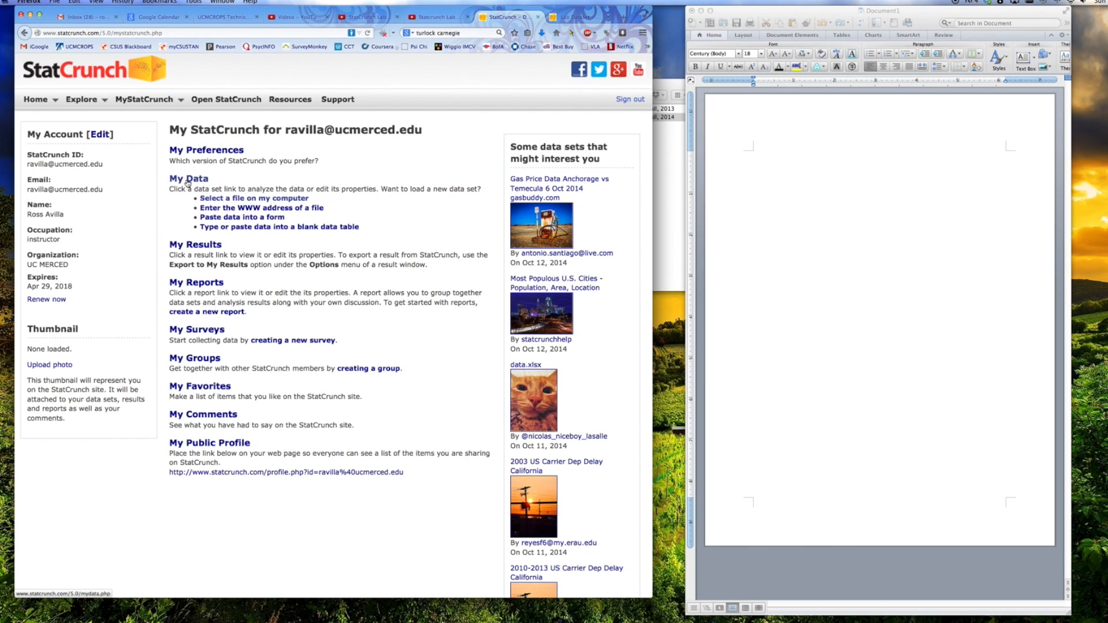
Set up loading a data file from the computer with sharing to everyone, and view the Lab Dataset - Hypothesis Testing.xls data table.
click(224, 201)
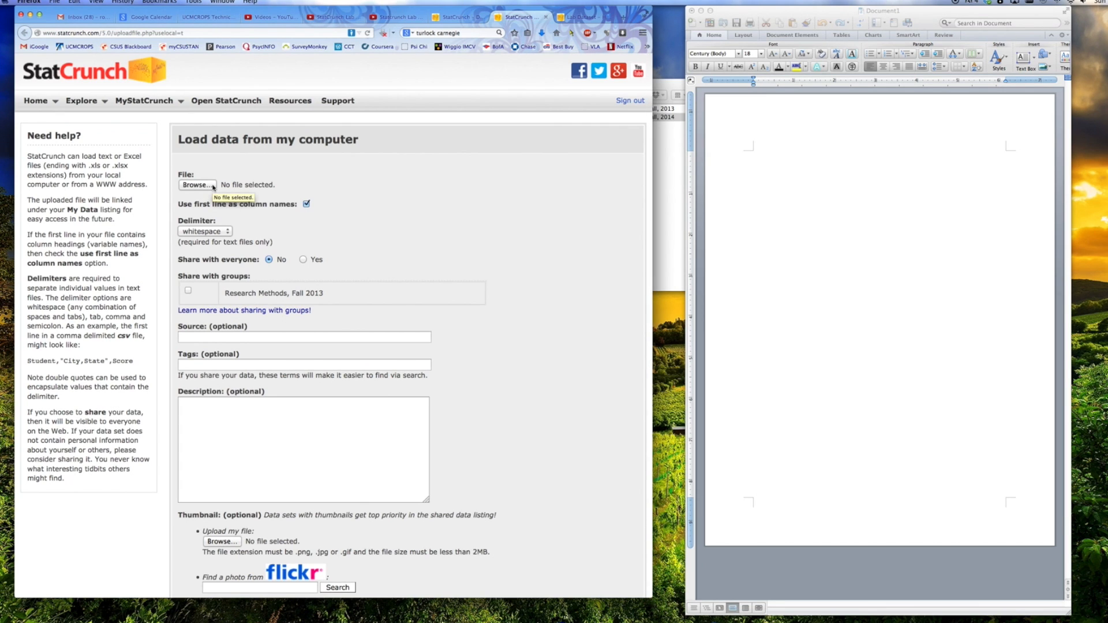
click(303, 261)
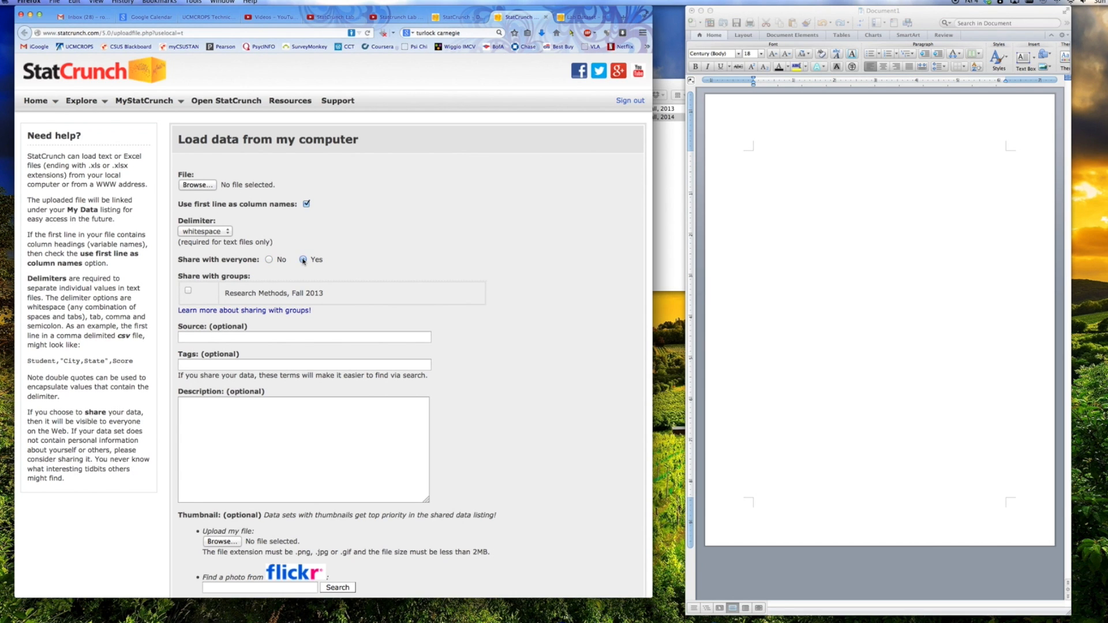
scroll(303, 261, down, 10)
click(195, 497)
click(579, 18)
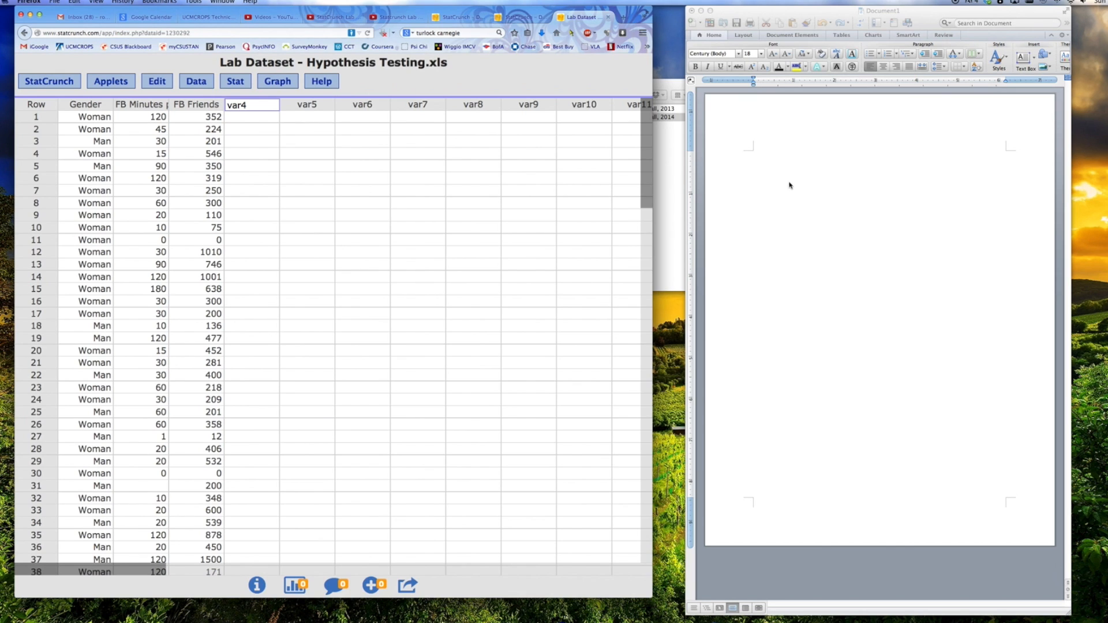
In Word, write "We hypothesized that women would be spending more time on Facebook than men, but that men would have more Facebook friends than women.".
click(802, 206)
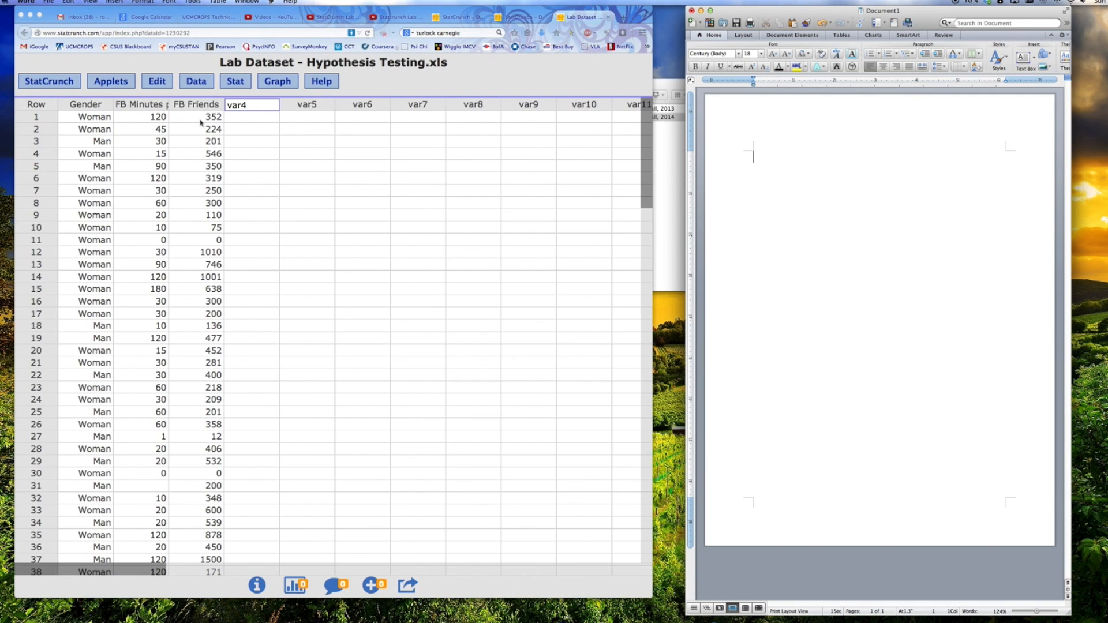
drag(730, 7, 748, 7)
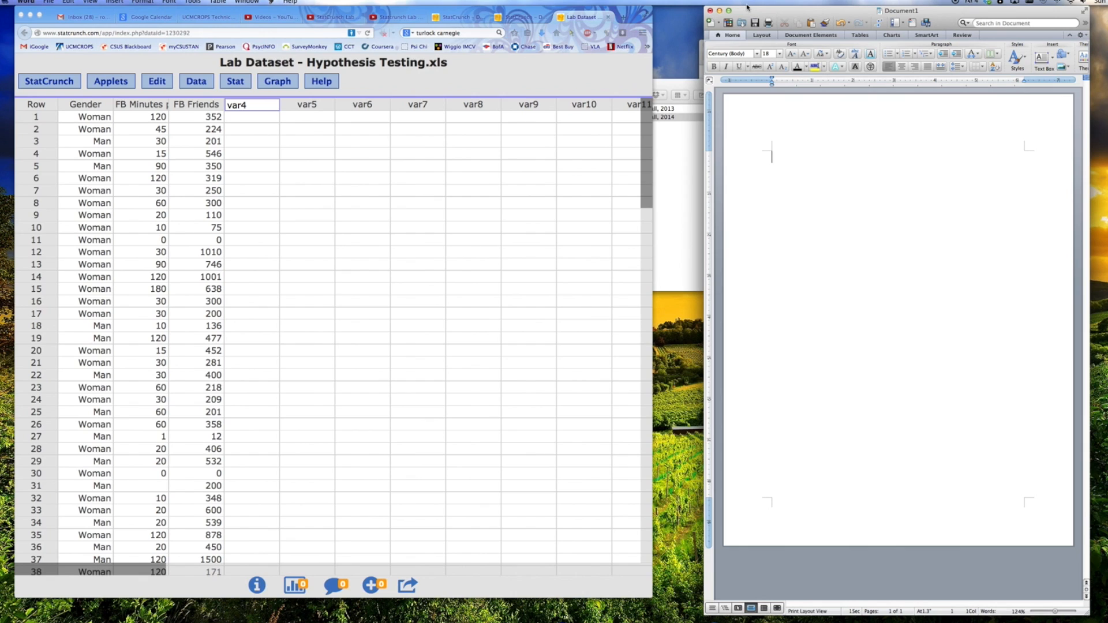
text(We hypothesized that women w)
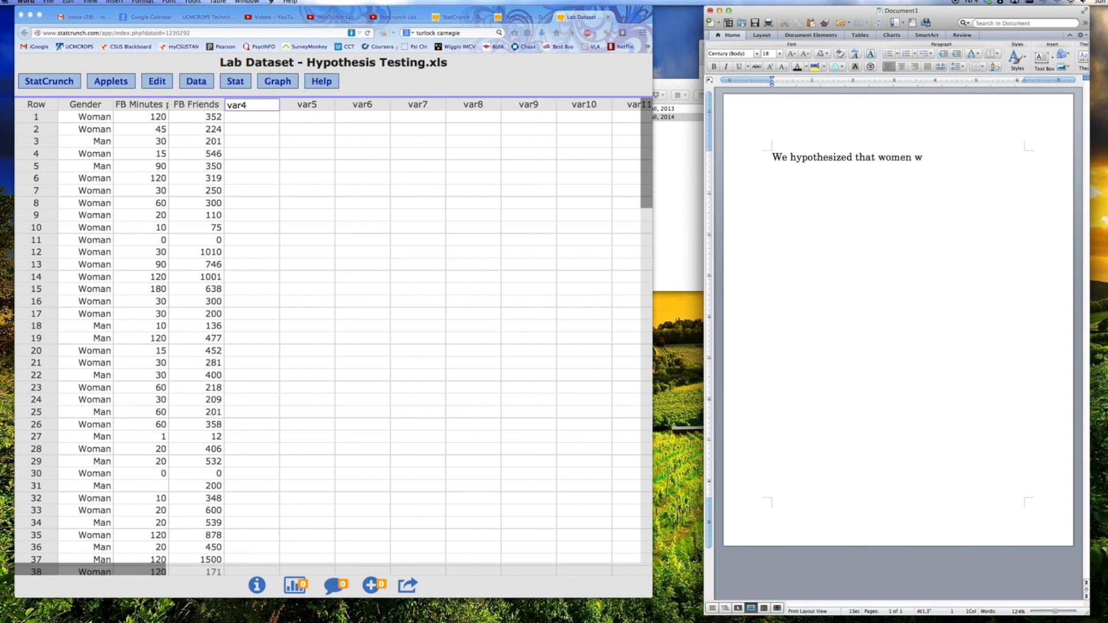
text(ould be spending more time on Facebo)
text(ok than men)
text(, but that men would h)
text(ave more Facebook fri)
text(ends than women.)
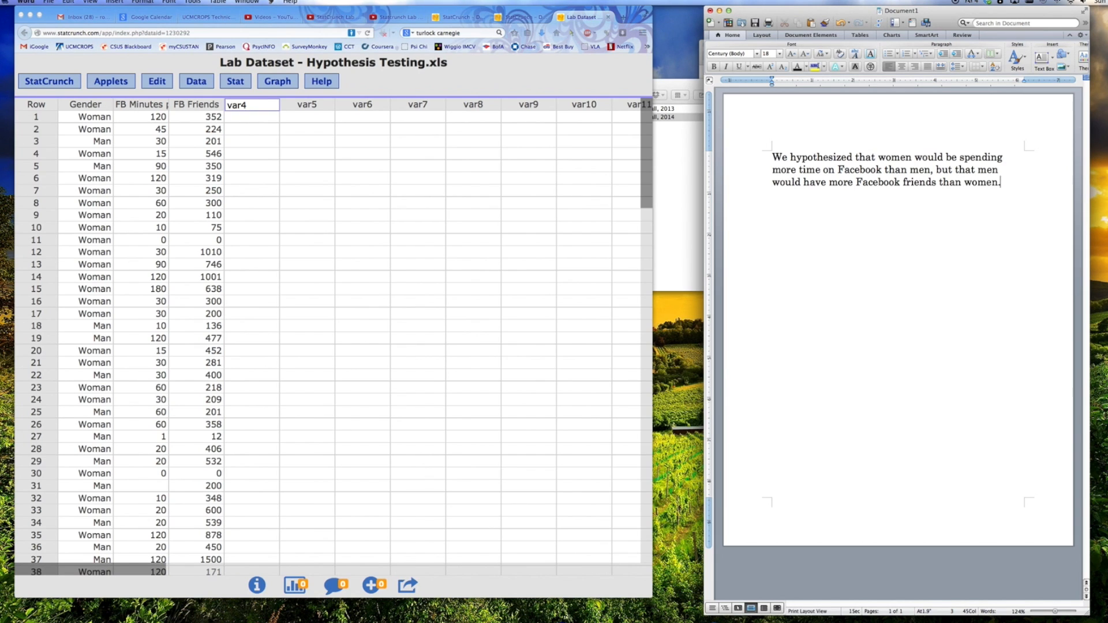
key(Return)
key(Return)
In StatCrunch, start a two-sample T test with data, using FB Minutes per Day as the values for both samples.
click(435, 81)
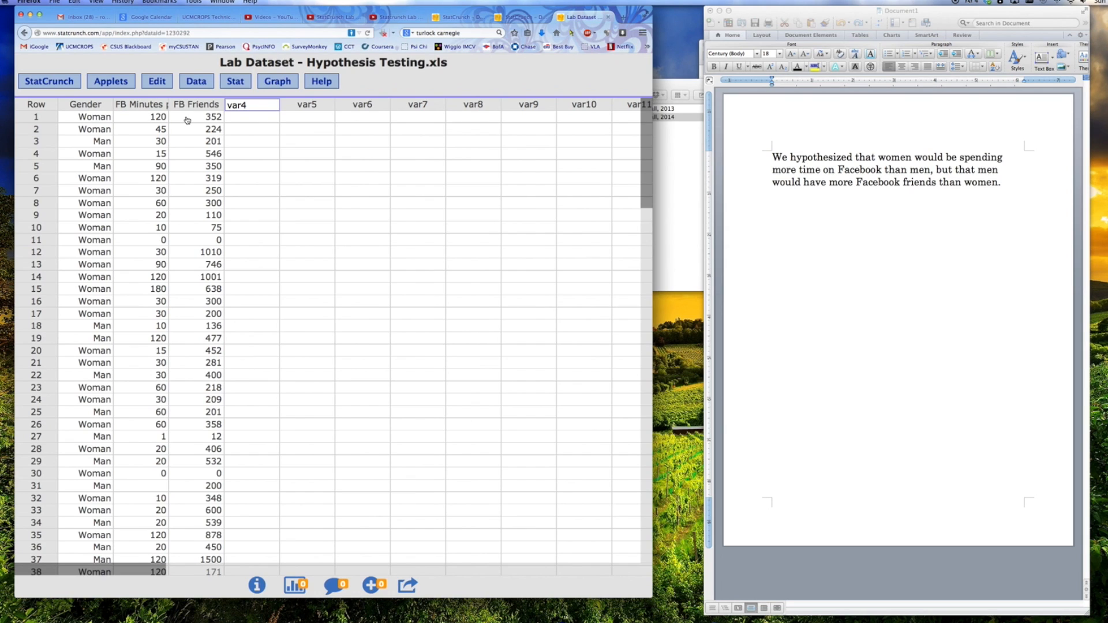
click(237, 84)
mouse_move(255, 152)
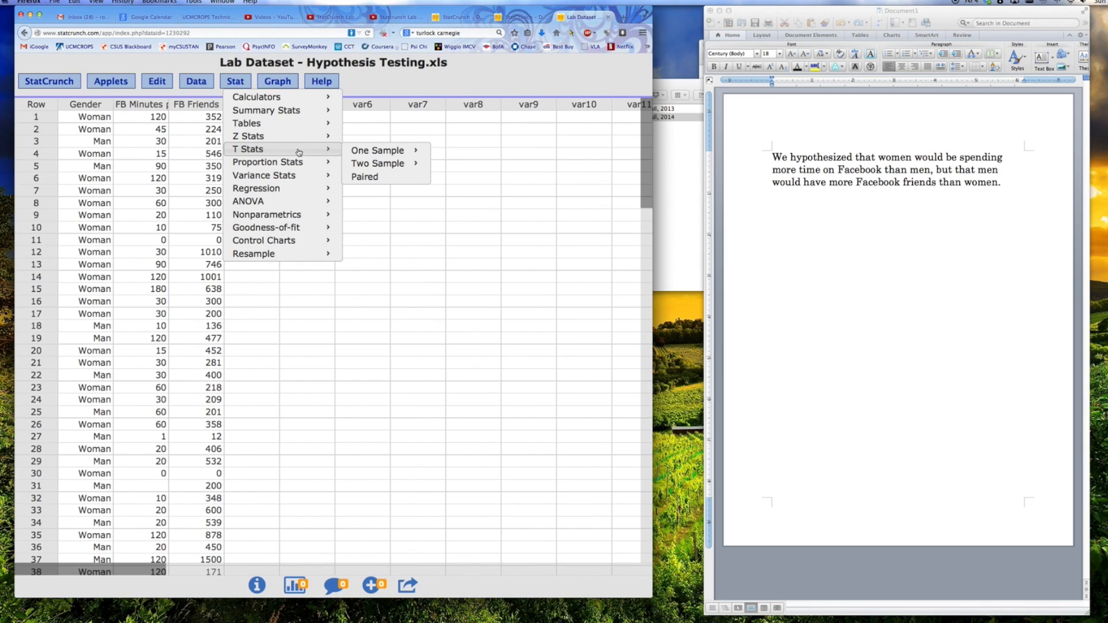
mouse_move(402, 166)
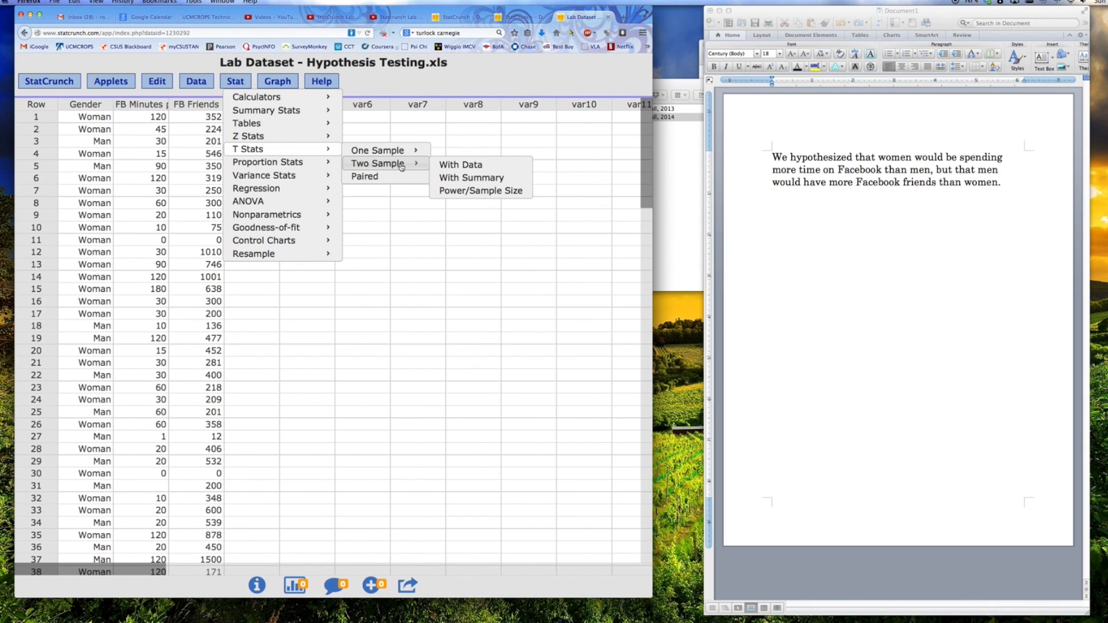
click(467, 167)
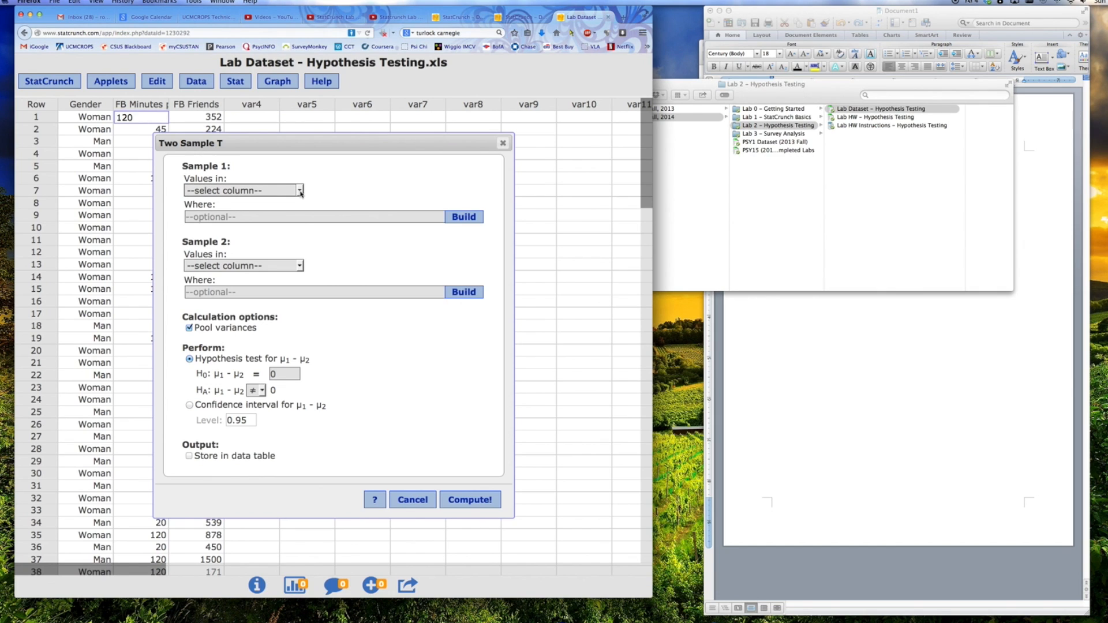
click(299, 191)
click(271, 213)
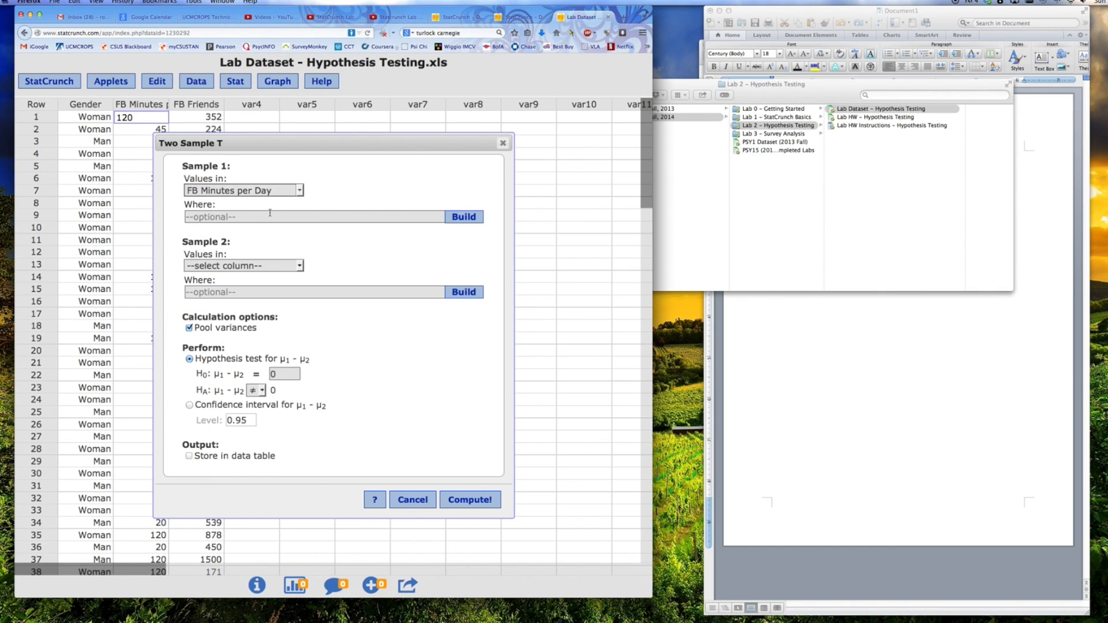
click(280, 265)
click(277, 288)
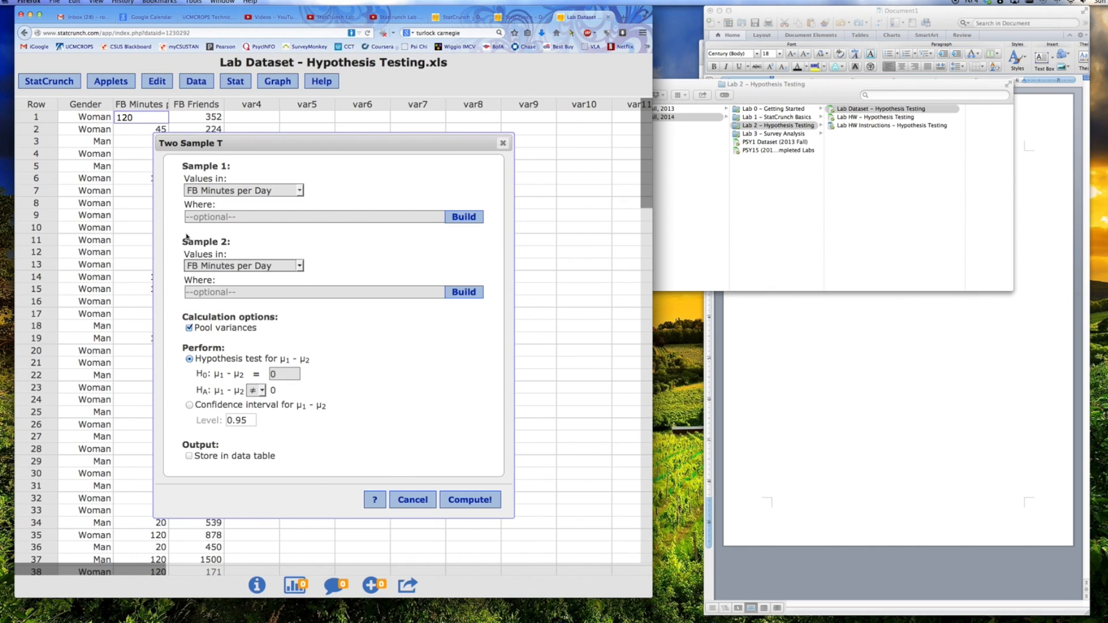
Restrict Sample 1 to the rows matching Gender="Woman".
click(464, 218)
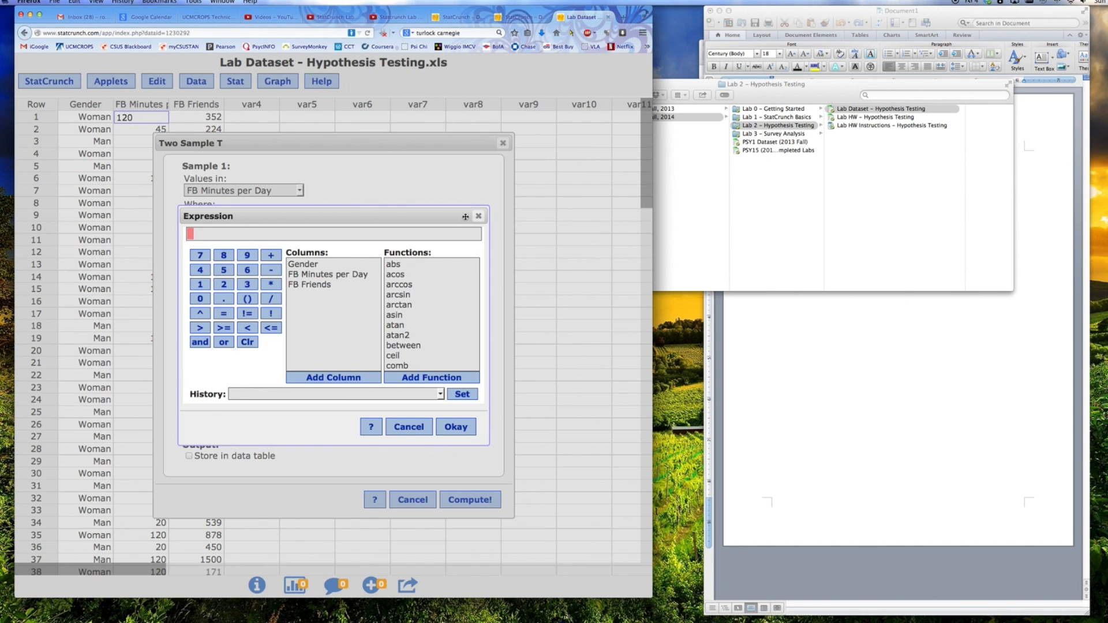
click(305, 265)
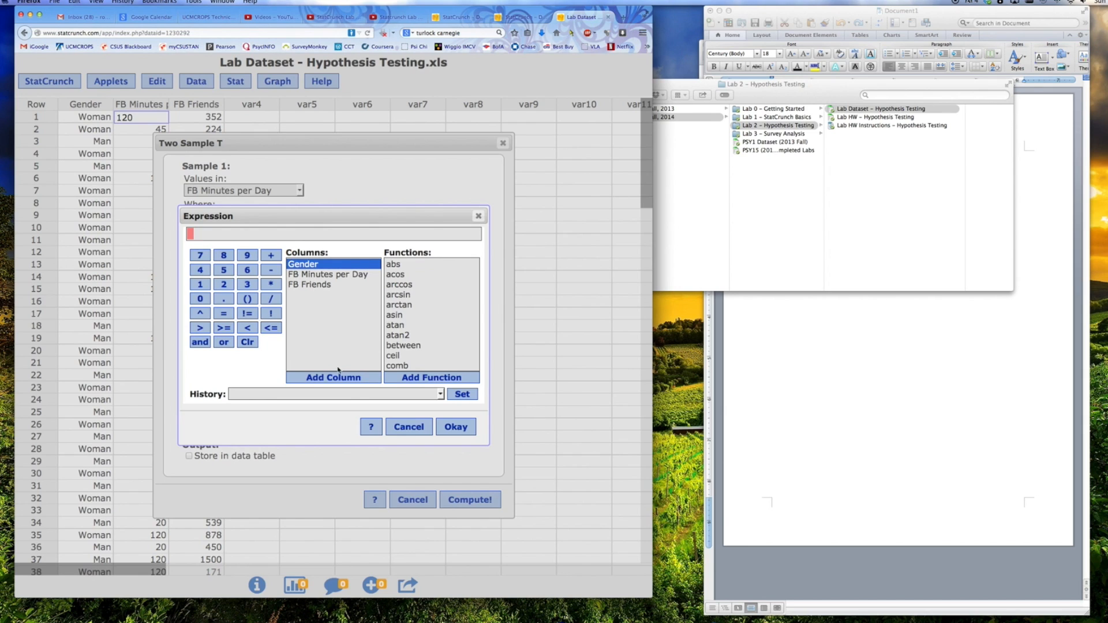
click(338, 378)
text(="Woman)
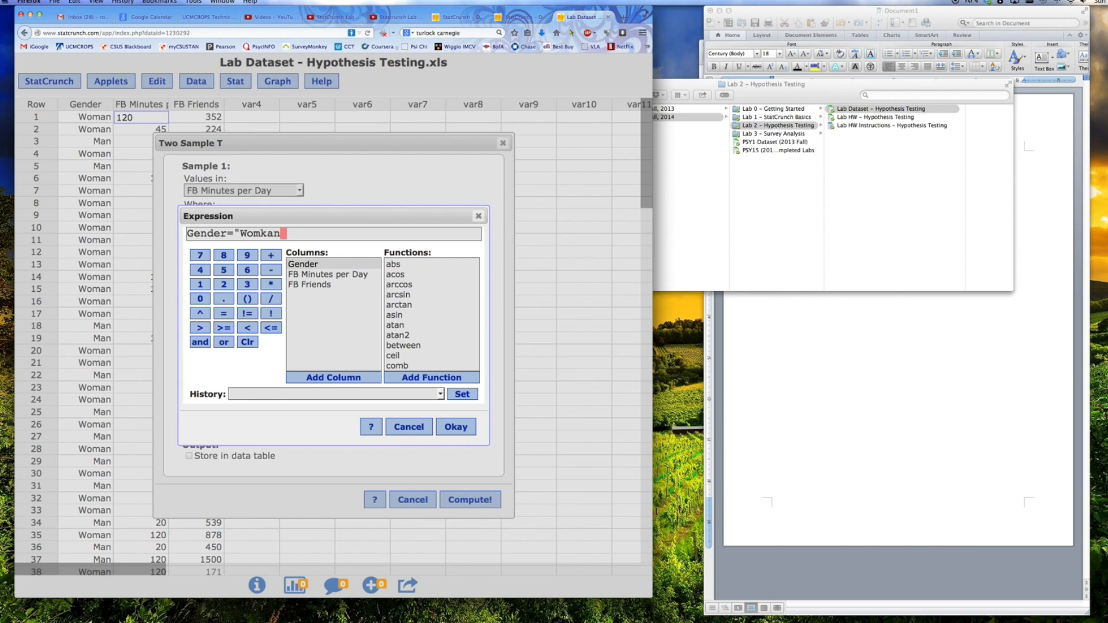
text(")
click(456, 428)
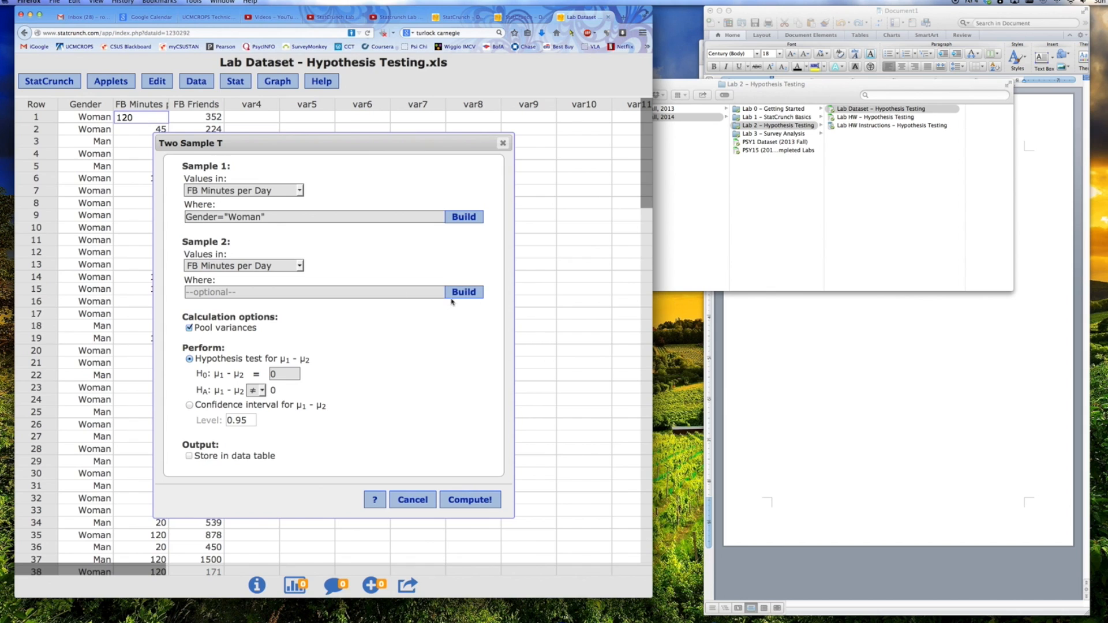
Build the Sample 2 condition Gender="Man".
click(470, 295)
click(312, 265)
click(332, 378)
text(=)
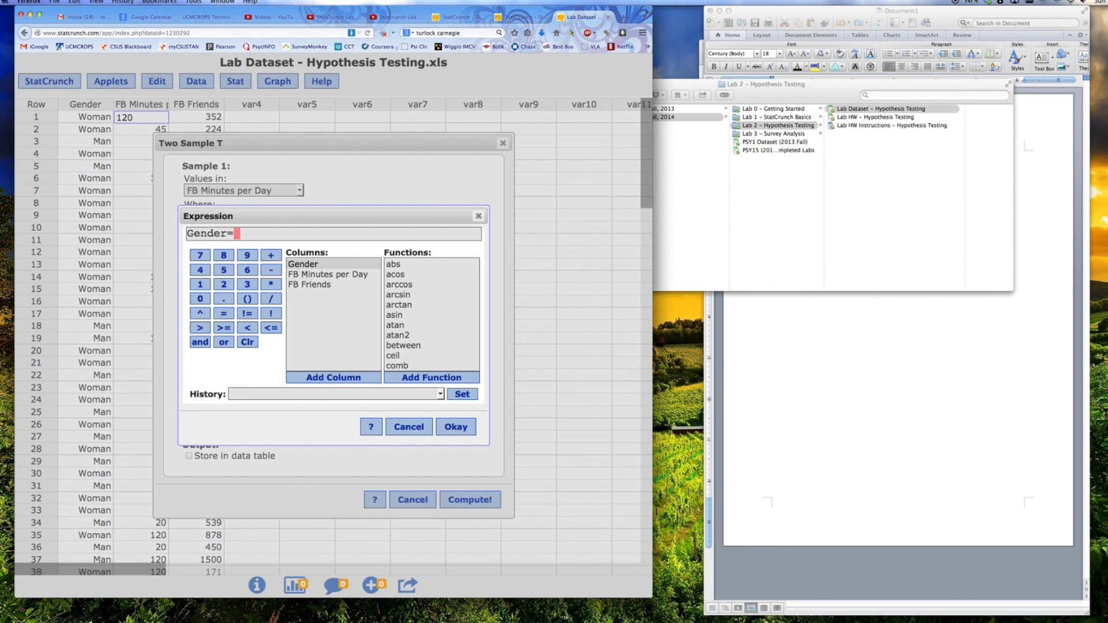
text("Man")
click(448, 430)
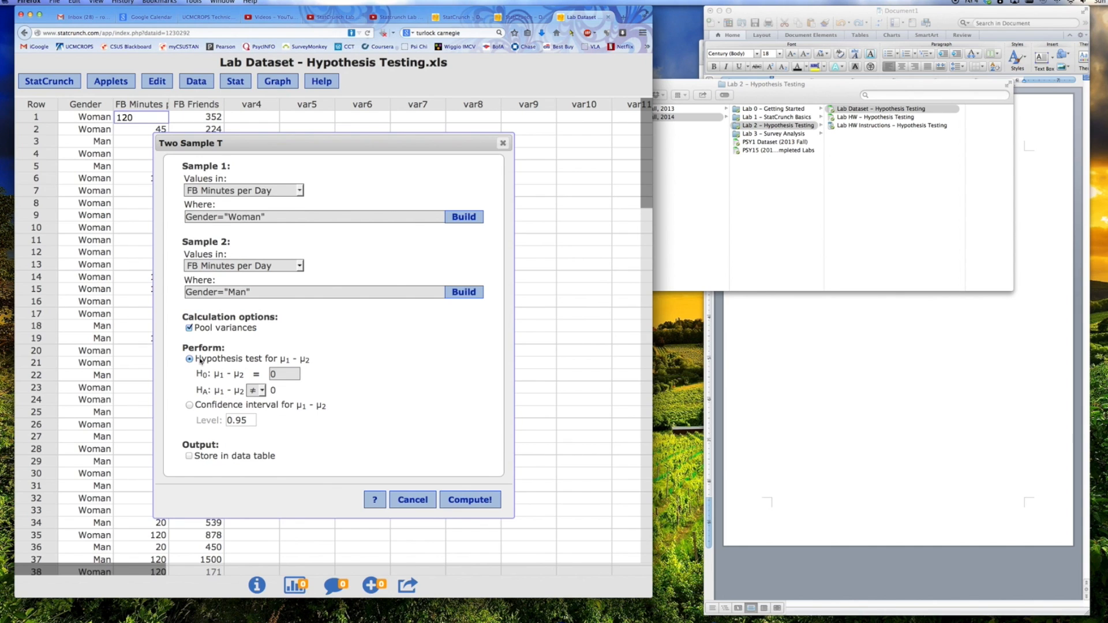
Set the alternative hypothesis to μ1 - μ2 > 0 and compute the two-sample T test.
double_click(235, 375)
click(266, 374)
click(806, 381)
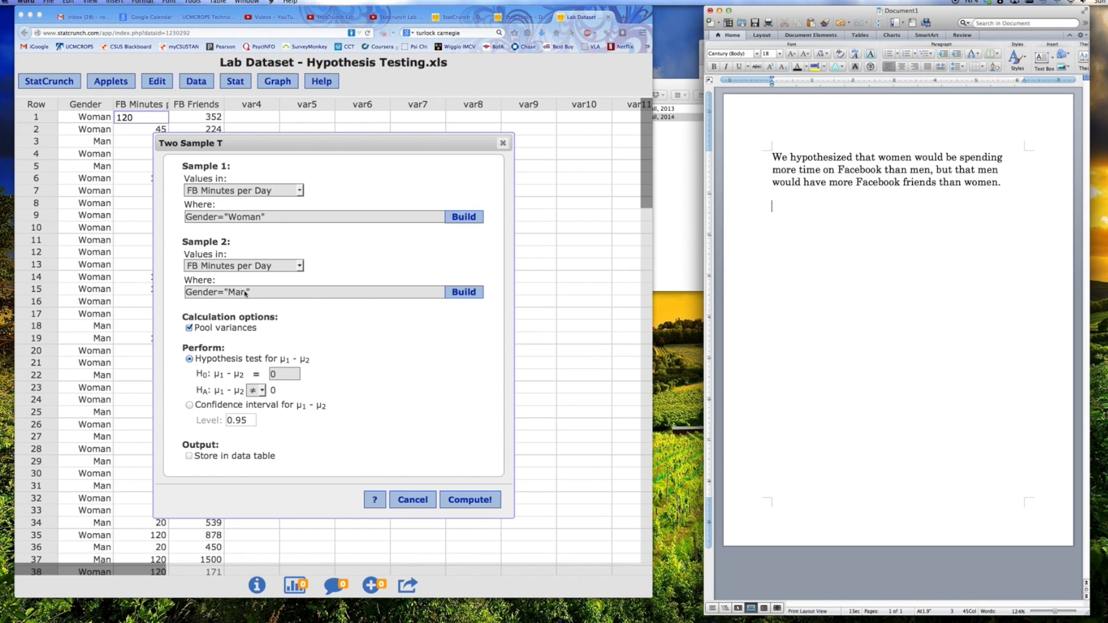
click(264, 393)
click(264, 393)
click(258, 414)
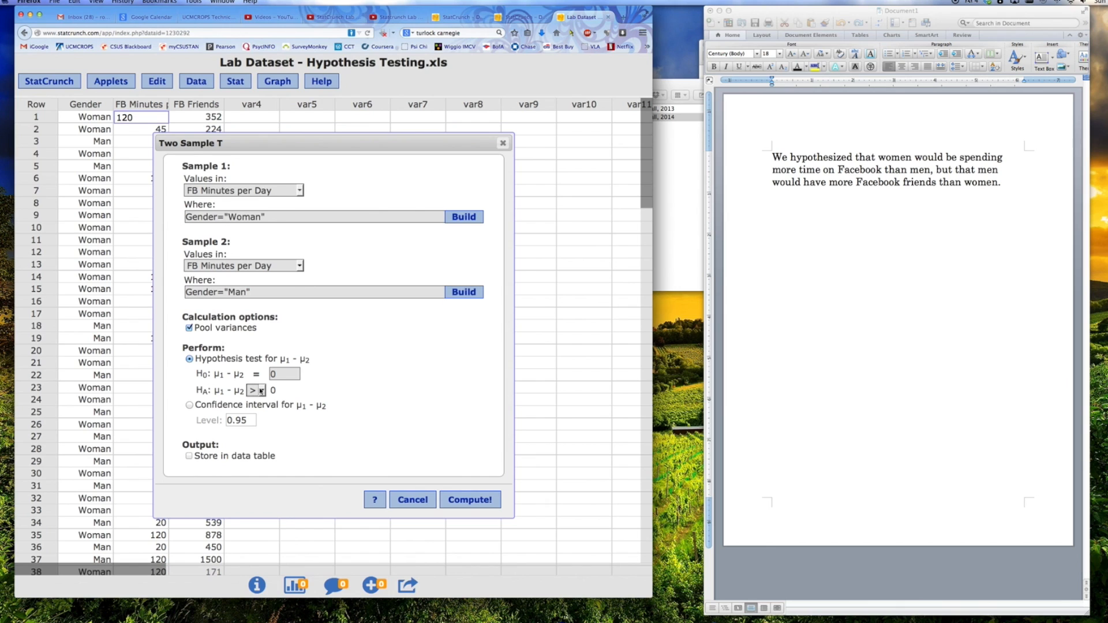
click(470, 501)
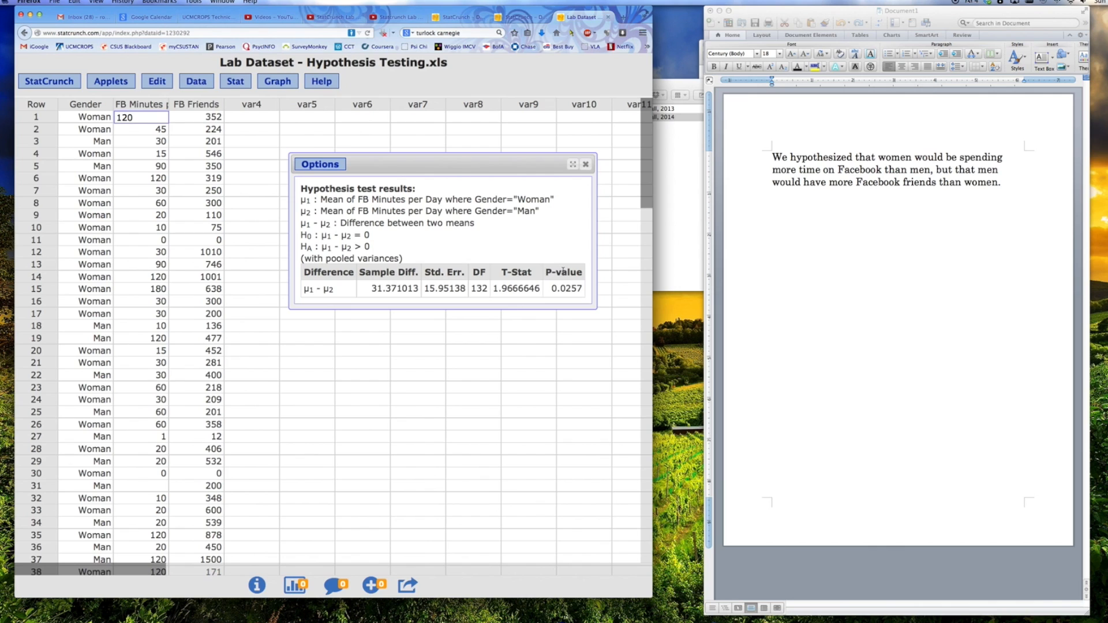
Examine the P-value in the hypothesis test results.
drag(550, 289, 583, 288)
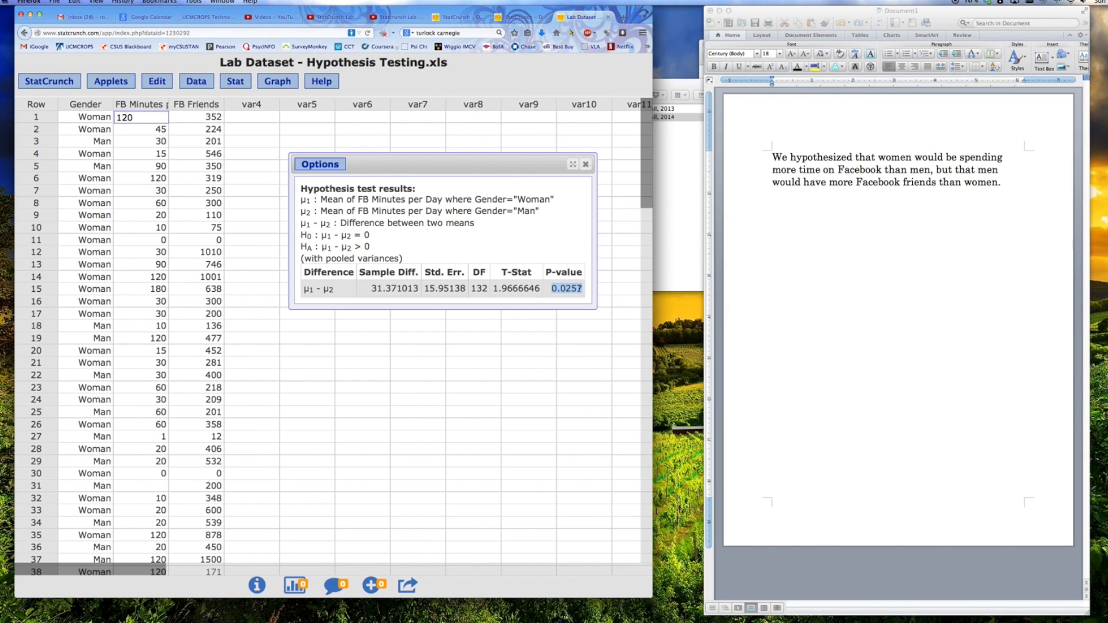
click(567, 290)
drag(550, 288, 568, 289)
drag(551, 289, 583, 288)
click(572, 292)
In Word, write "Confirming our first hypothesis, it was found that women spend significantly more time on Facebook than men." below the hypothesis paragraph.
click(867, 247)
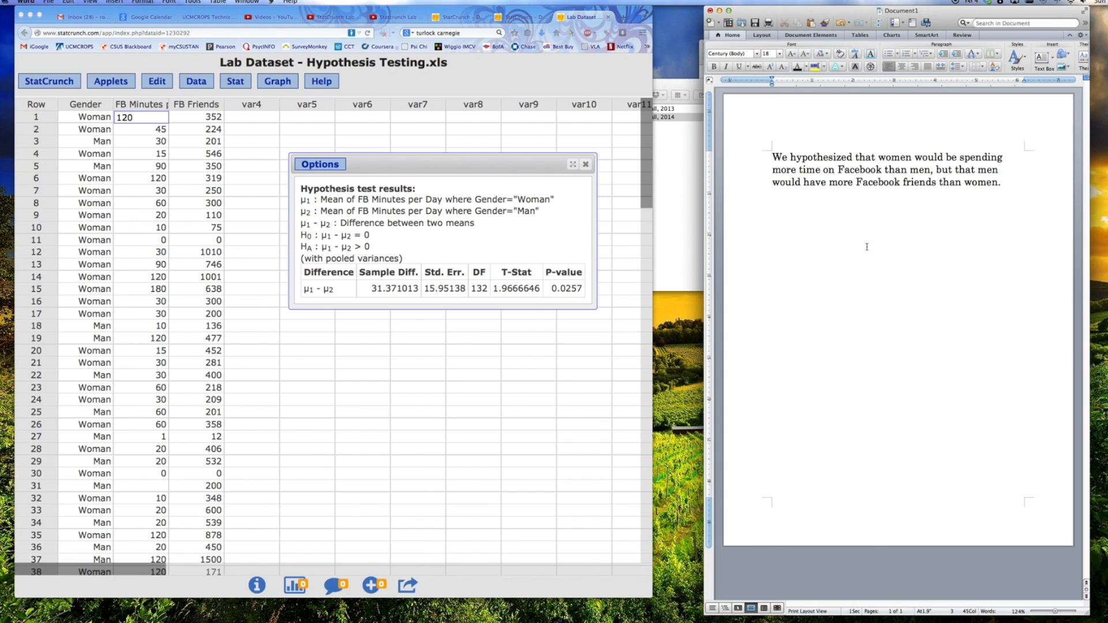
text(Confirming)
text( our first hyp)
text(othesis,)
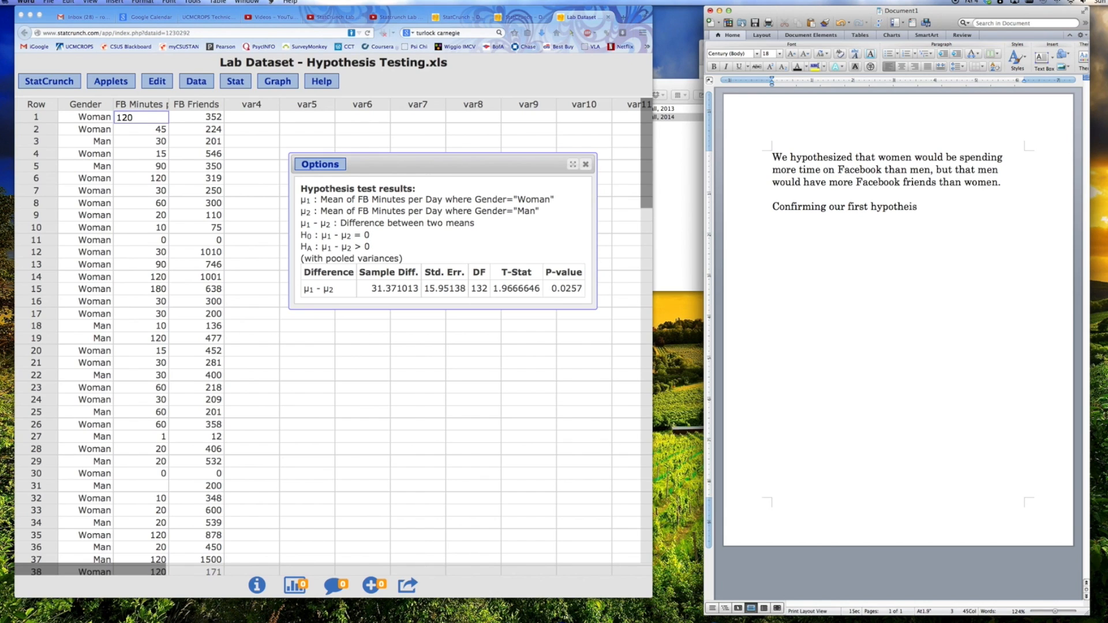
text( it was found that women )
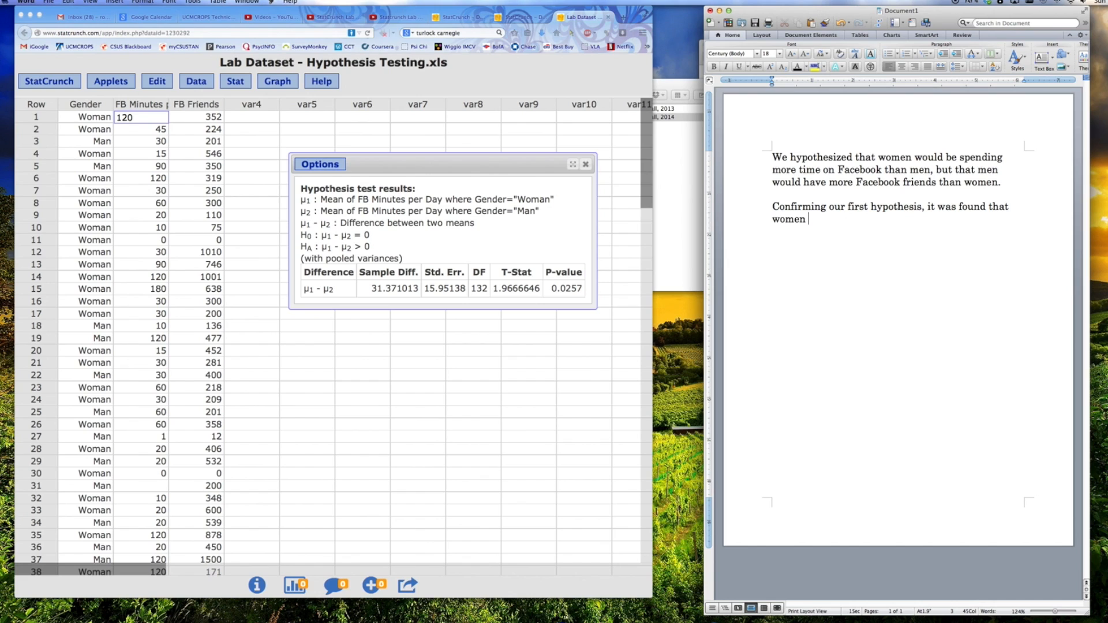
text(spend significantly more time on Faceboo)
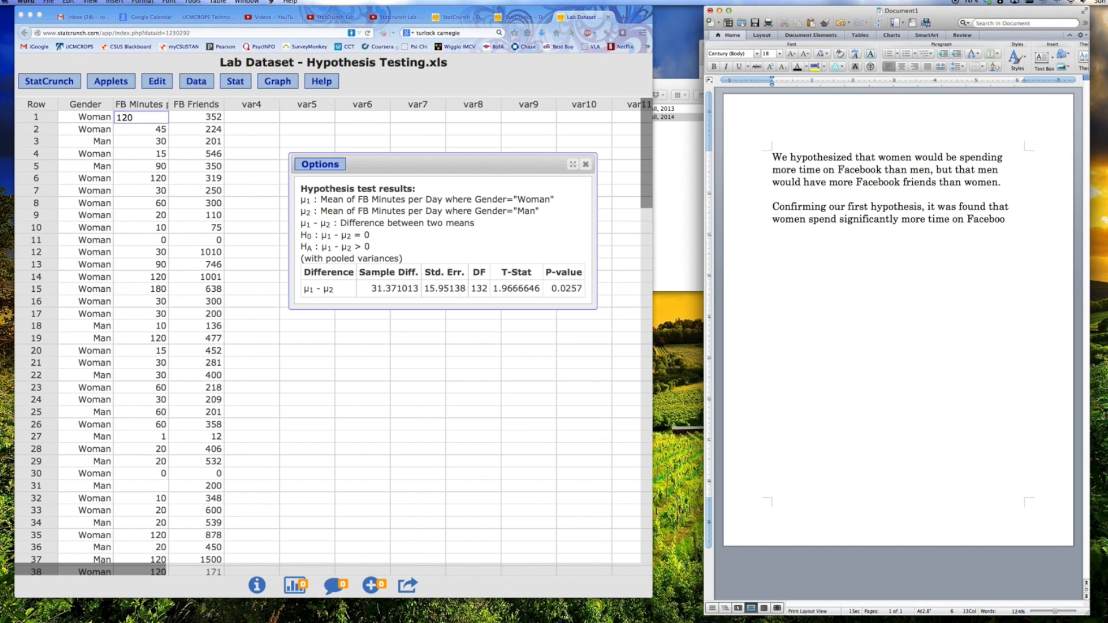
text(k than men.)
Compare the finding sentence with the hypothesis paragraph above it.
mouse_move(831, 233)
mouse_down()
mouse_move(774, 220)
mouse_move(774, 206)
mouse_move(826, 232)
mouse_up()
click(772, 207)
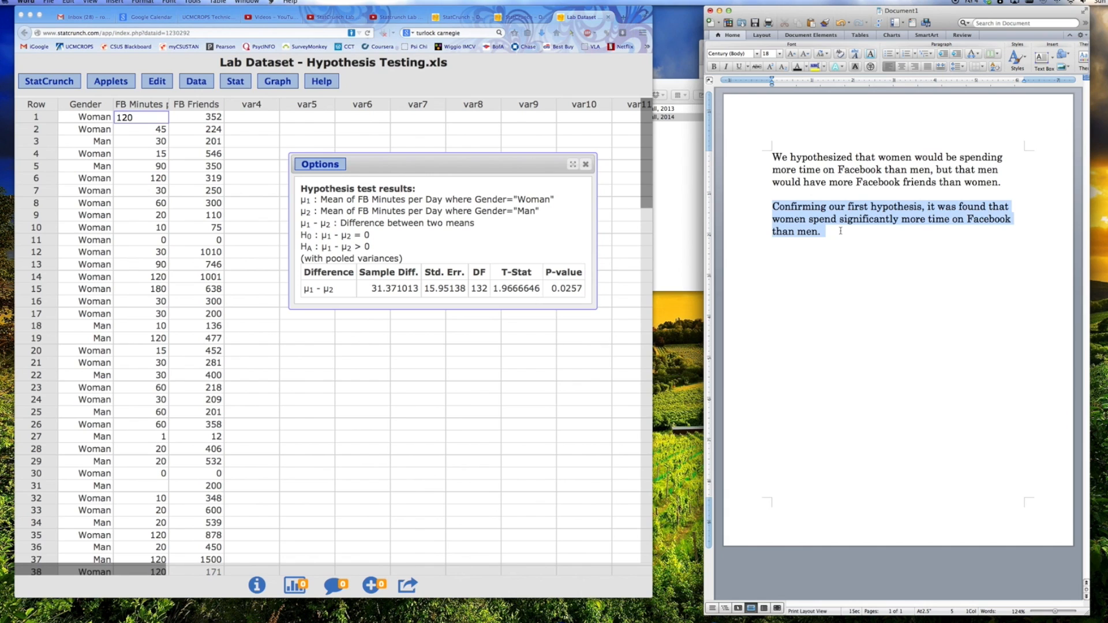
drag(773, 156, 1013, 181)
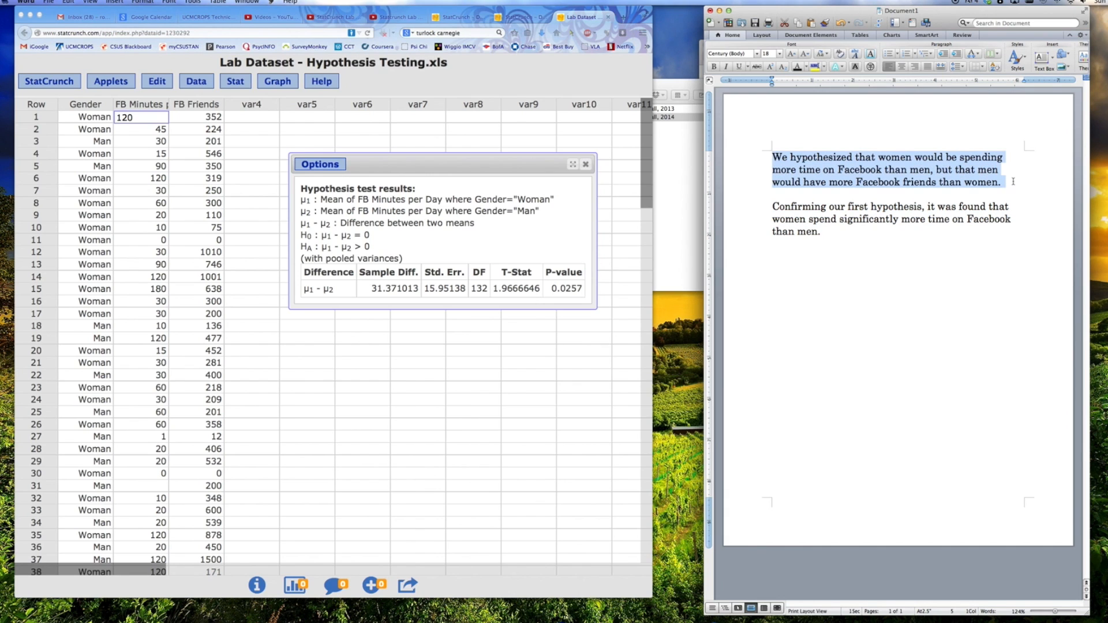
double_click(769, 207)
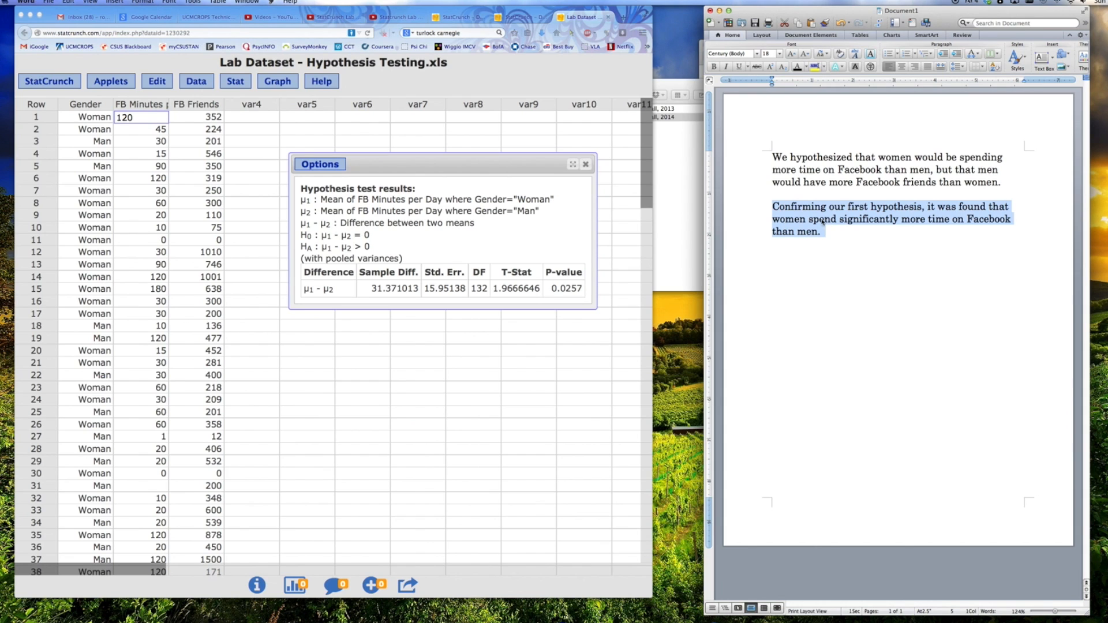
Add ", t (132)" before the period that ends the finding sentence.
click(831, 240)
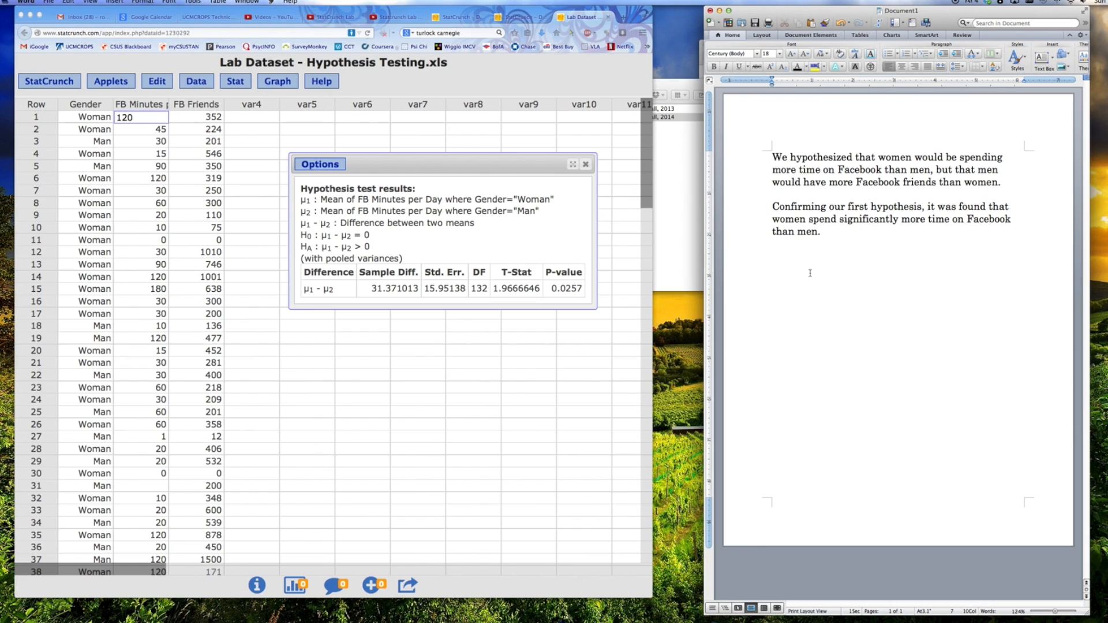
key(Left)
text(, t)
text( ())
text(132)
drag(834, 231, 851, 231)
Write the degrees-of-freedom calculation "134 - 2 = 132" below the finding sentence and delete it again.
click(848, 289)
key(Return)
text(134)
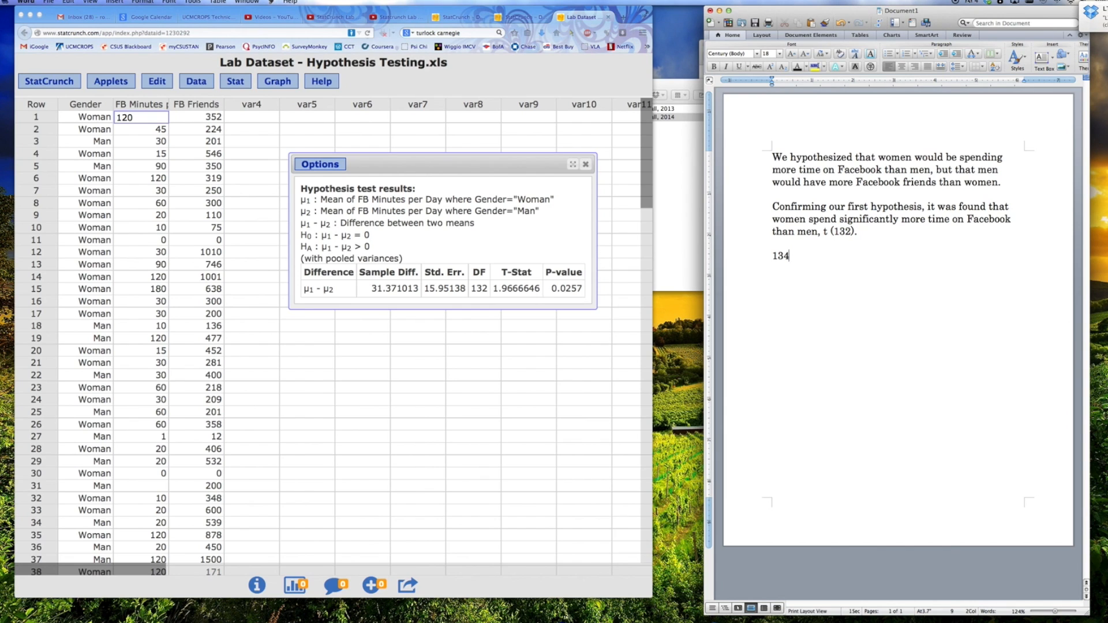
text( - 2)
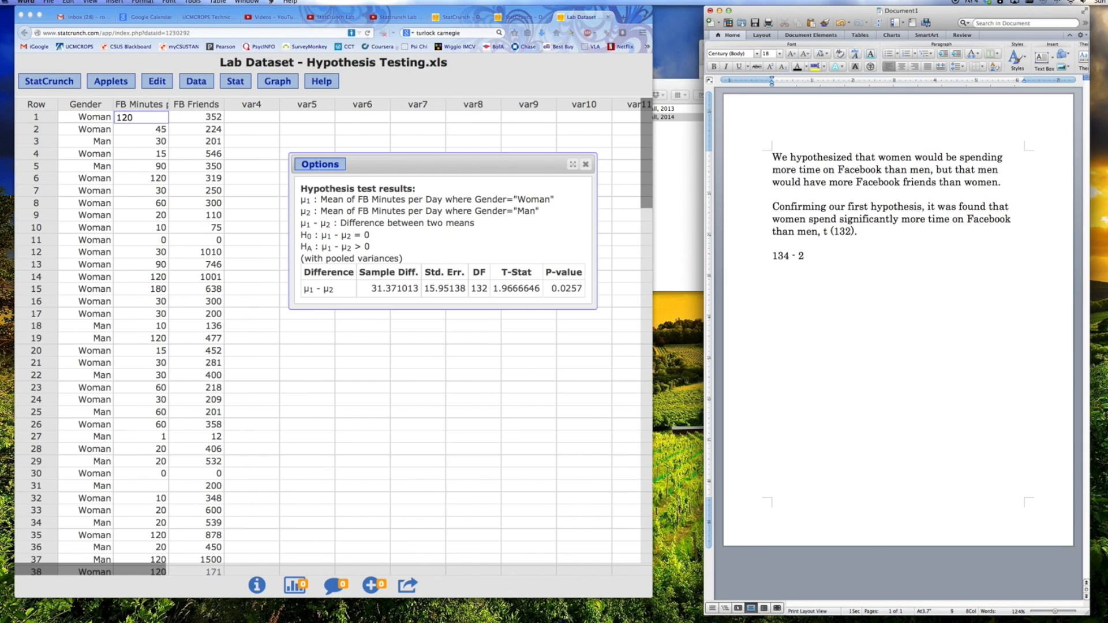
text( = 132)
drag(836, 256, 760, 260)
key(BackSpace)
Complete the reported statistics after "t (132)" with "= 1.97, p = .03" and select the whole statistics passage.
text(=)
text(1.97, p = .03)
drag(913, 232, 907, 235)
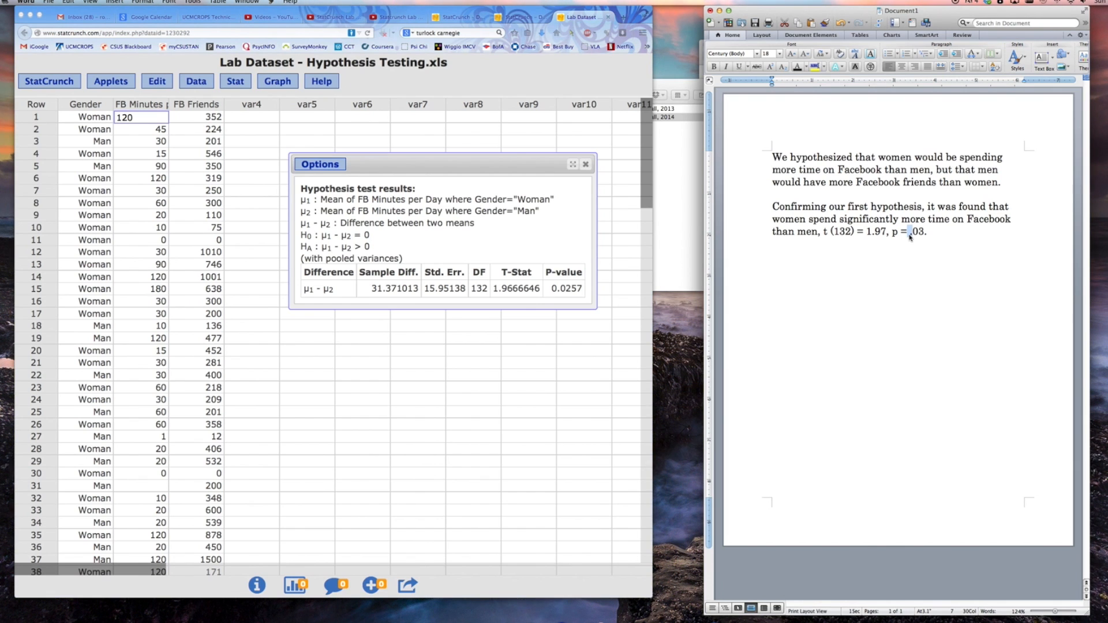
click(915, 233)
drag(821, 230, 933, 253)
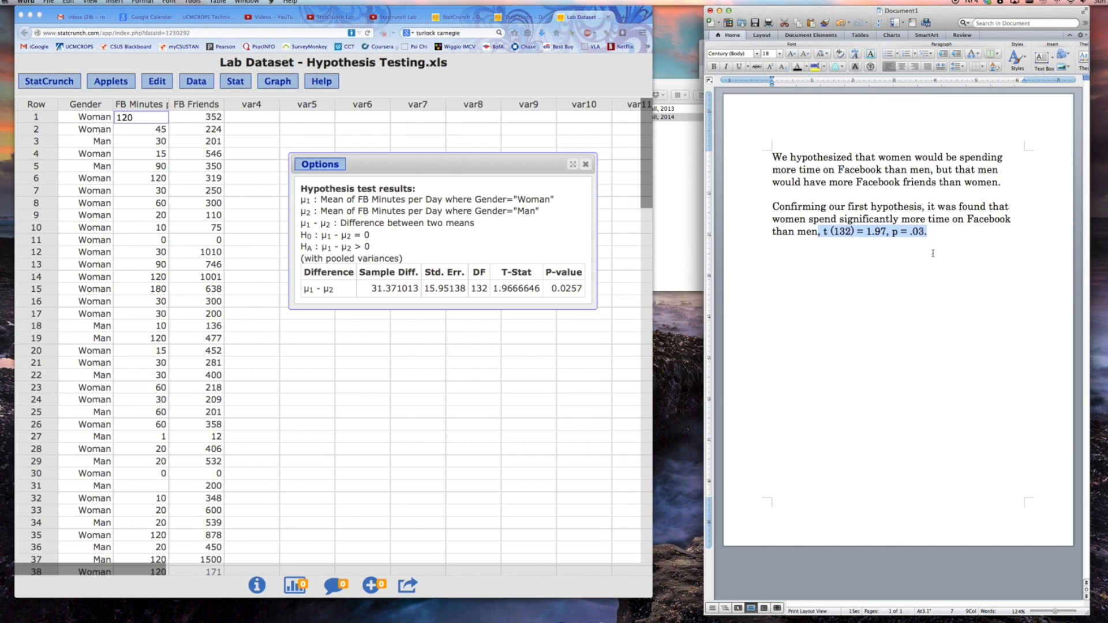
Examine the spacing and punctuation of the reported statistics "t (132) = 1.97, p = .03" in the finding sentence.
click(840, 245)
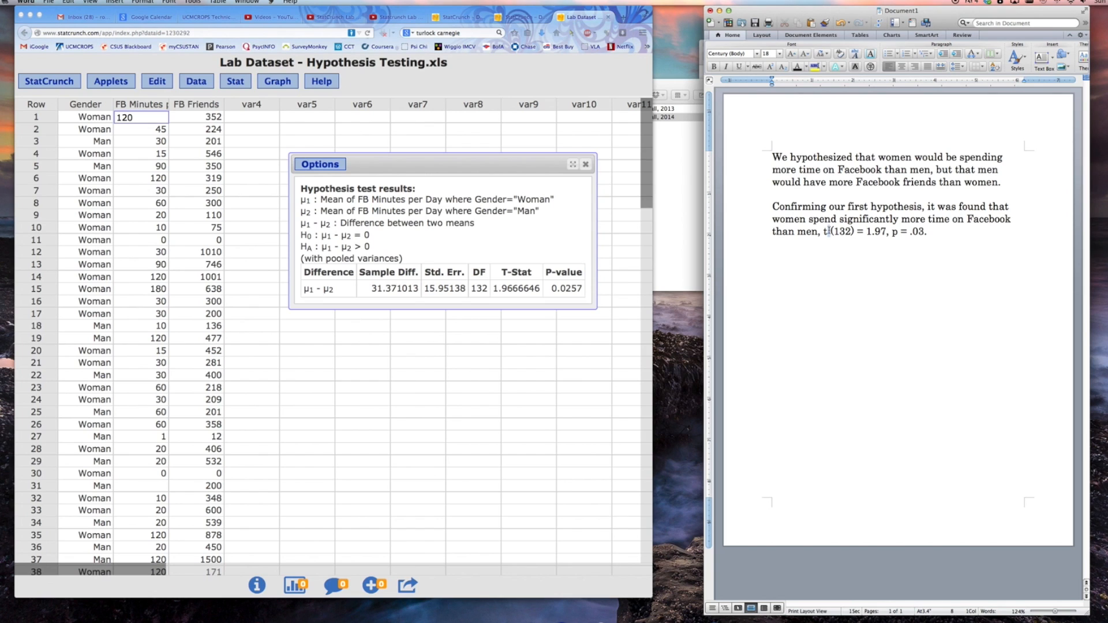
drag(829, 231, 832, 232)
click(855, 231)
drag(863, 231, 867, 232)
click(911, 231)
drag(910, 232, 866, 232)
click(939, 236)
drag(824, 231, 925, 232)
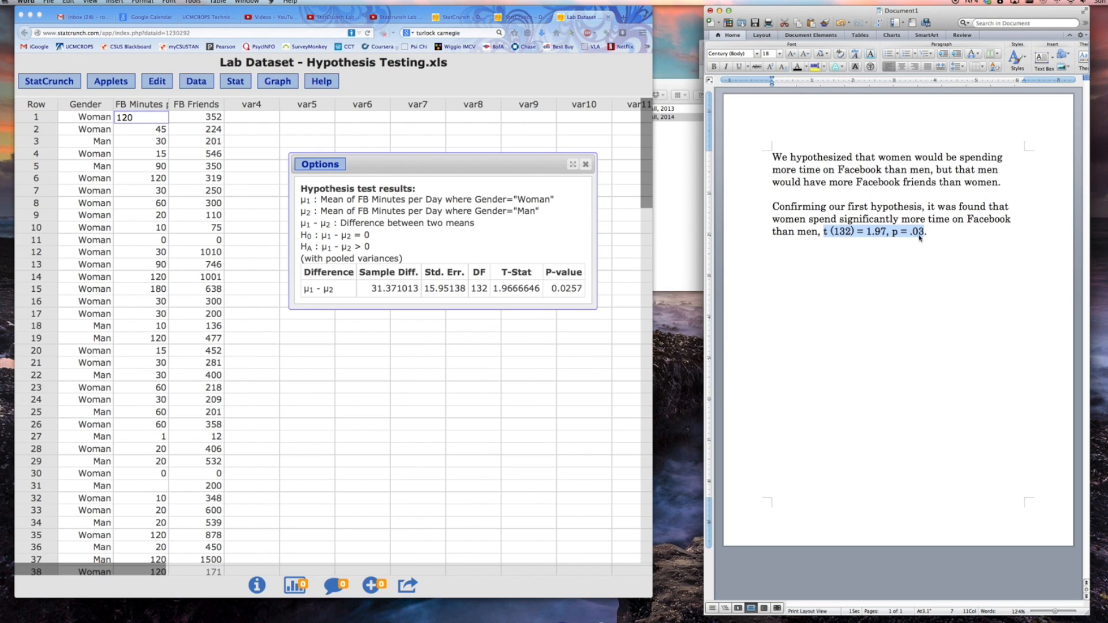
click(954, 230)
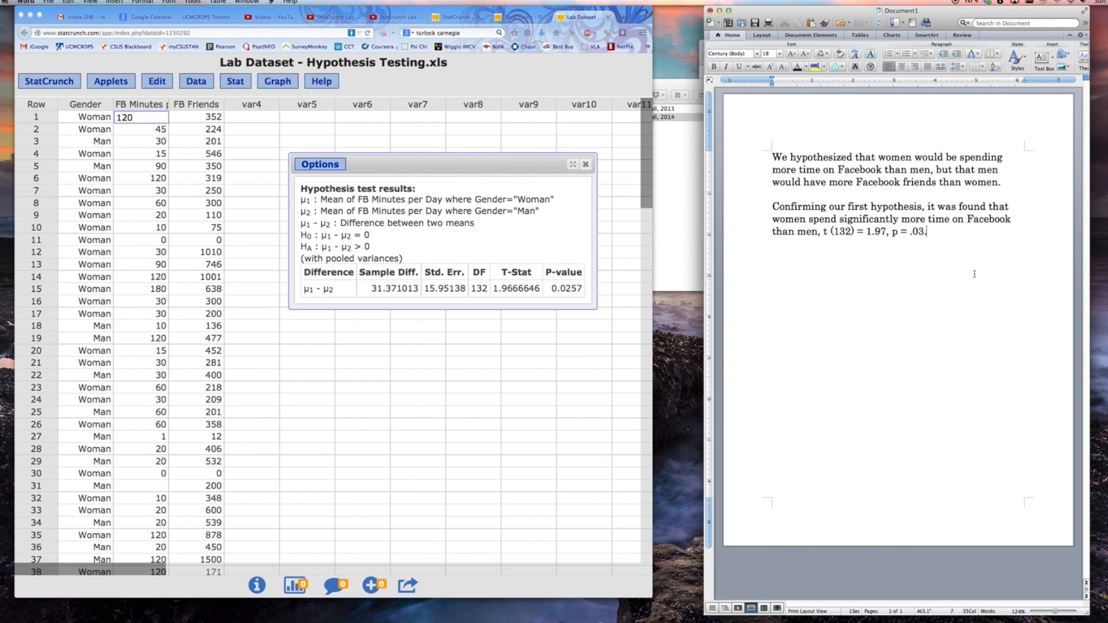
In StatCrunch, move the hypothesis test results aside and compute the mean and standard deviation of FB Minutes per Day, grouped by Gender.
drag(396, 164, 424, 406)
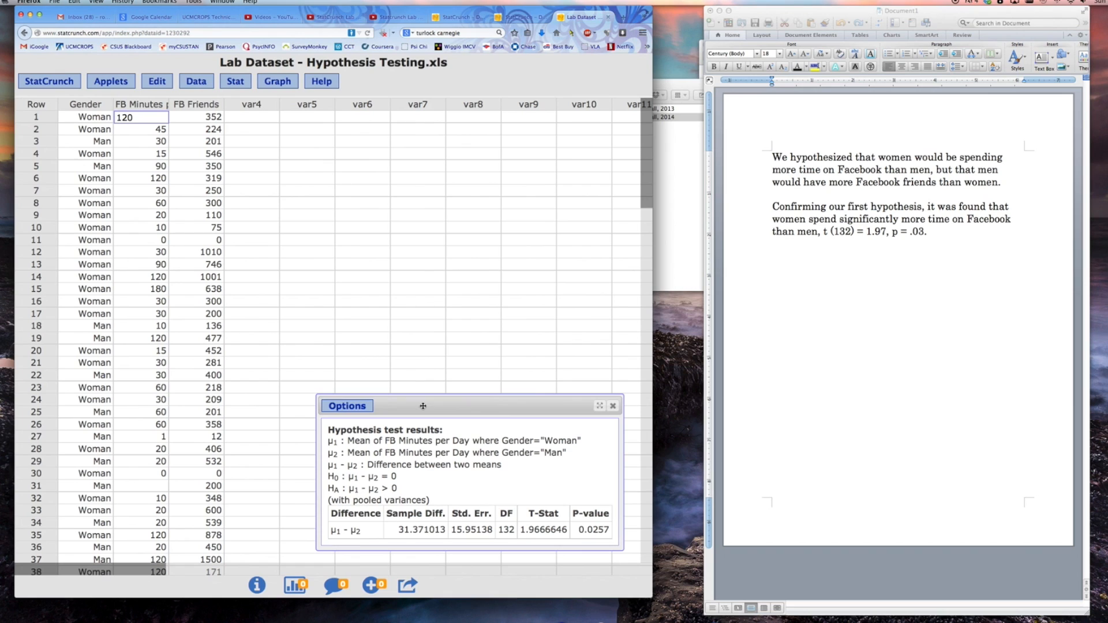
click(218, 133)
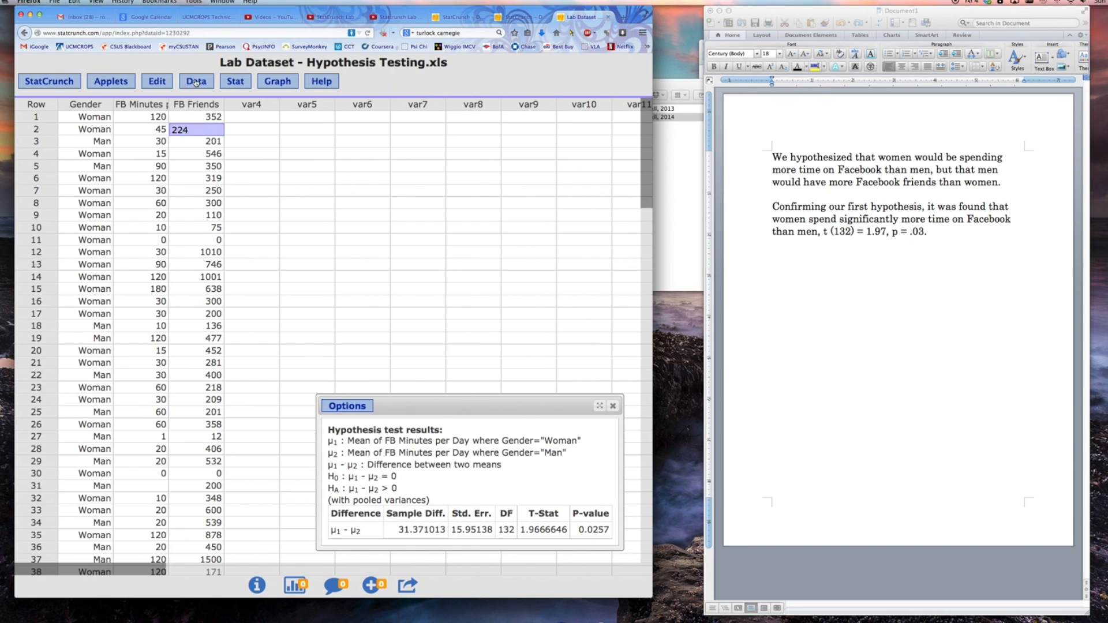
click(235, 82)
mouse_move(281, 115)
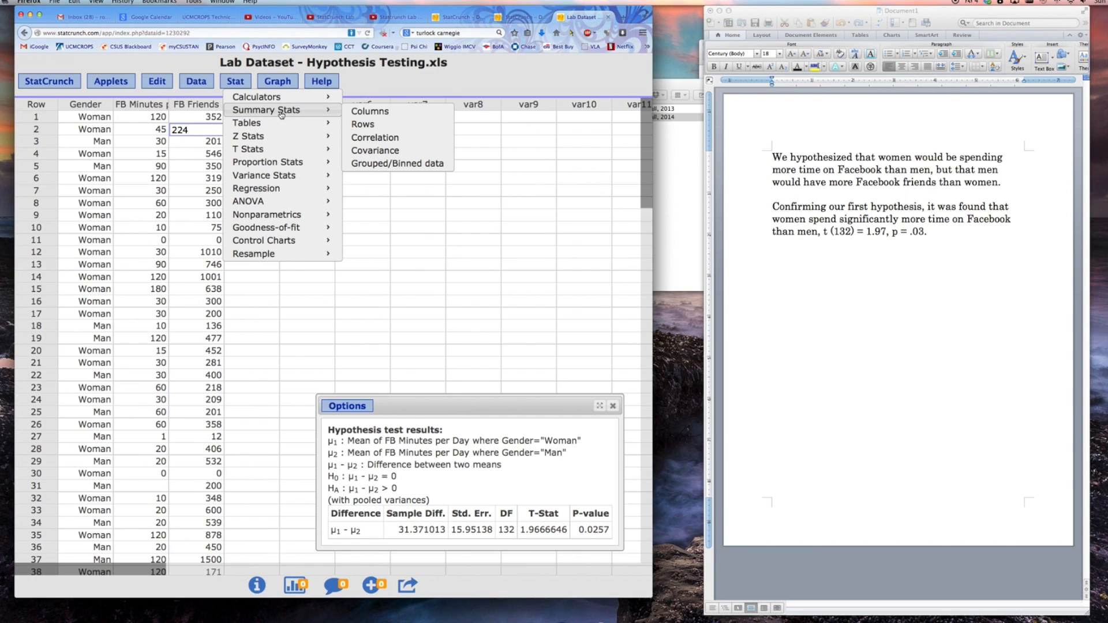
click(369, 111)
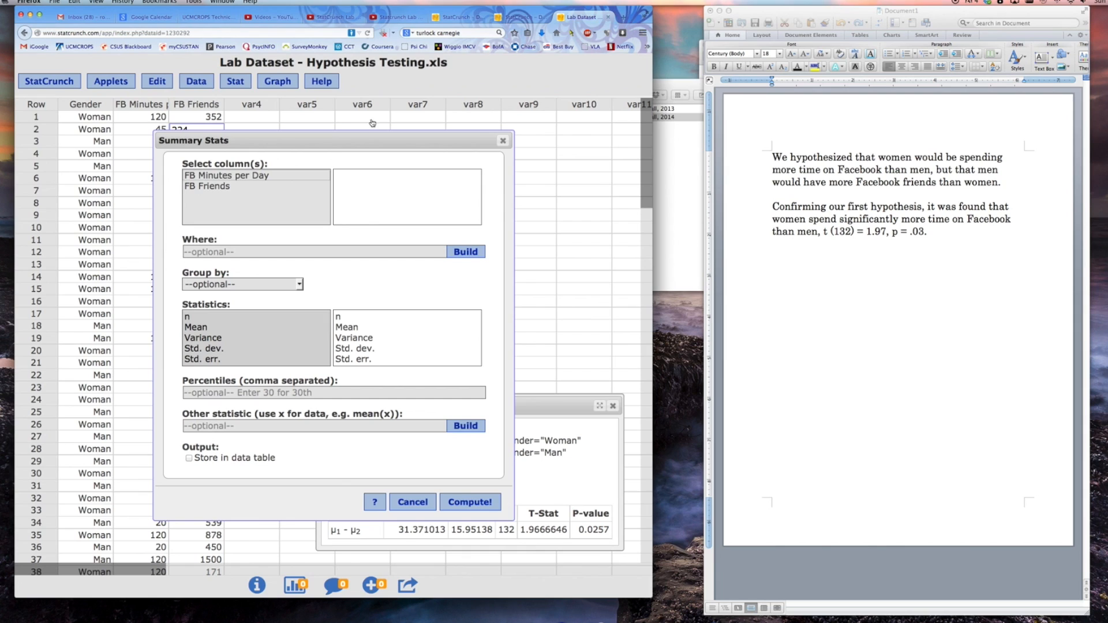
click(234, 177)
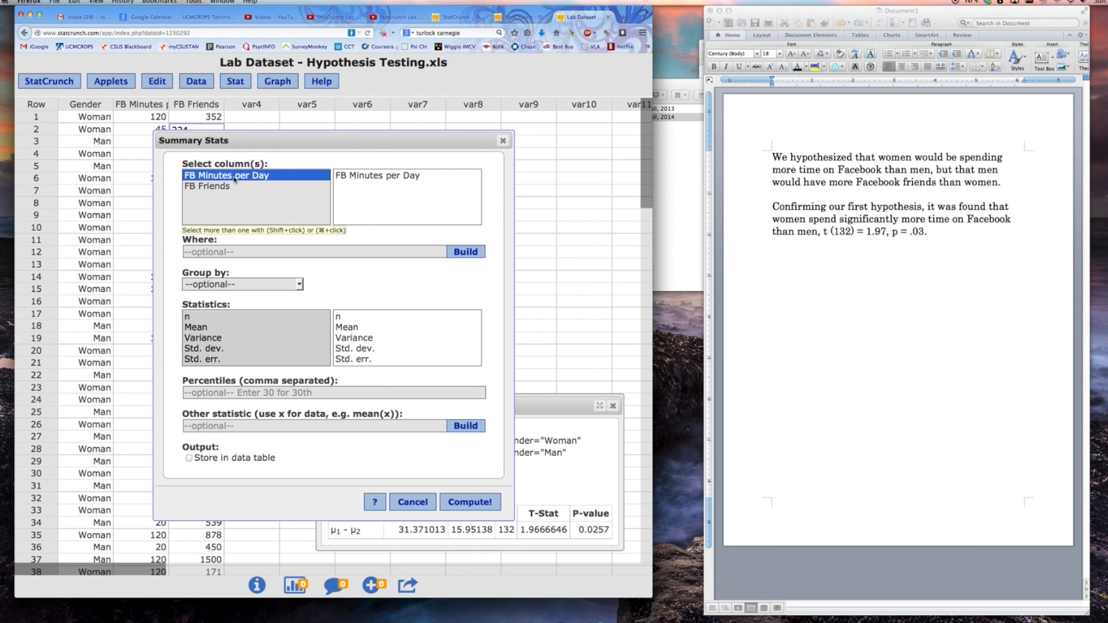
click(196, 327)
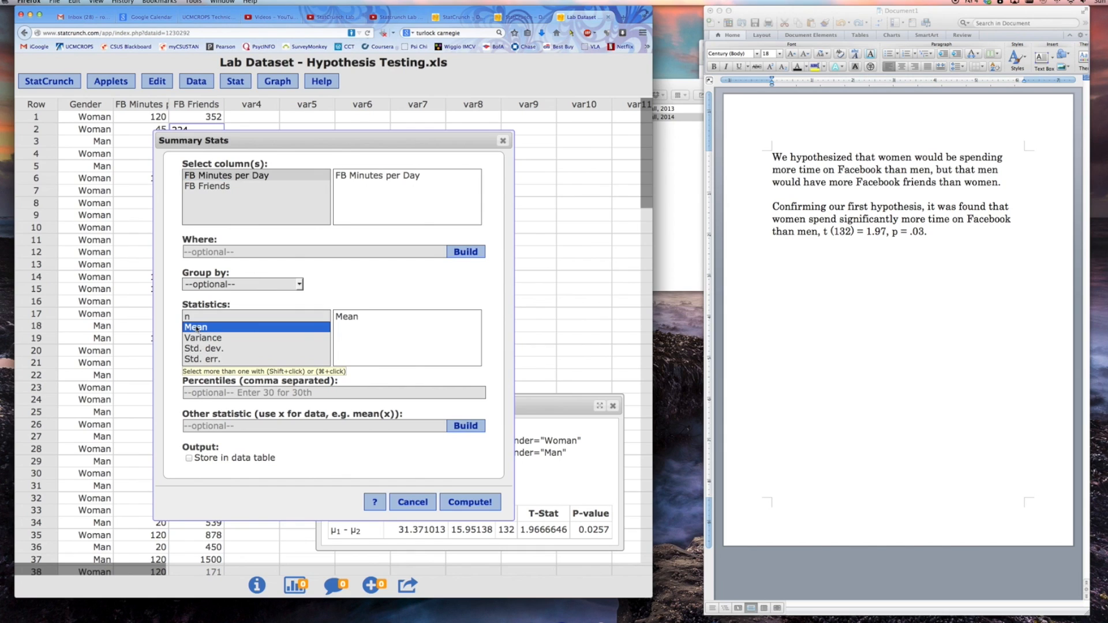
super+click(202, 350)
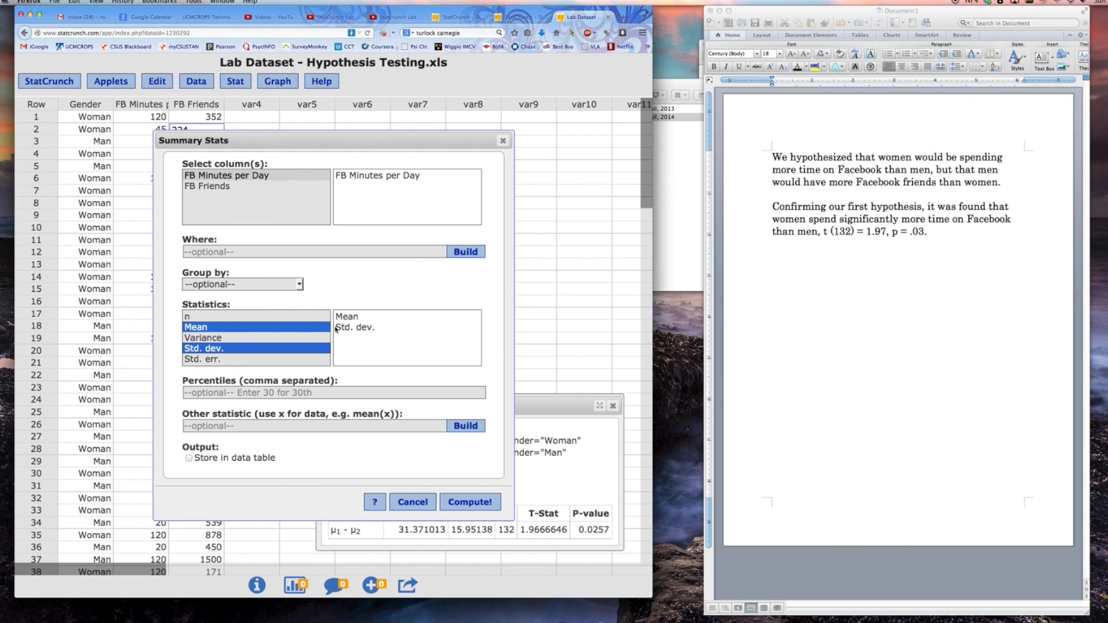
click(299, 285)
click(269, 307)
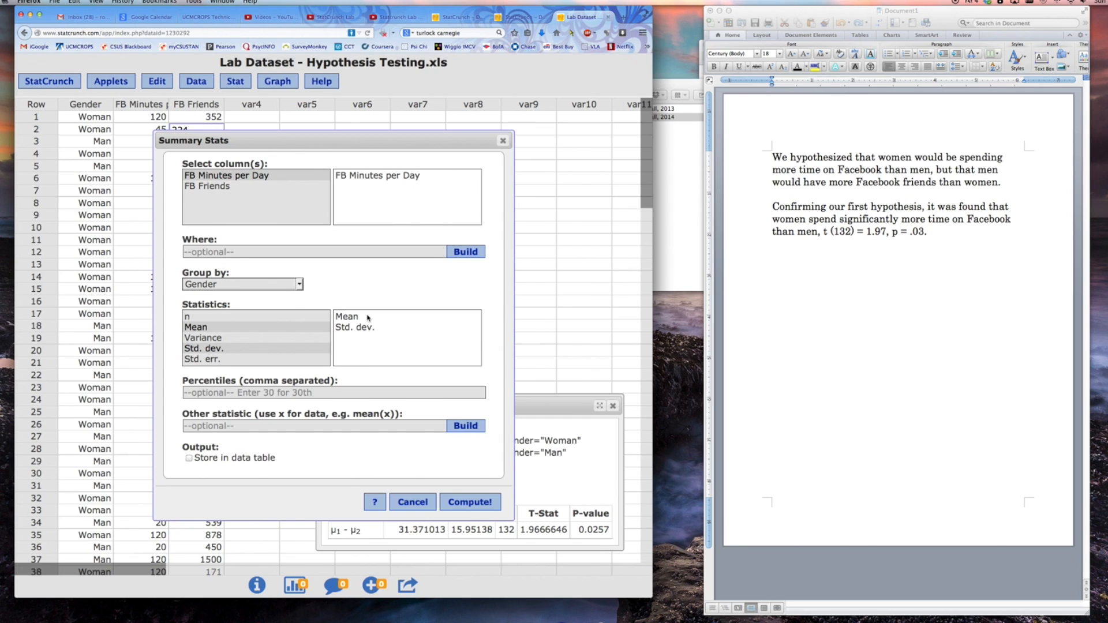
click(472, 500)
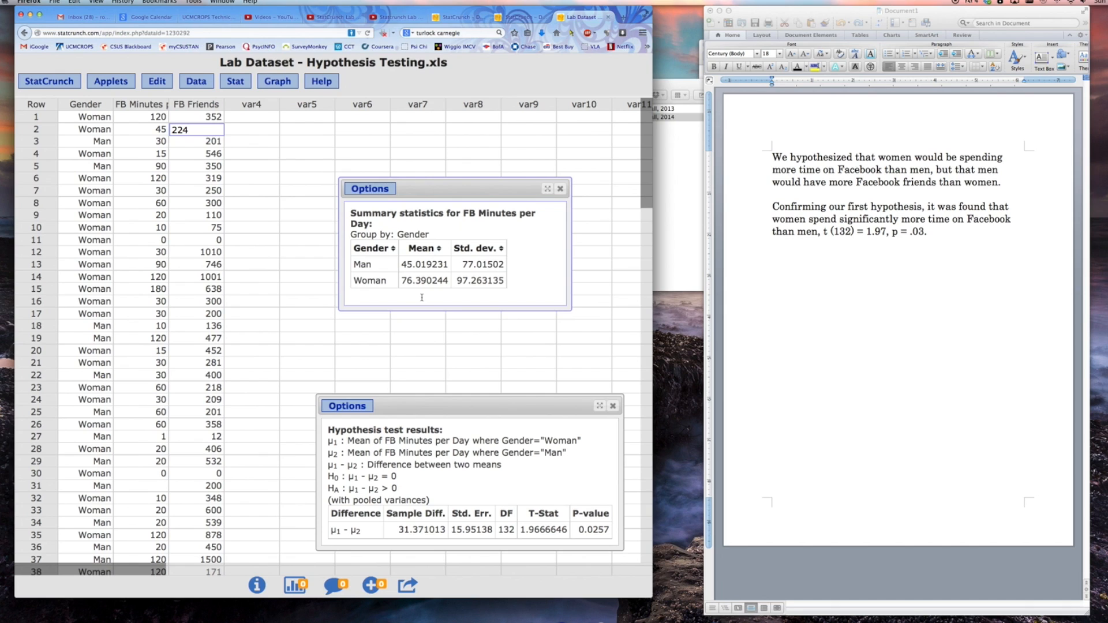
In the Word document, insert the women's statistics "(M = 76.39; SD = 97.26)" after "Facebook" in the finding sentence.
click(823, 298)
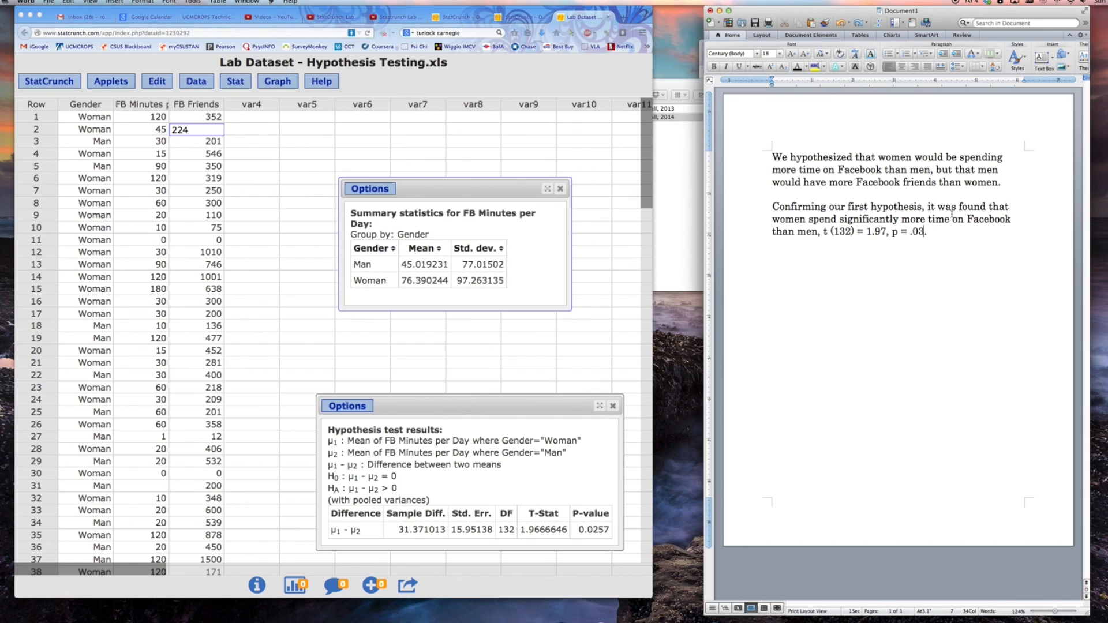
click(1038, 220)
text((M)
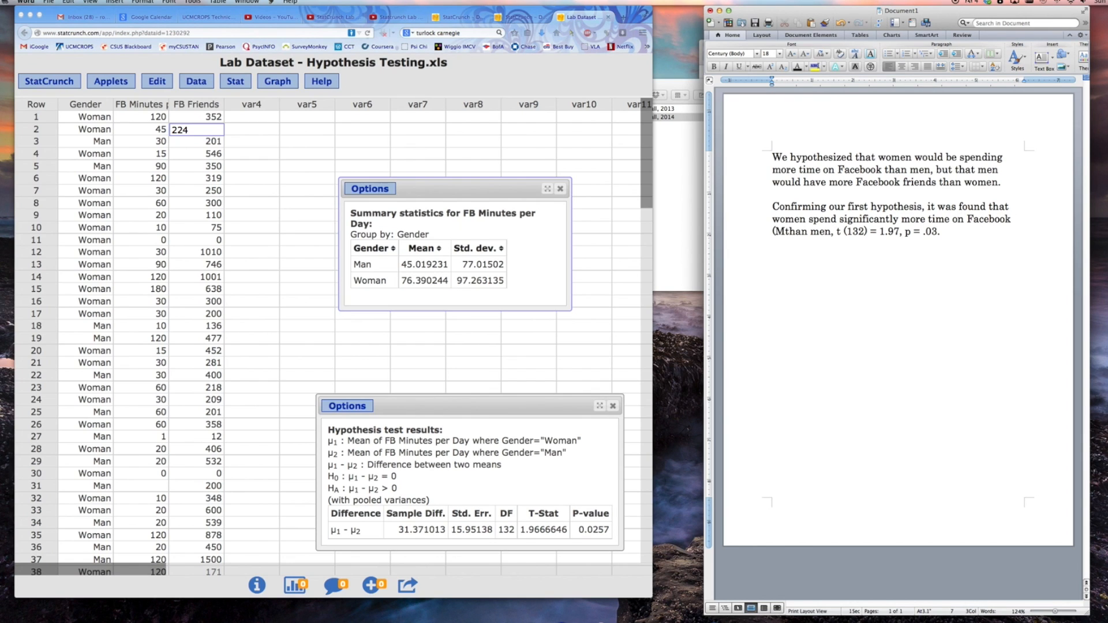
text( = )
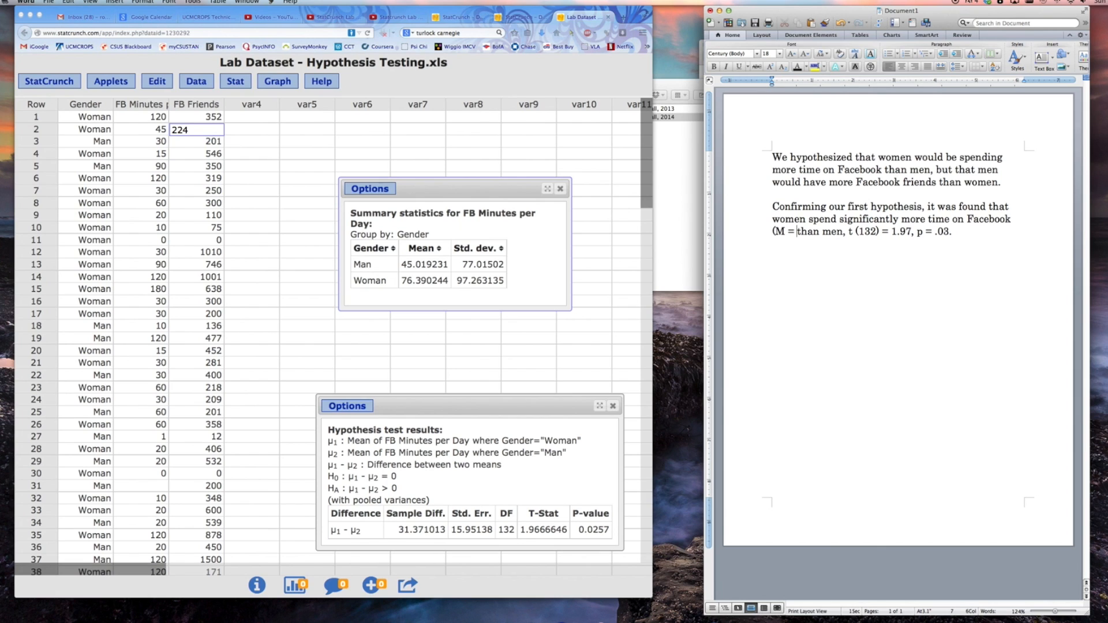
text(76.39)
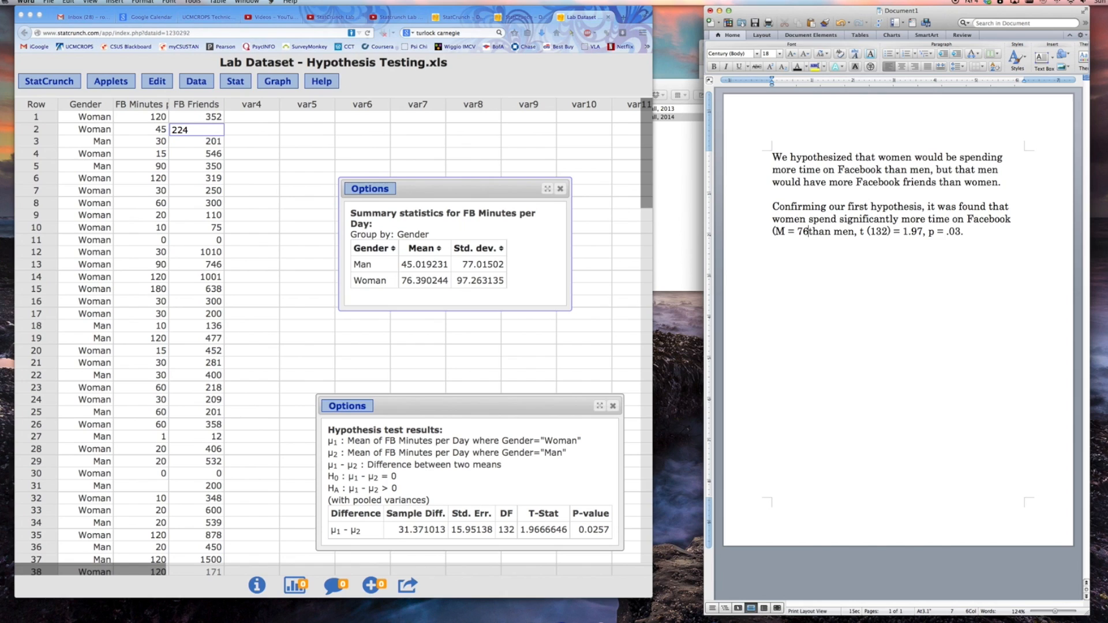
text(;)
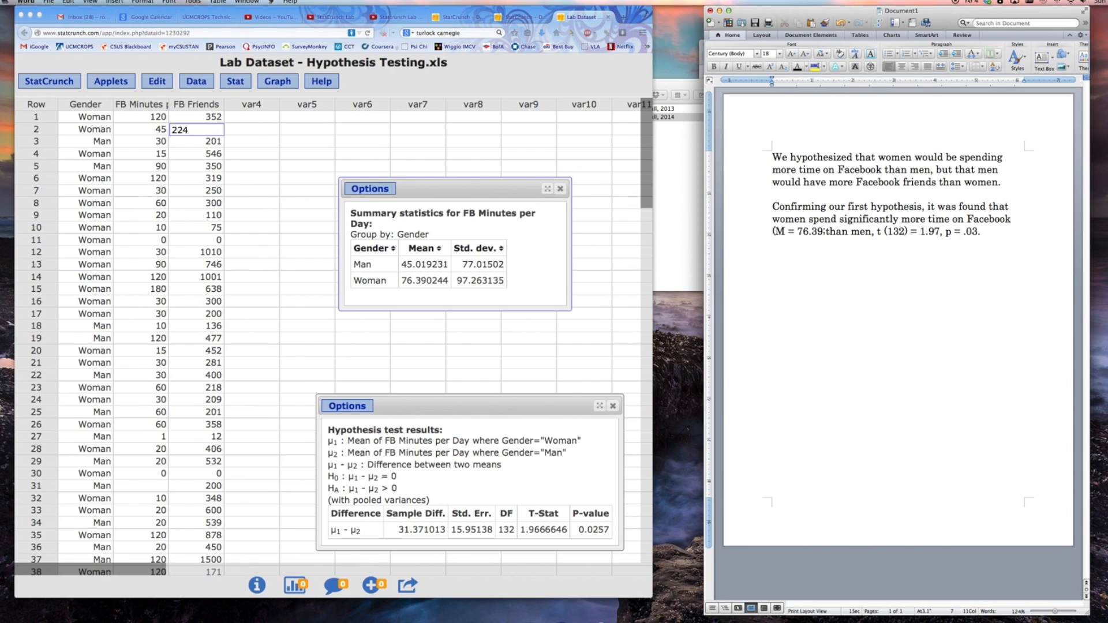
text( SD)
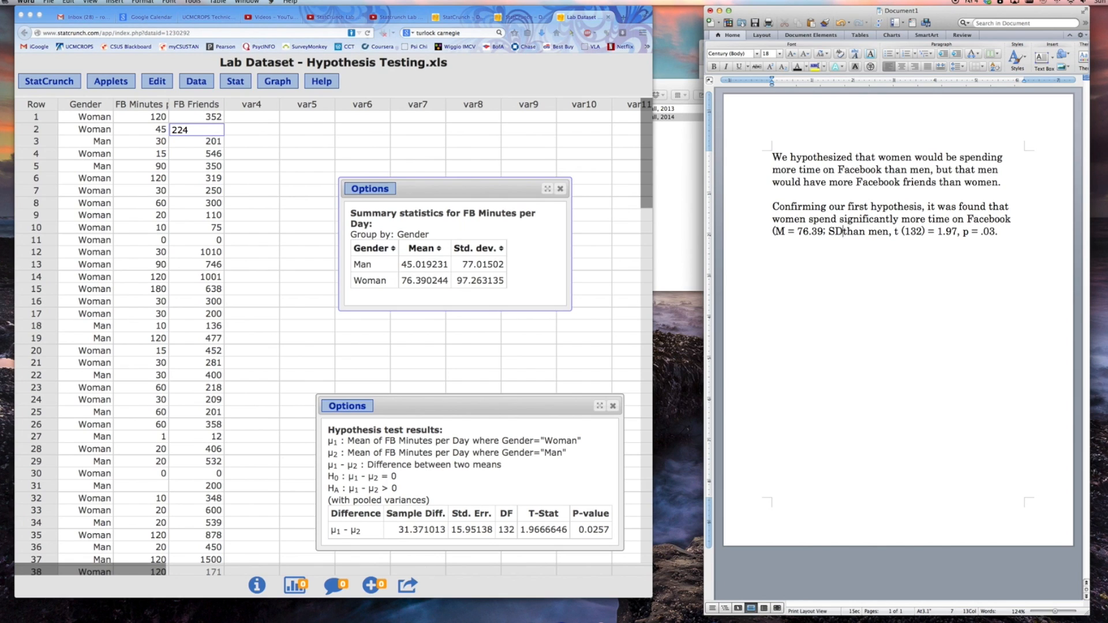
text( = )
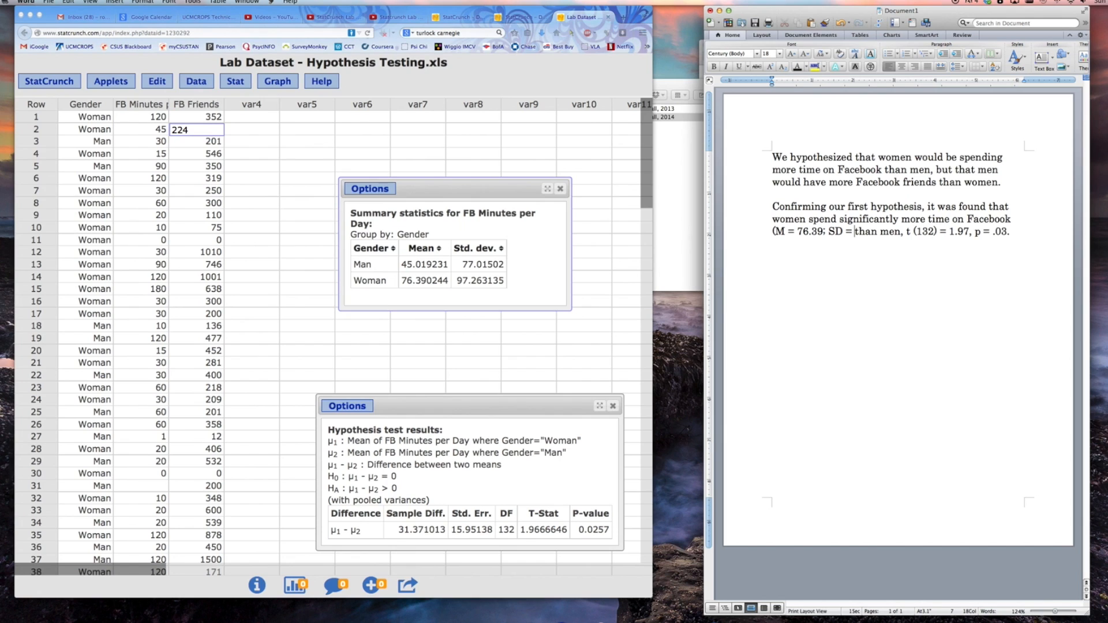
text(97.2)
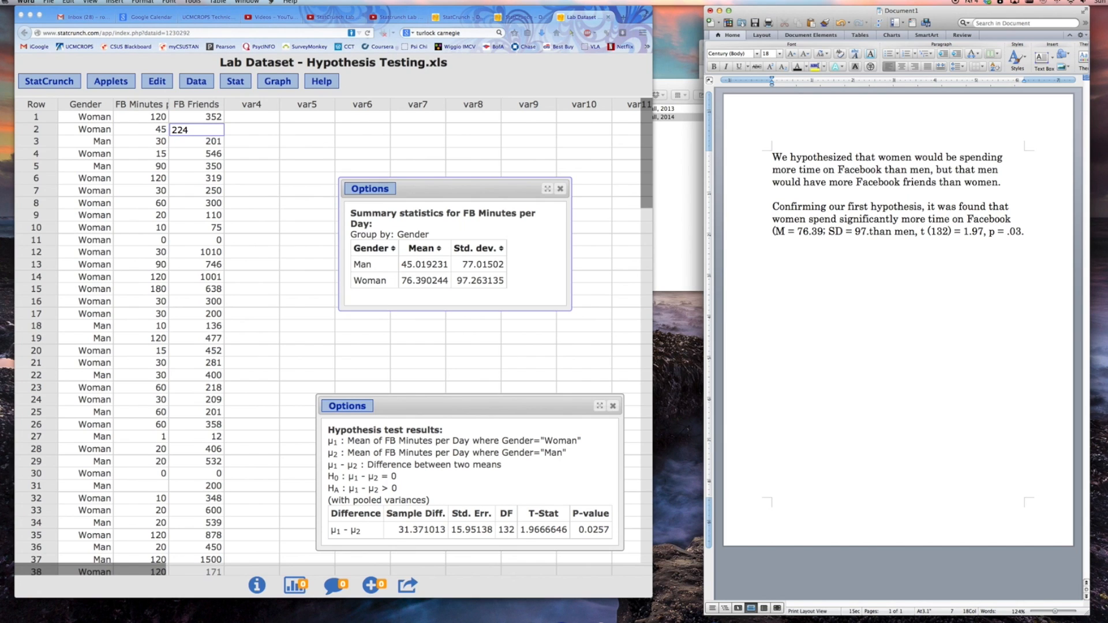
text(6))
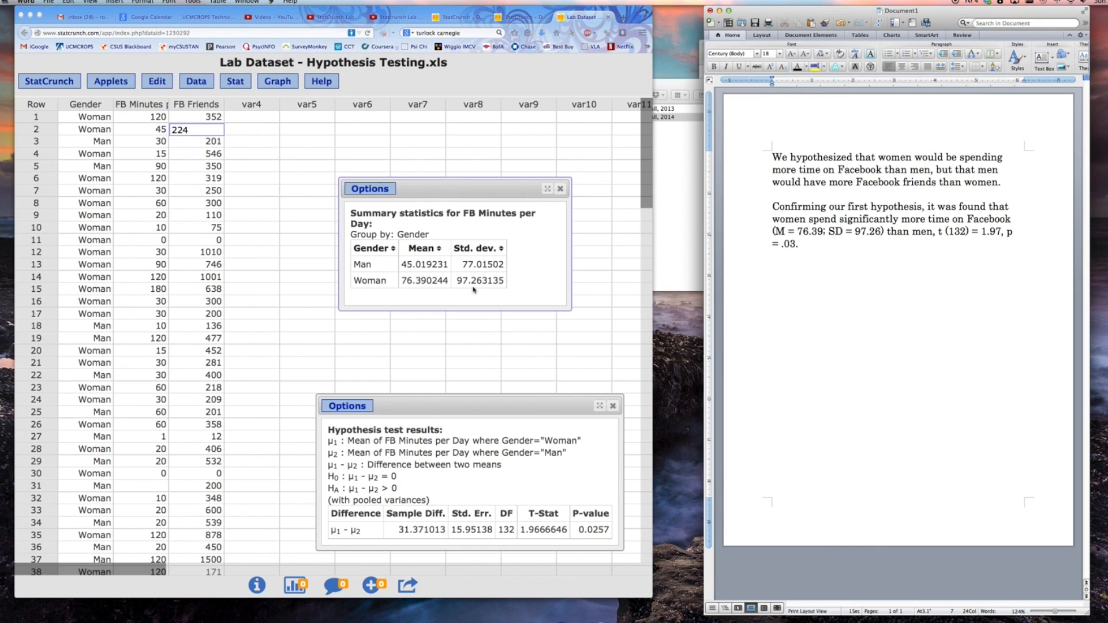
Insert the men's statistics "(M = 45.02; SD = 77.02)" after "than men" in the finding sentence, before the comma.
click(934, 232)
text((M = 45.02; )
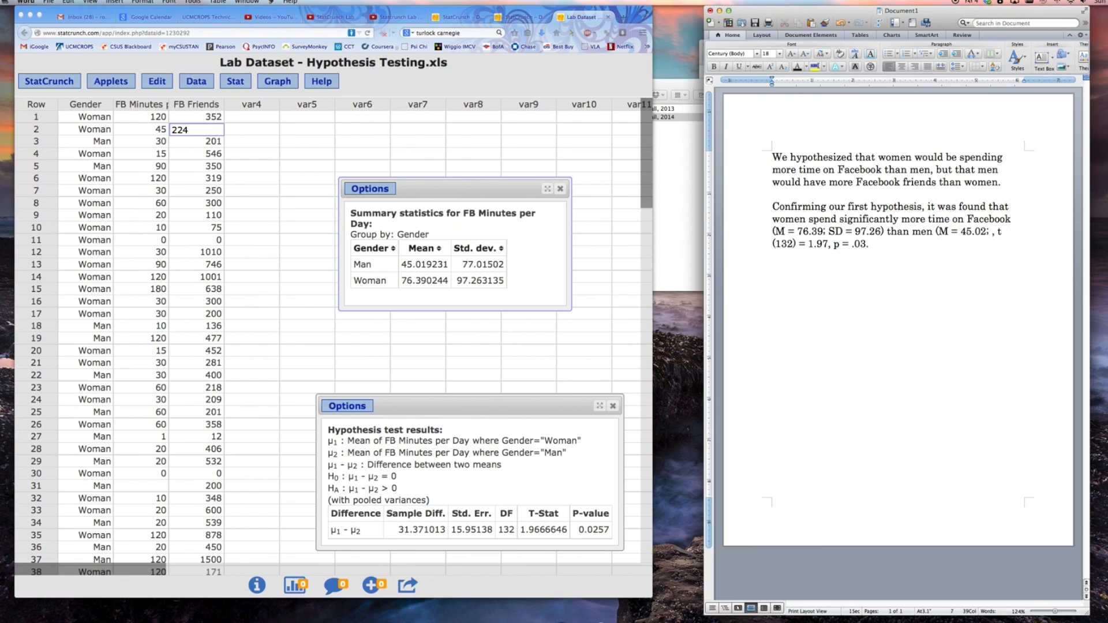
text(SD)
text( = 7)
text(7.02), t (132) = 1.97, p = .03.)
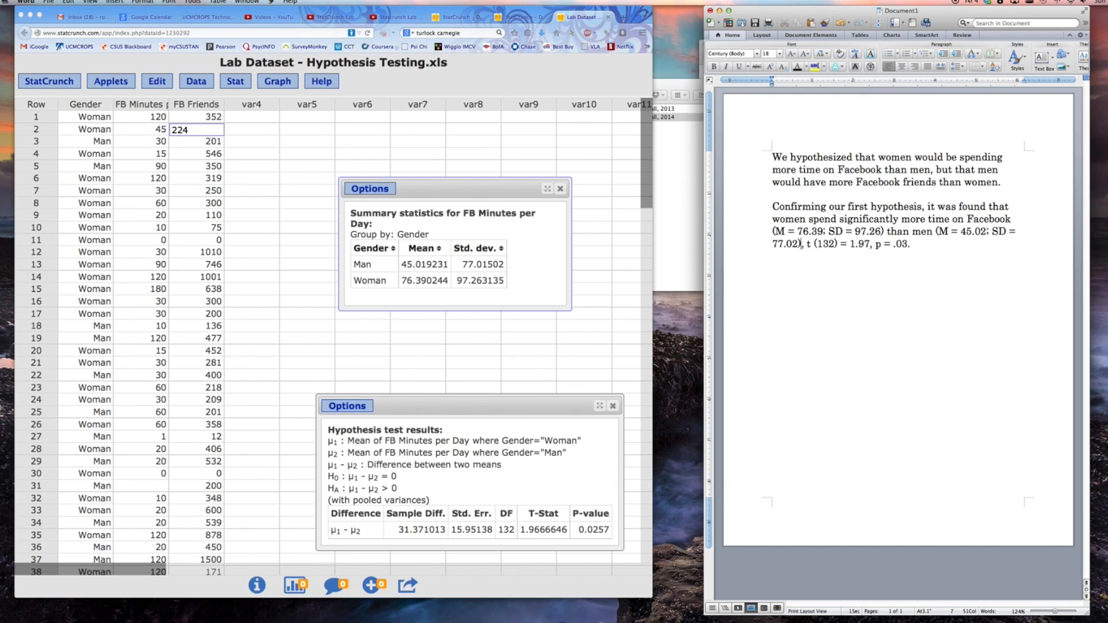
Review the completed finding paragraph and its t and p statistics.
click(938, 244)
drag(774, 206, 878, 243)
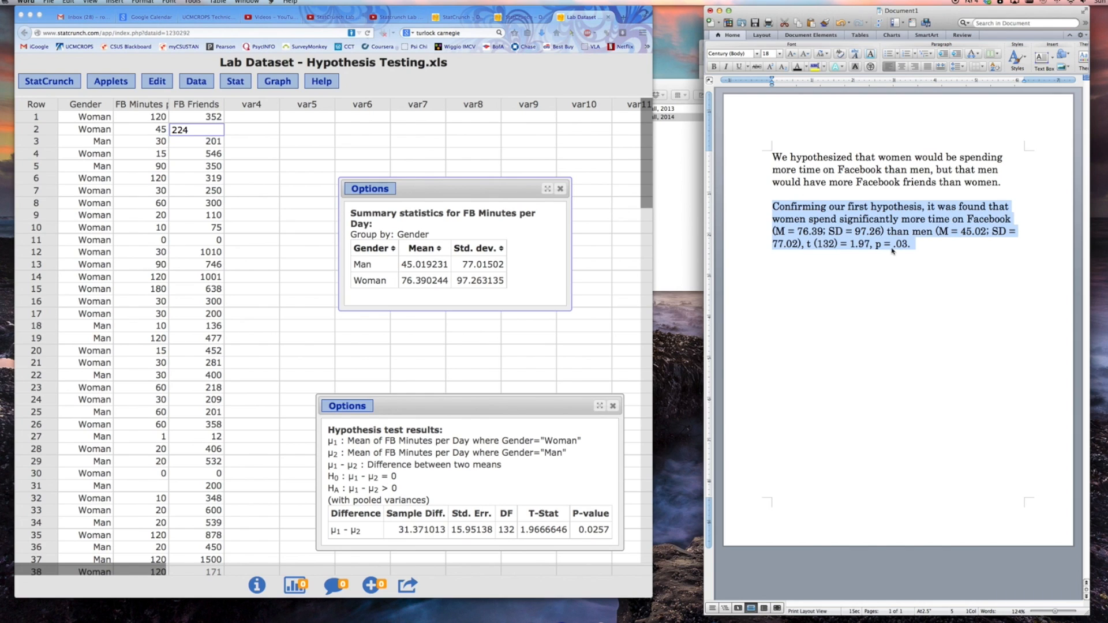
click(893, 250)
drag(815, 244, 896, 245)
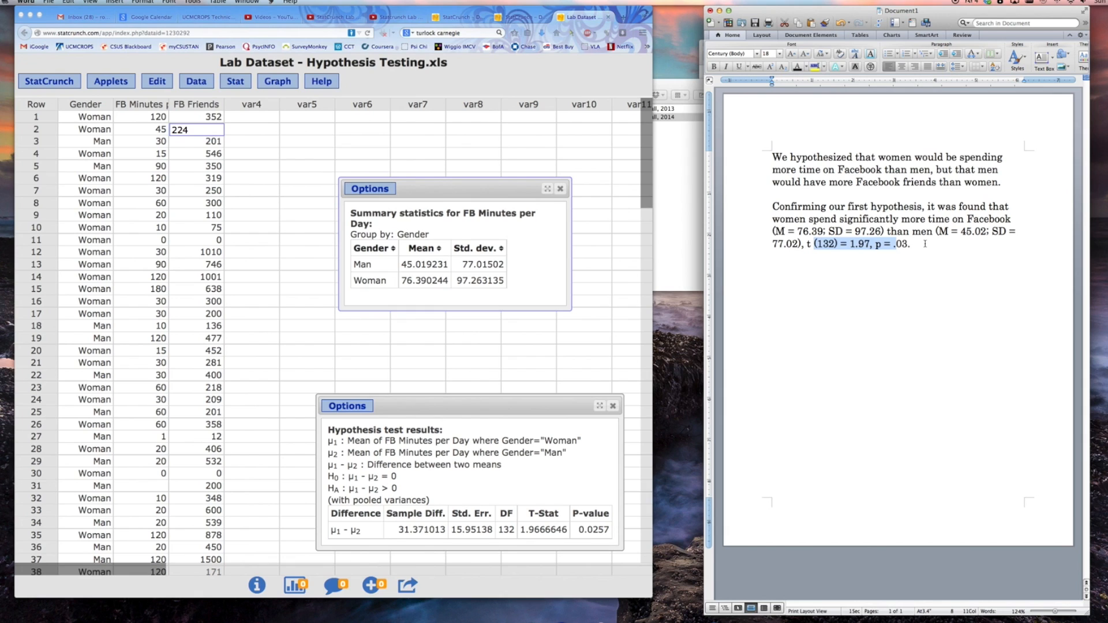
click(925, 244)
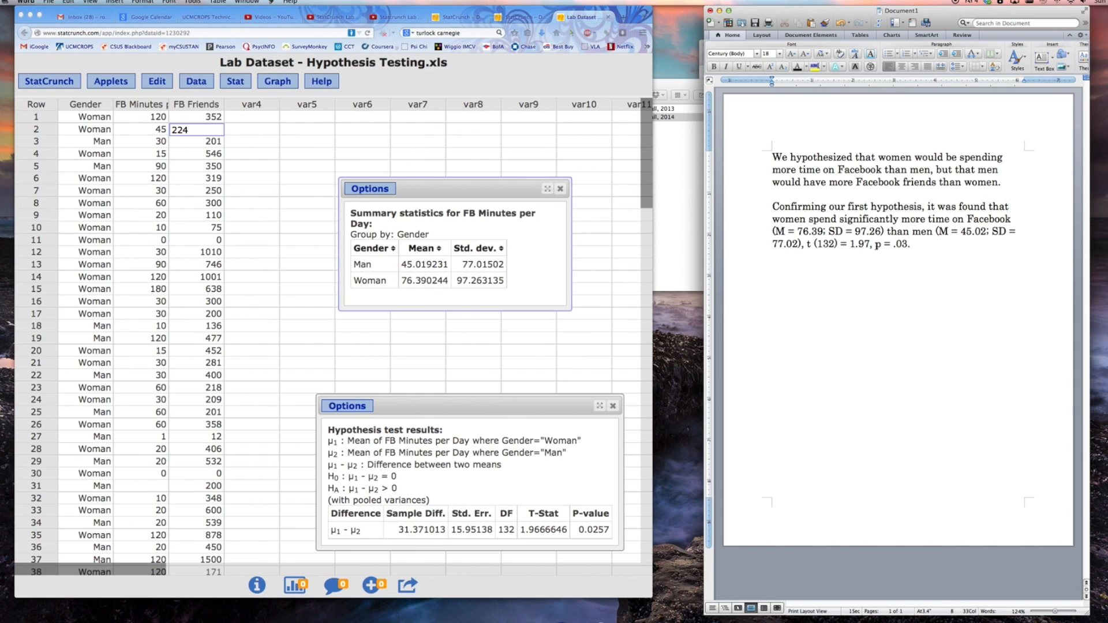
Italicize the statistical symbols in the finding sentence: both M's, both SD's, t and p.
drag(782, 233, 777, 232)
key(super+i)
double_click(835, 231)
key(super+i)
drag(944, 232, 939, 232)
key(super+i)
double_click(999, 231)
key(super+i)
double_click(808, 243)
key(super+i)
double_click(878, 245)
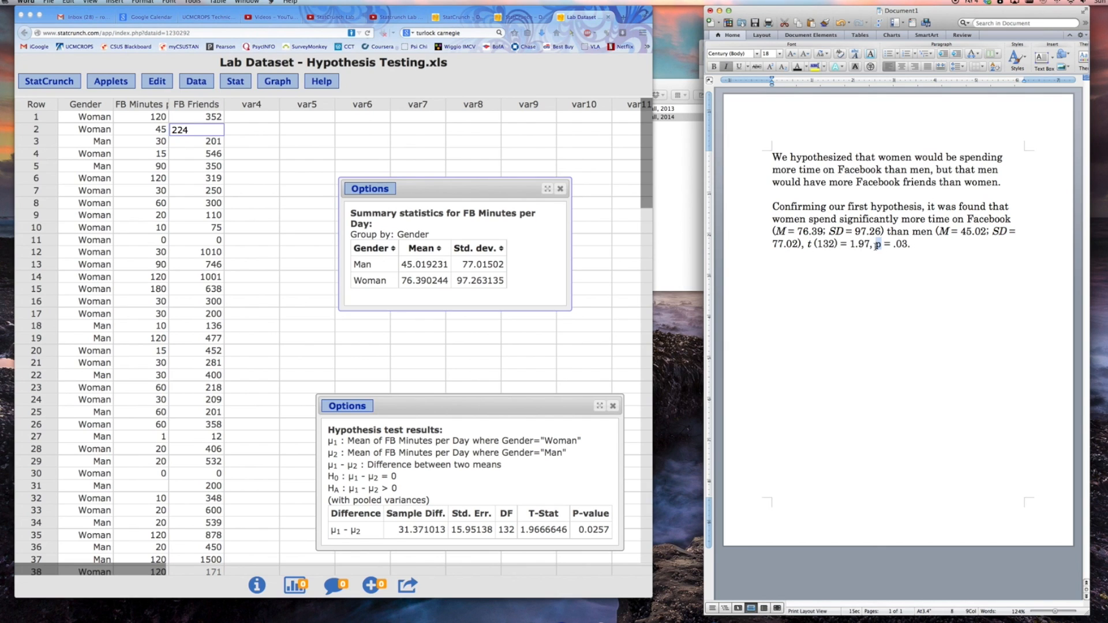
click(928, 245)
In StatCrunch, create a means plot of FB Minutes per Day grouped by Gender, arranging the plot and result windows so they do not overlap.
click(463, 200)
drag(483, 191, 199, 410)
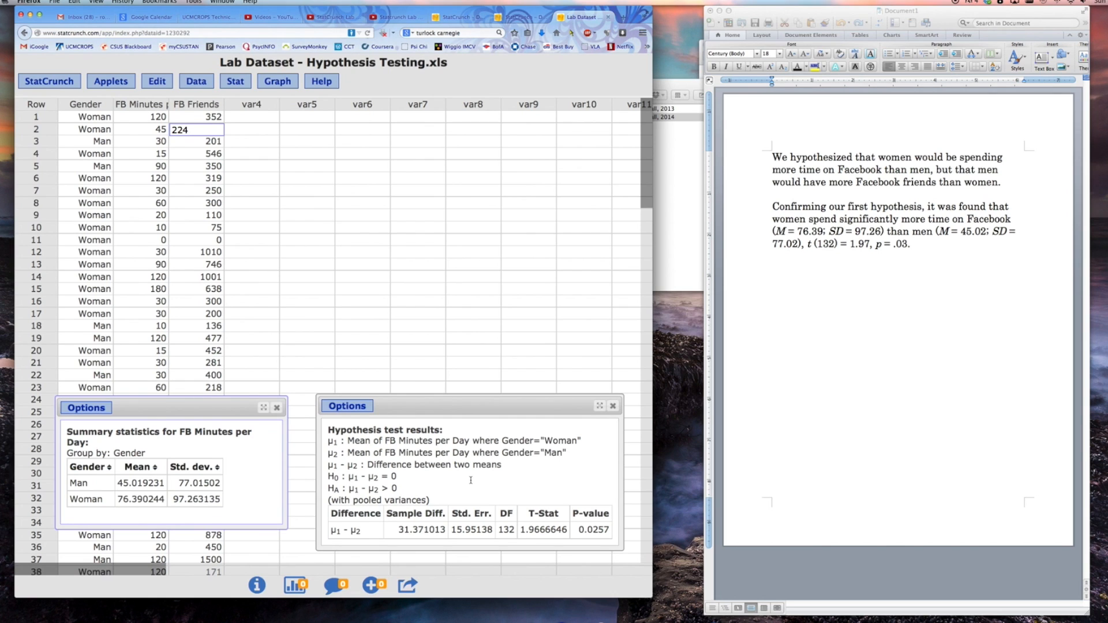
click(284, 83)
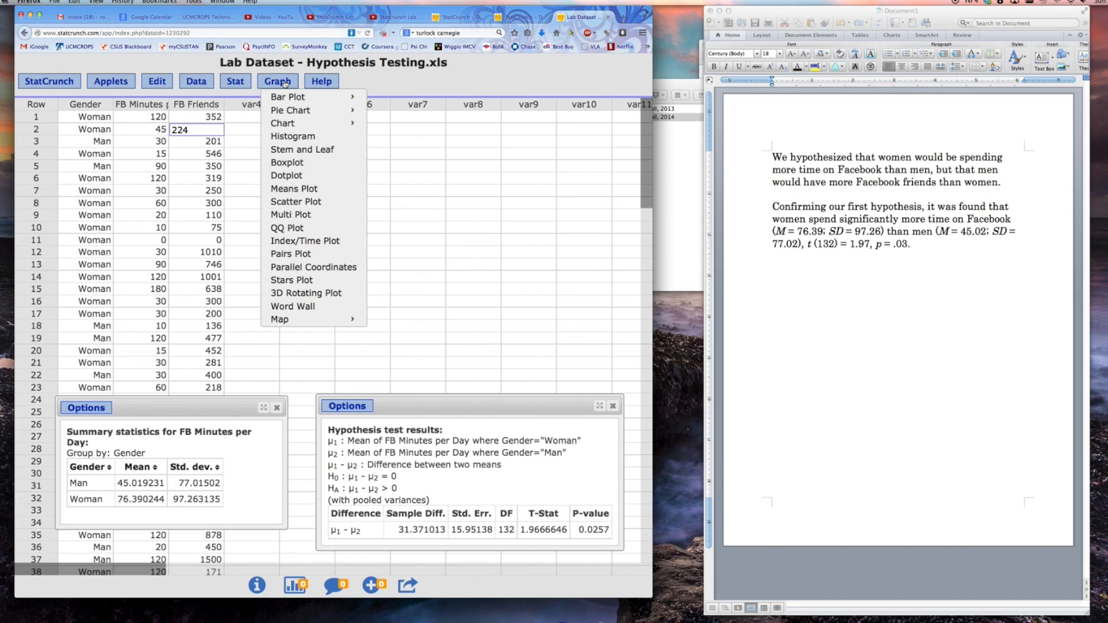
click(307, 189)
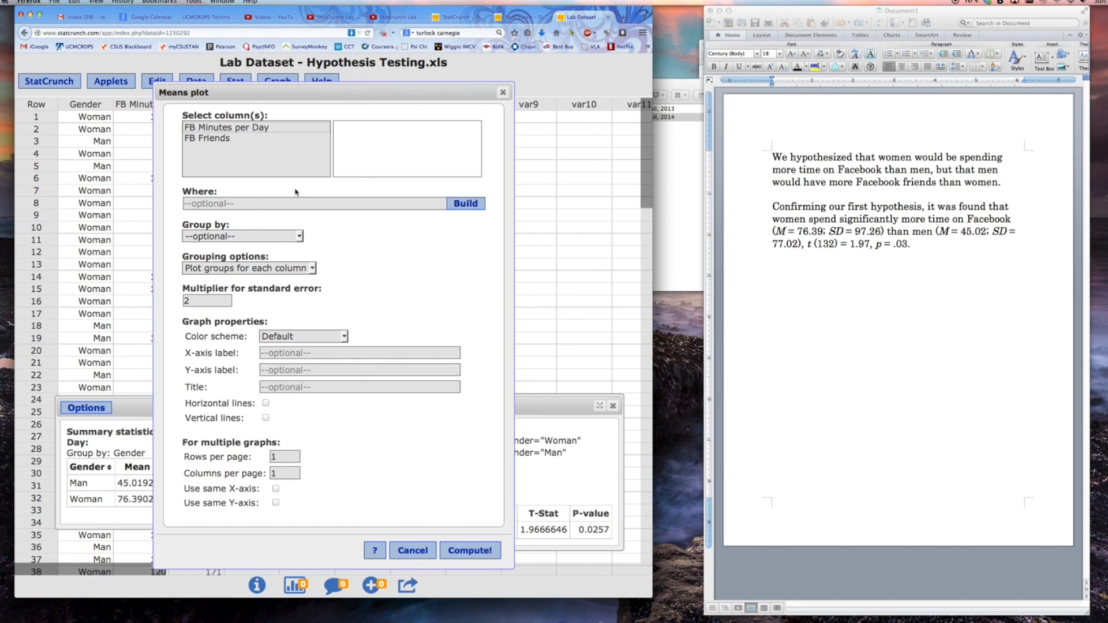
click(193, 128)
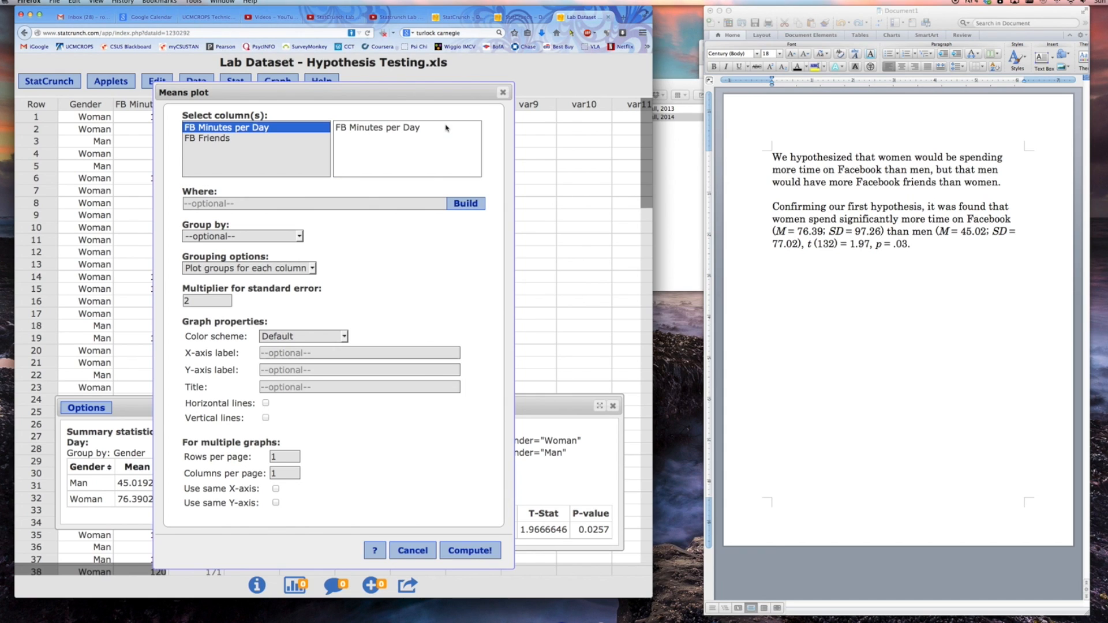
click(292, 237)
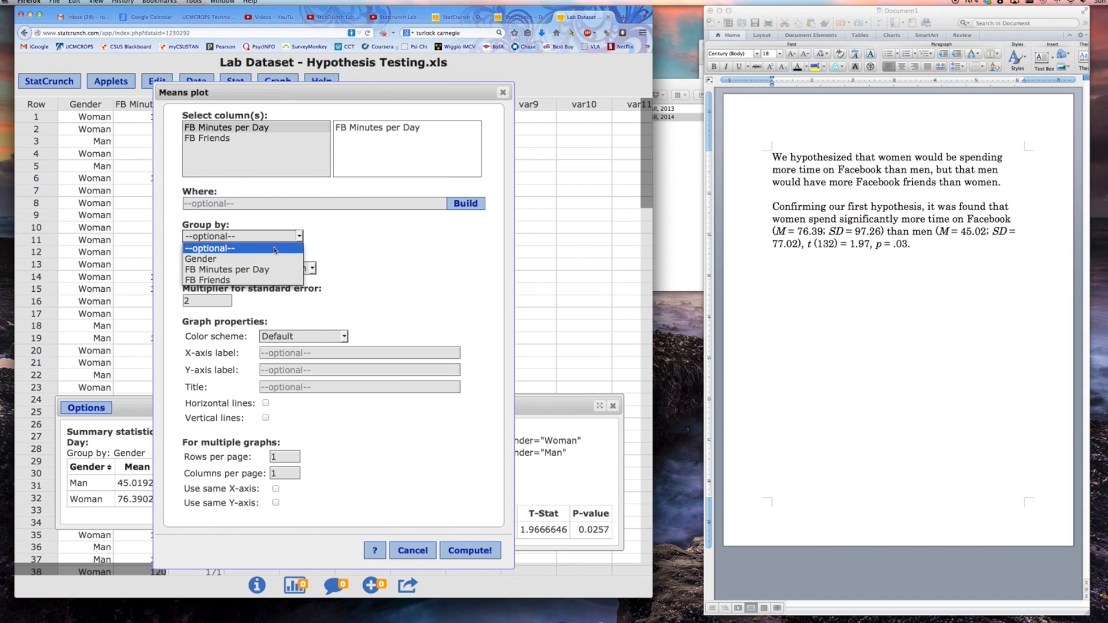
click(256, 265)
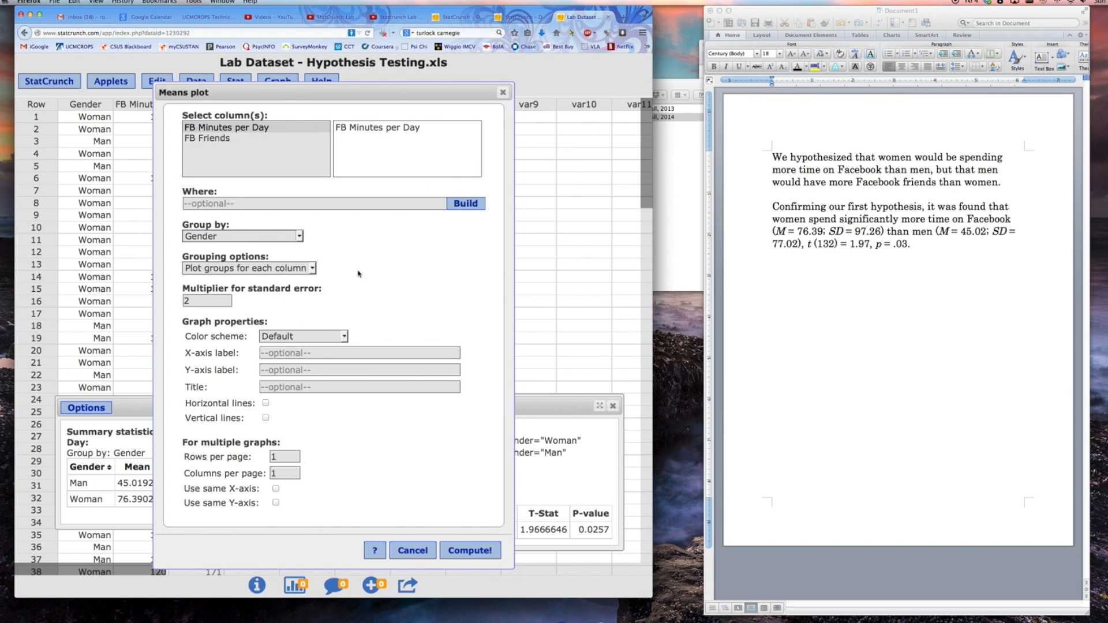
click(470, 551)
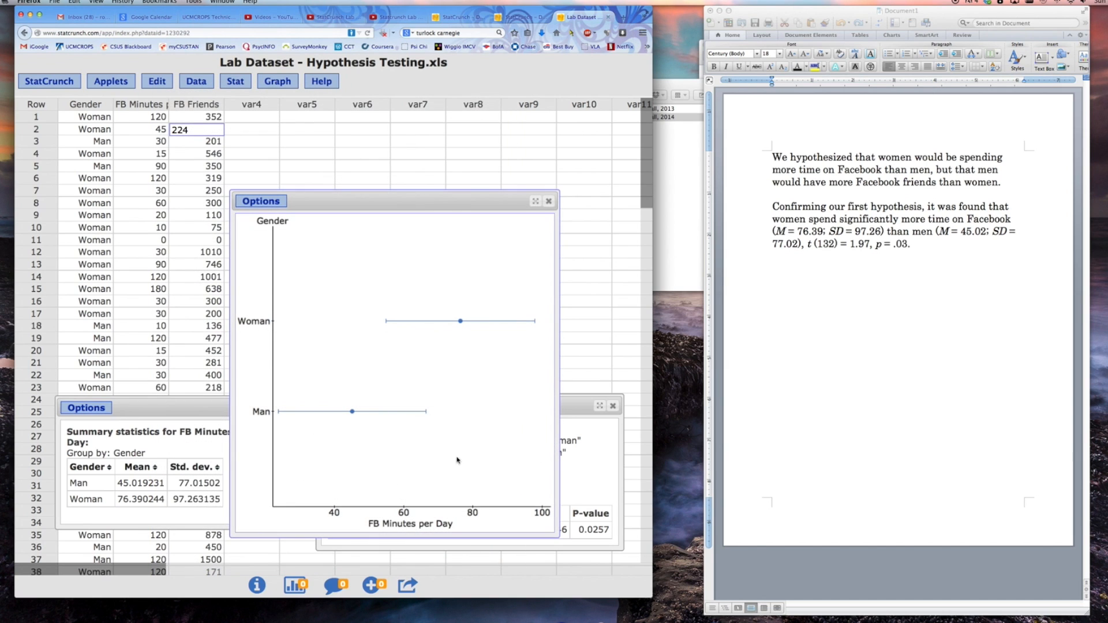
drag(425, 188, 414, 53)
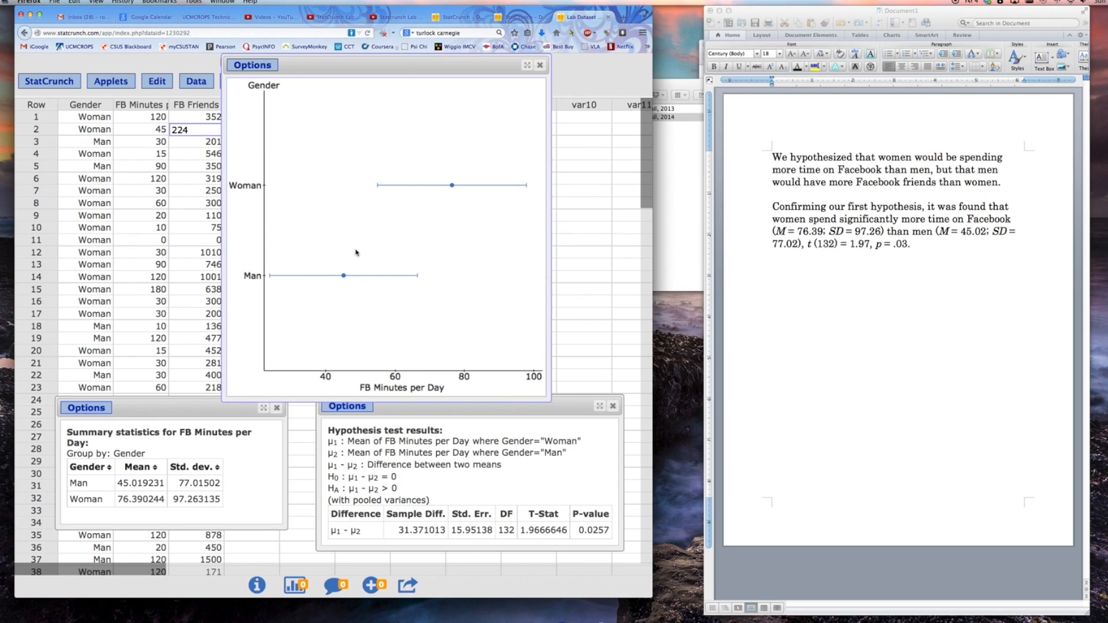
Inspect the Woman and Man points on the means plot and their underlying statistics.
mouse_move(345, 278)
mouse_move(378, 186)
mouse_move(452, 186)
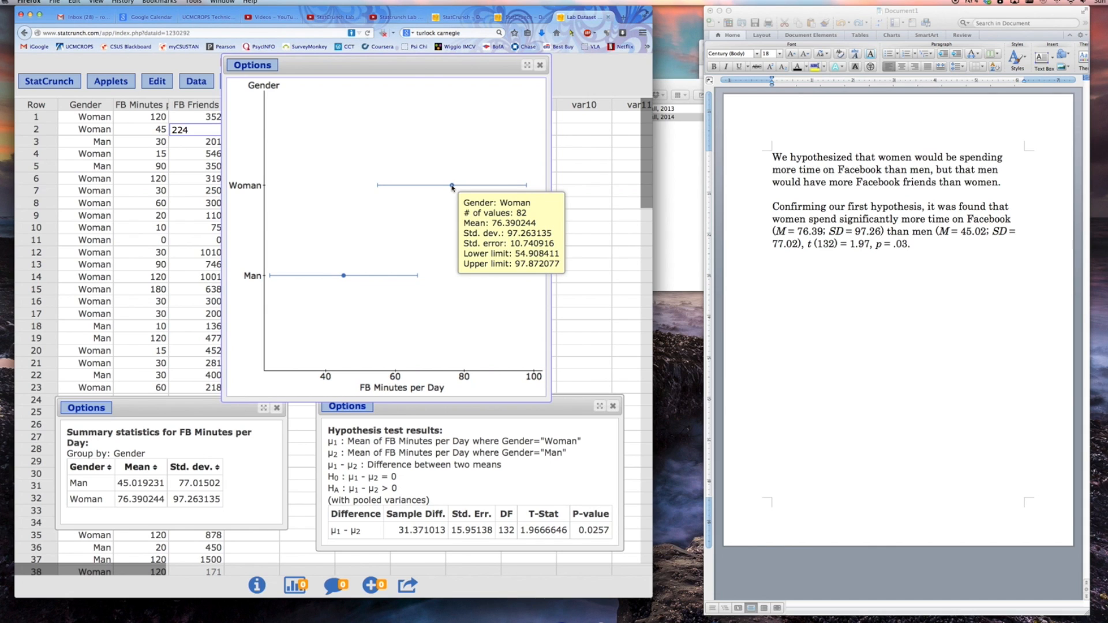
mouse_move(344, 277)
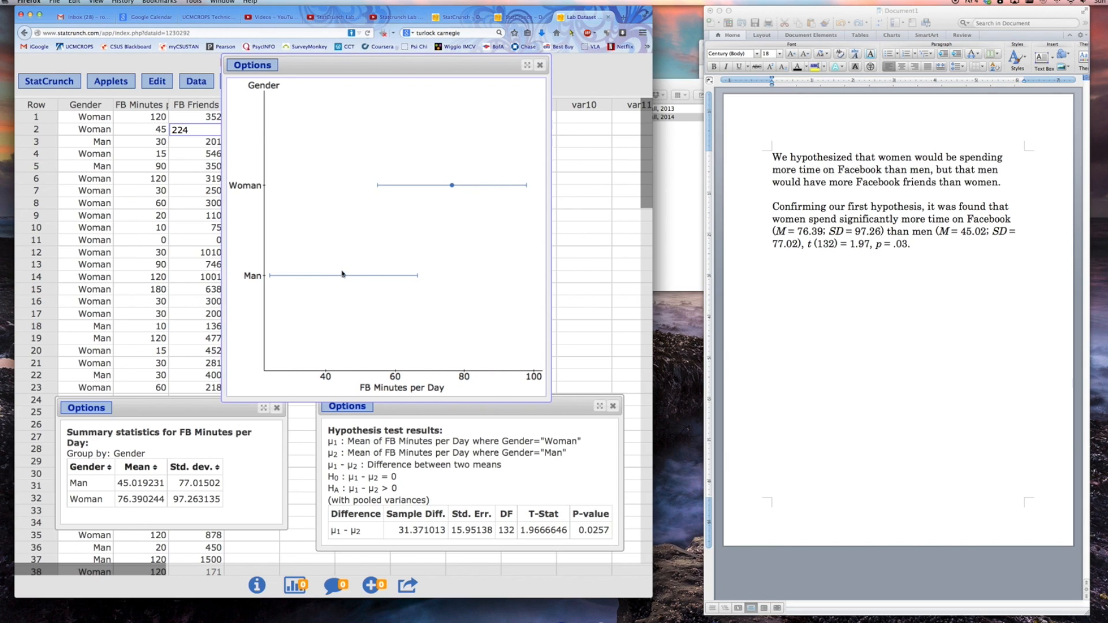
Copy the FB Minutes per Day means plot as an image.
click(257, 68)
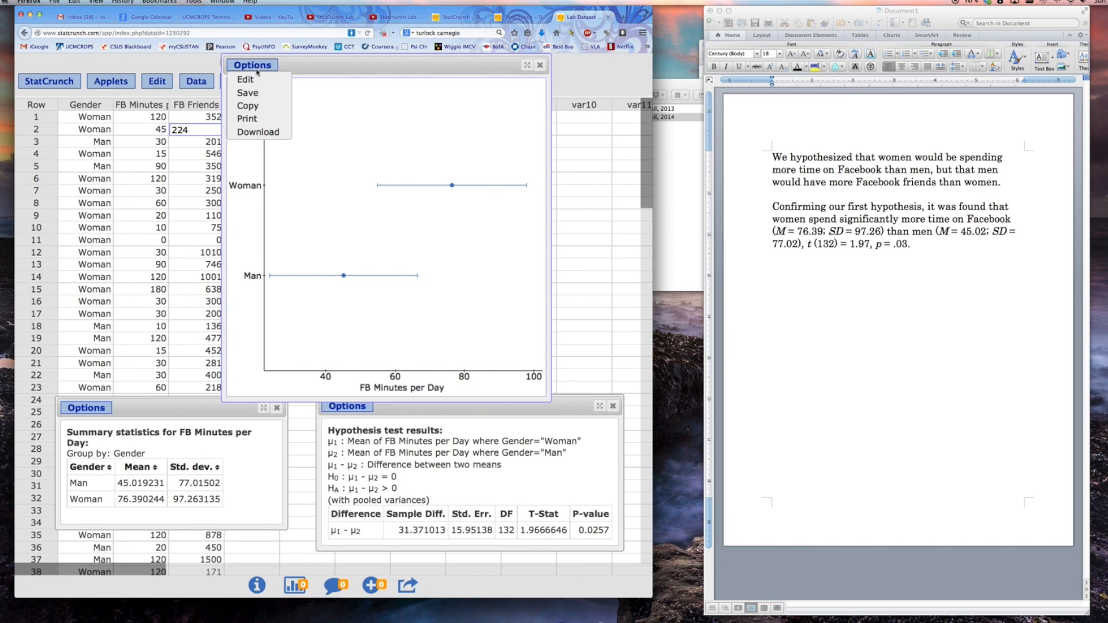
click(248, 106)
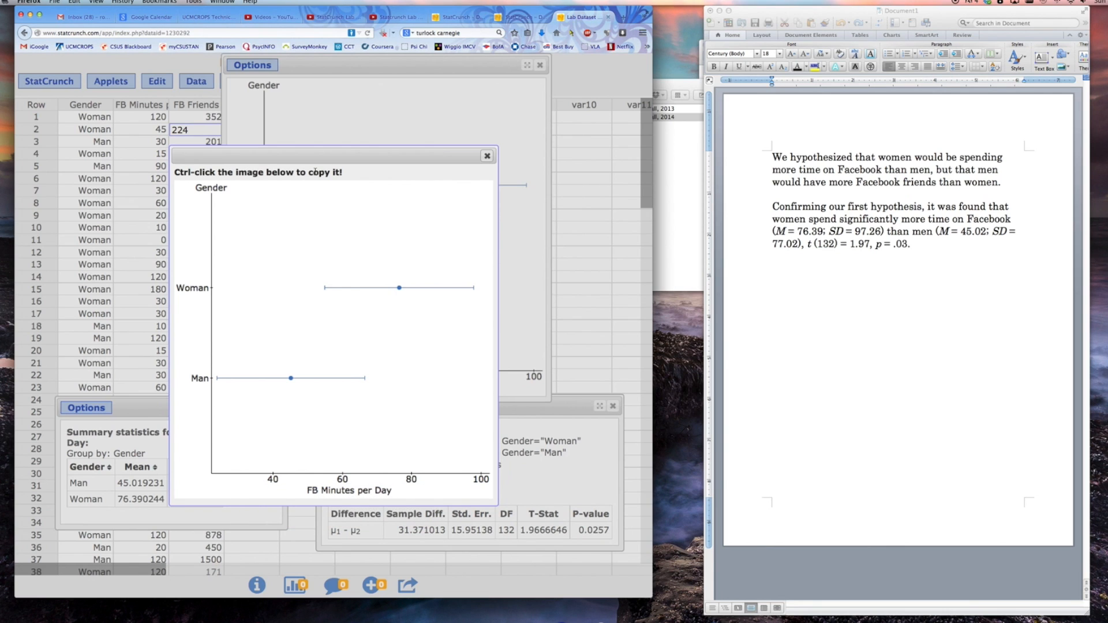
ctrl+click(326, 257)
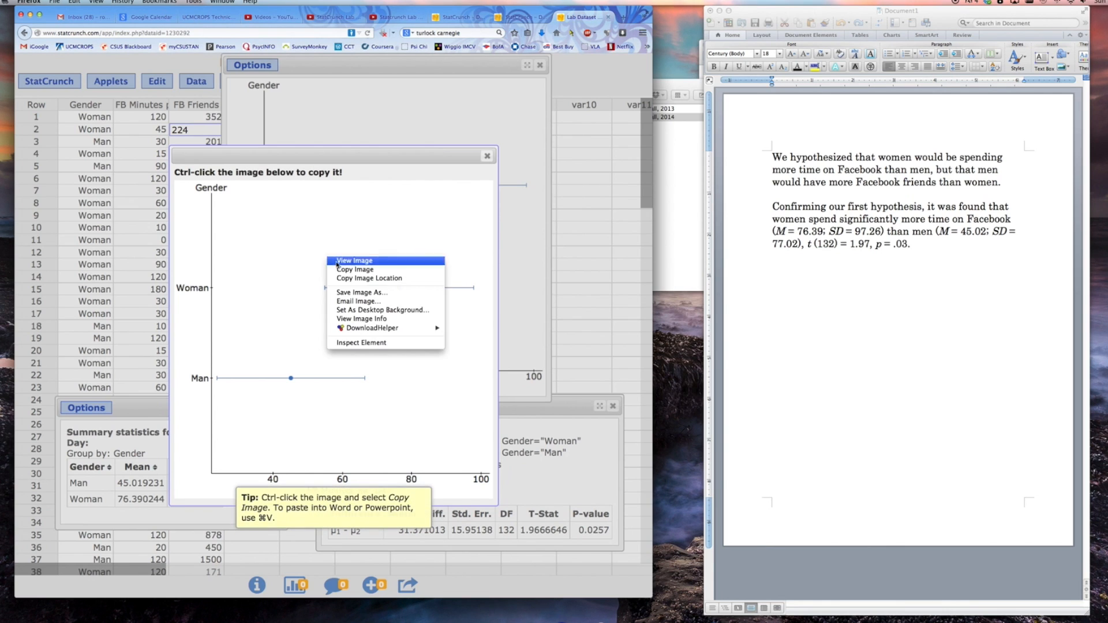
click(345, 269)
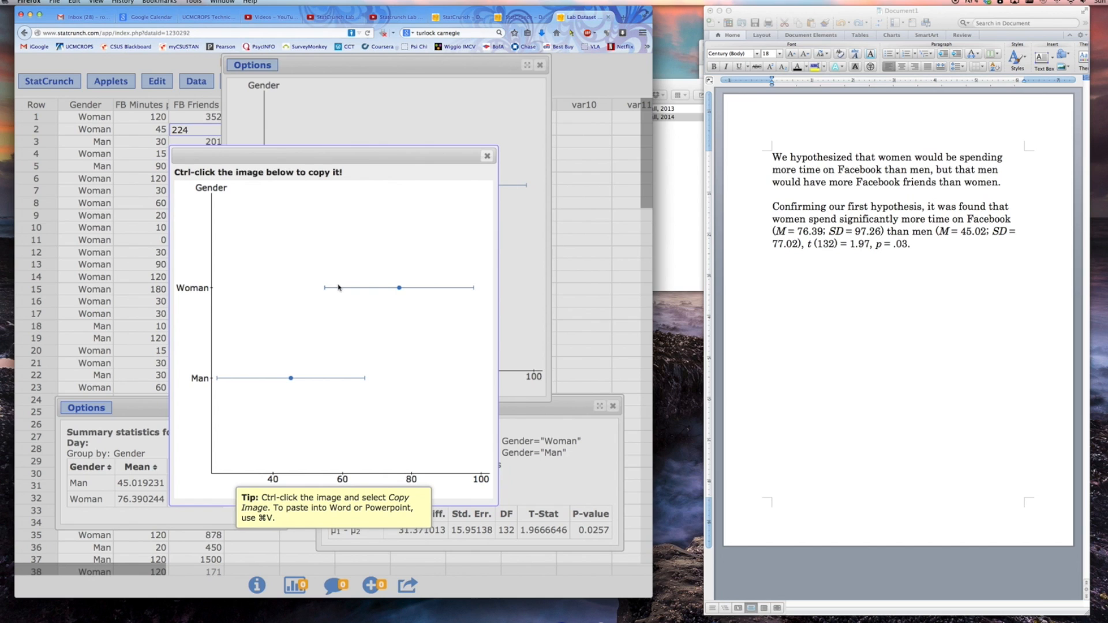
ctrl+click(368, 241)
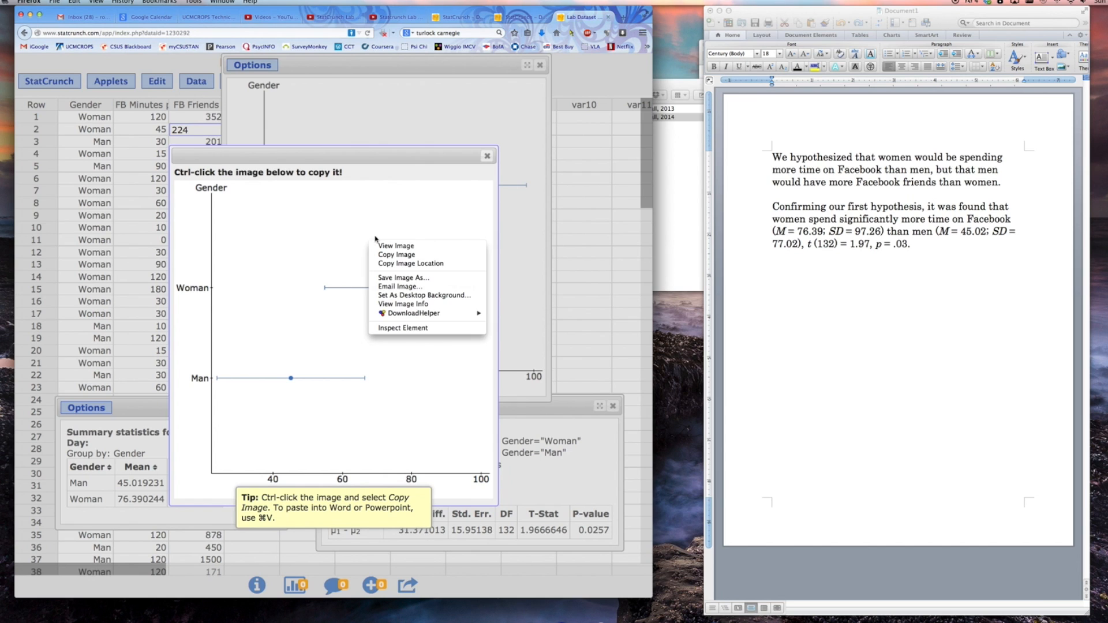
In Word, insert a page break below the finding paragraph to start a second page for the figure.
click(1021, 264)
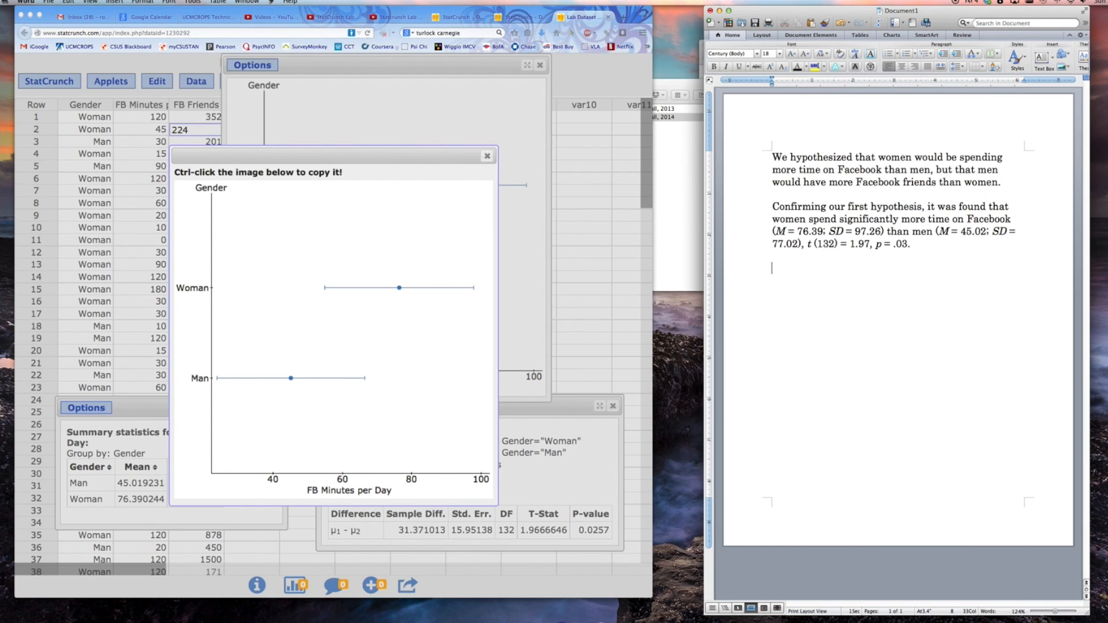
key(super+Return)
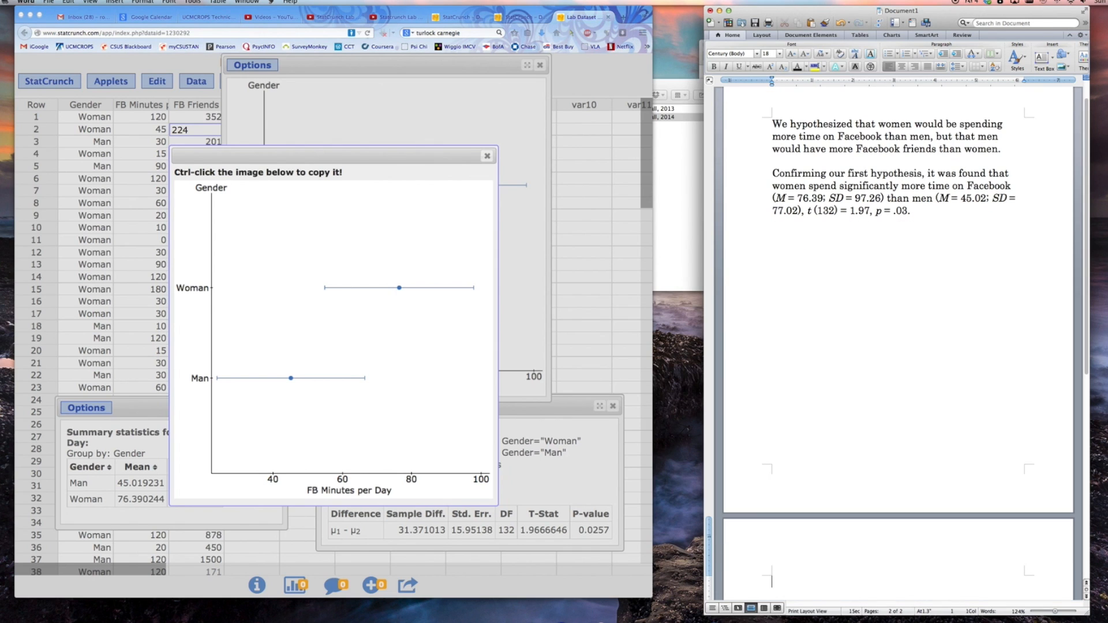
scroll(905, 319, down, 6)
scroll(904, 319, up, 6)
click(856, 267)
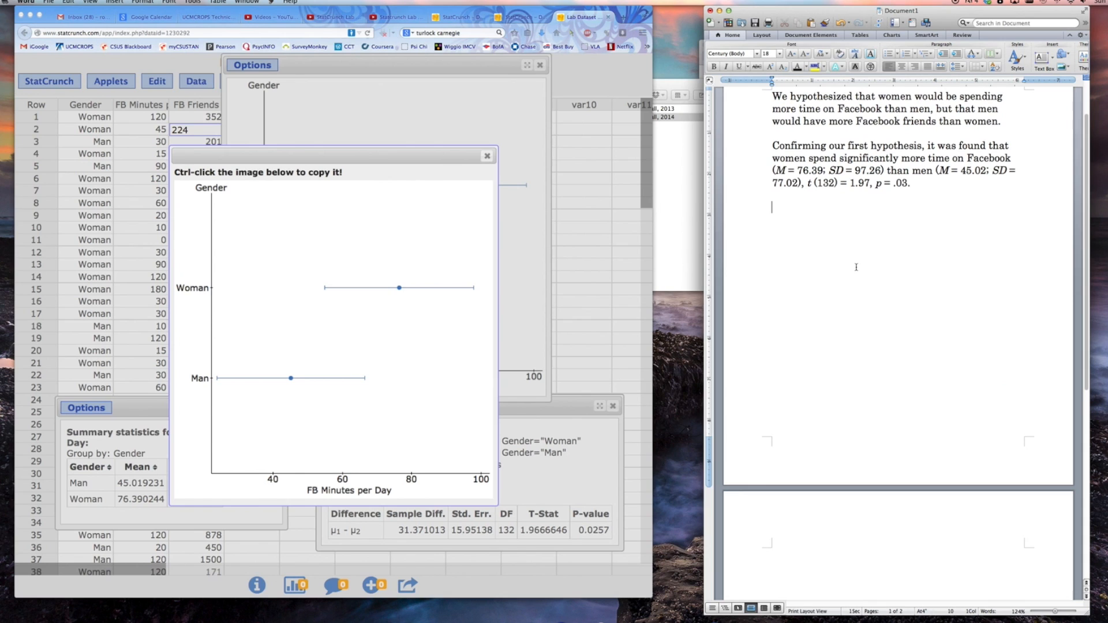
key(Return)
key(Return)
key(Return)
key(Return)
drag(815, 158, 871, 247)
click(835, 267)
click(777, 214)
drag(781, 193, 796, 242)
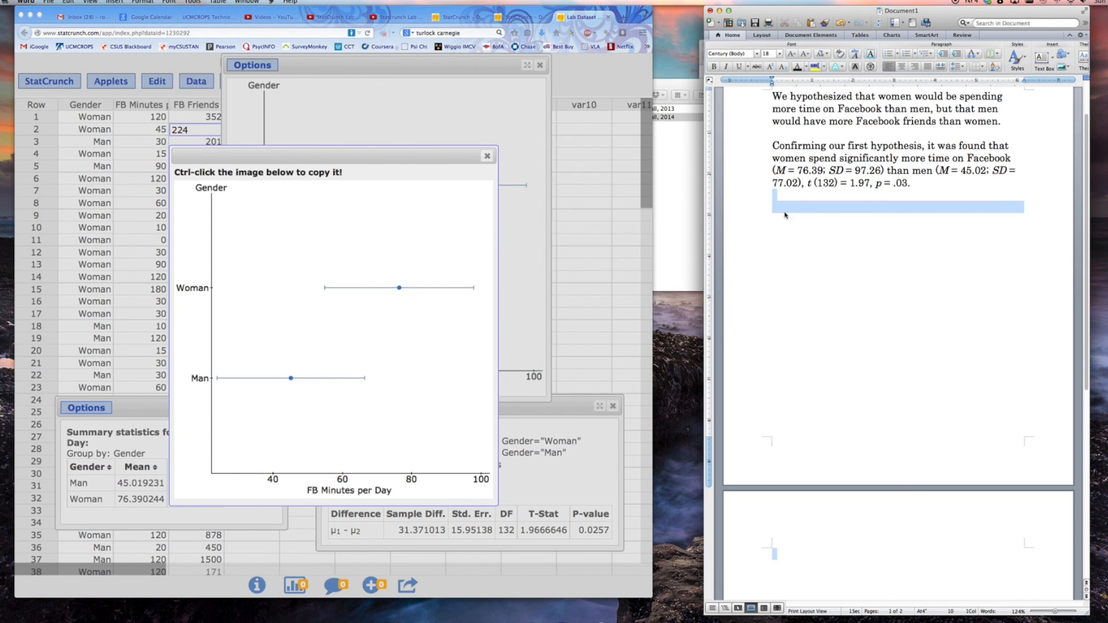
click(821, 227)
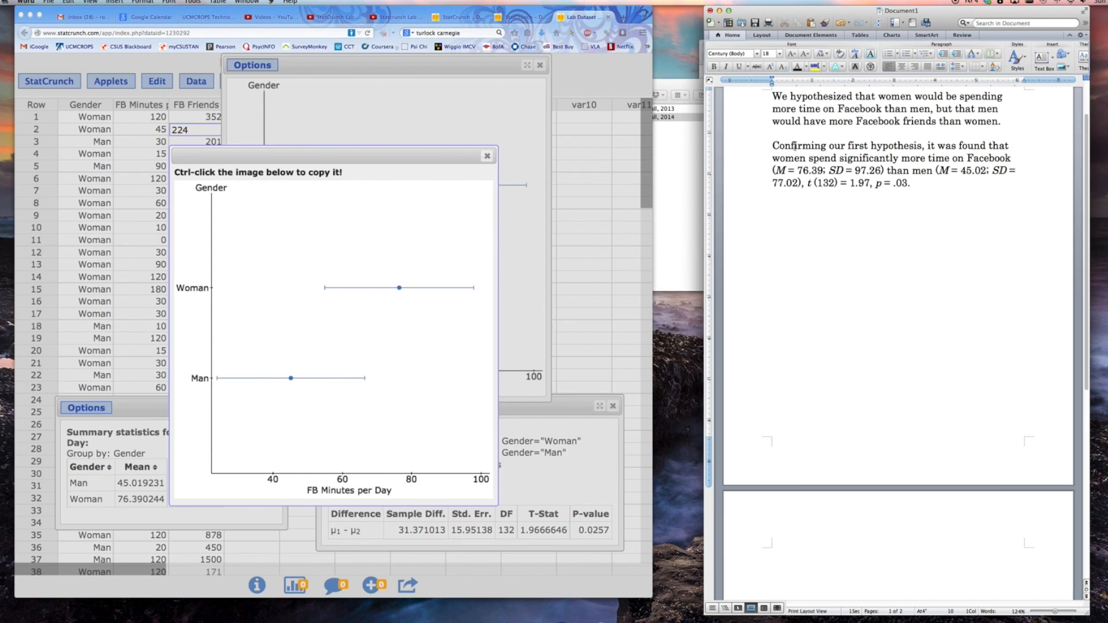
drag(795, 146, 892, 172)
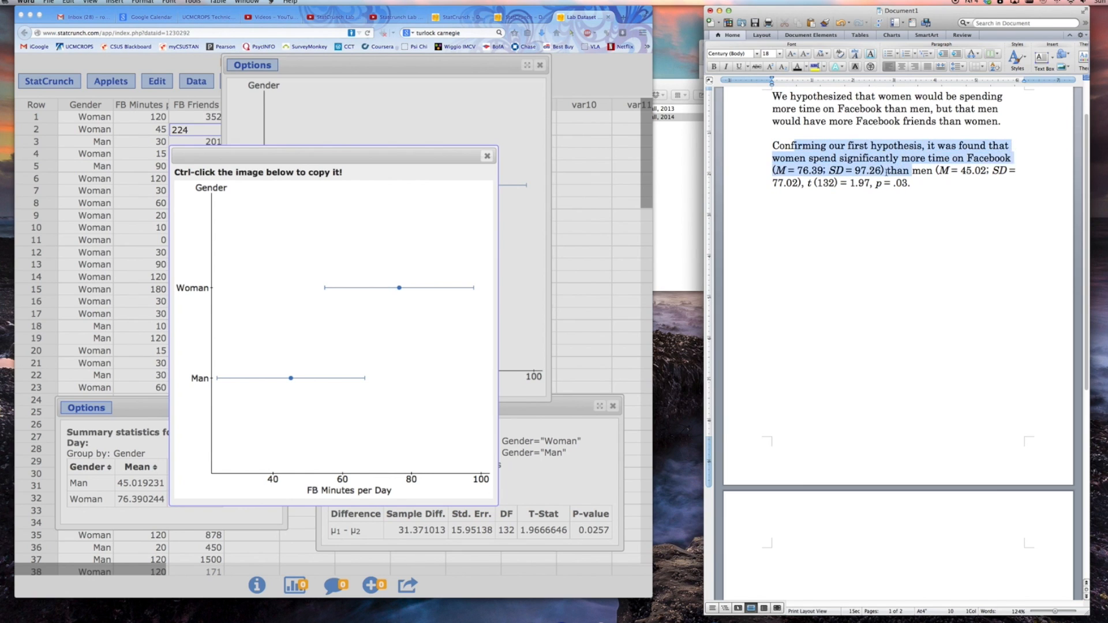
click(861, 161)
drag(808, 158, 847, 183)
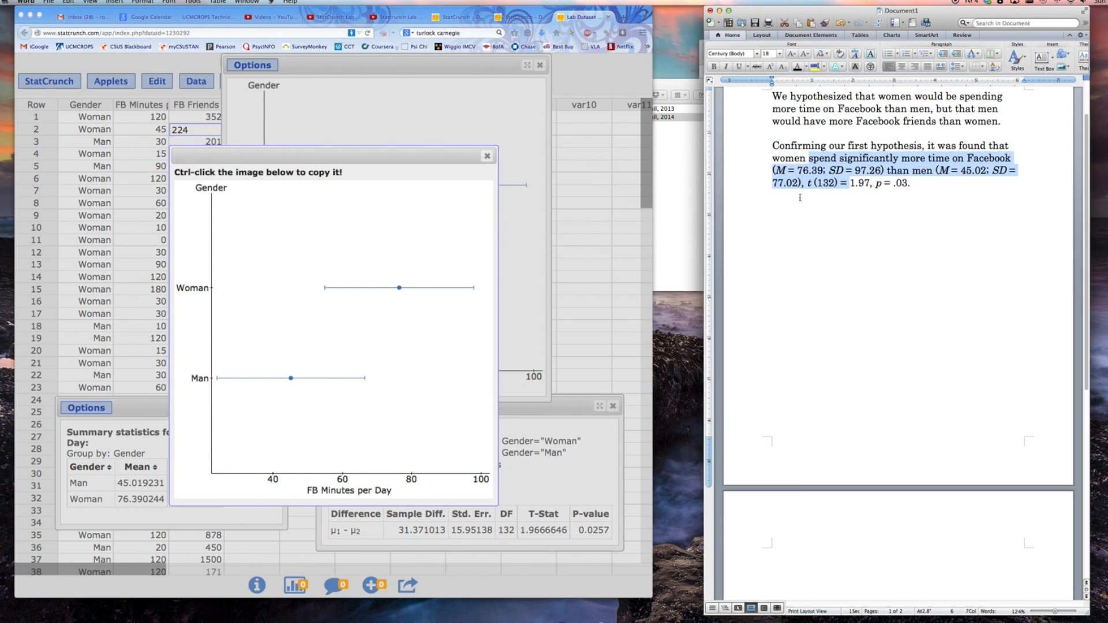
Paste the copied means plot onto the second page, using Paste Special with the Picture format.
click(815, 486)
scroll(829, 359, down, 5)
scroll(828, 359, down, 3)
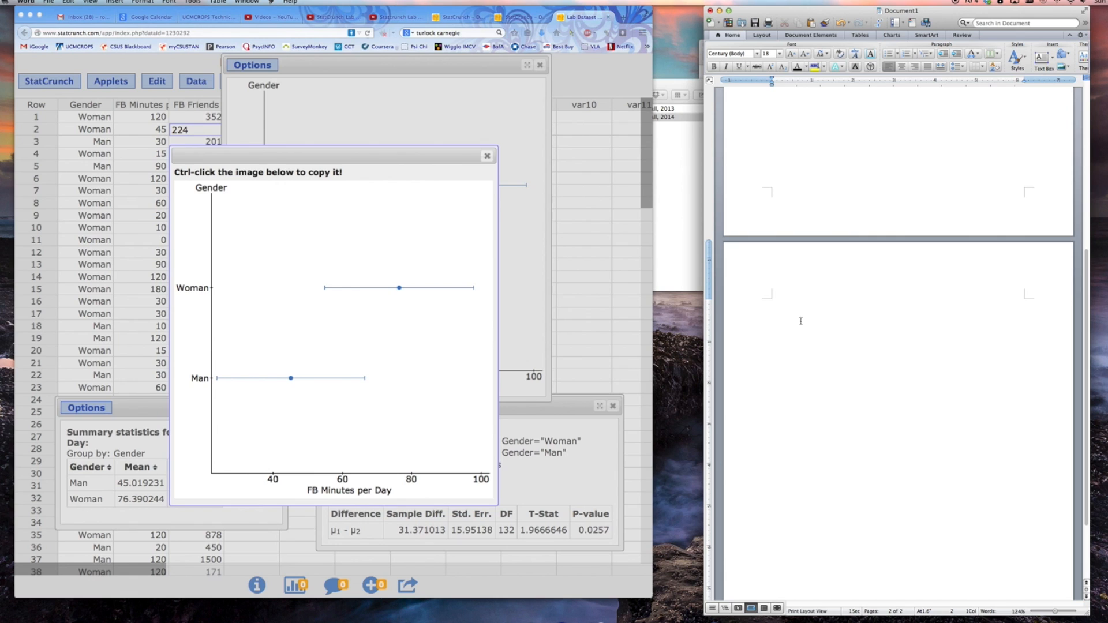
scroll(817, 324, down, 3)
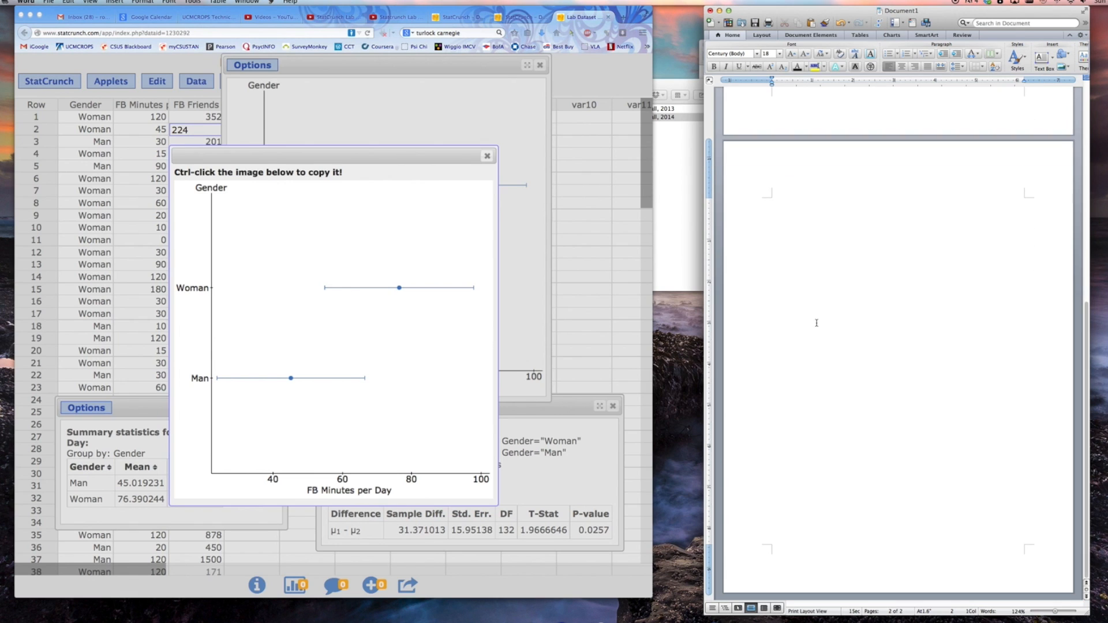
right_click(806, 237)
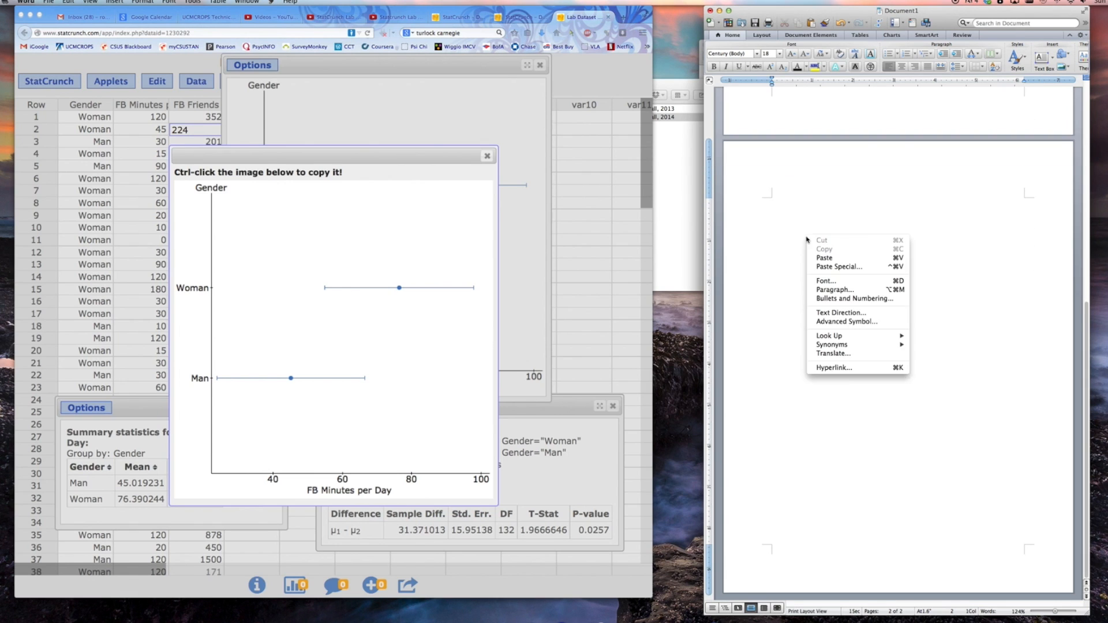
click(829, 258)
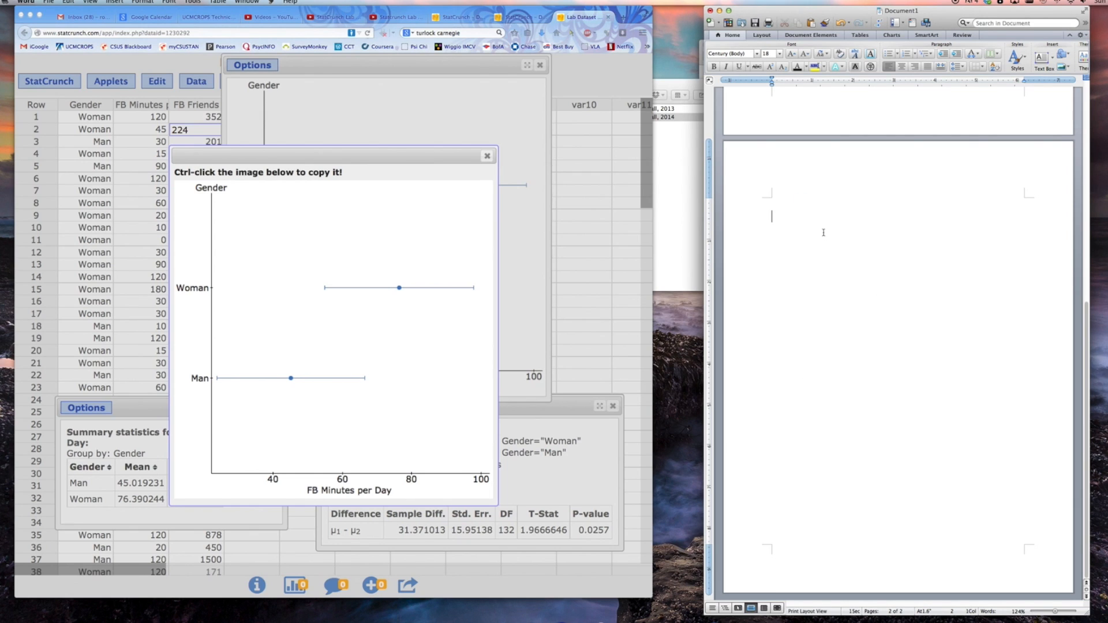
right_click(804, 223)
click(827, 252)
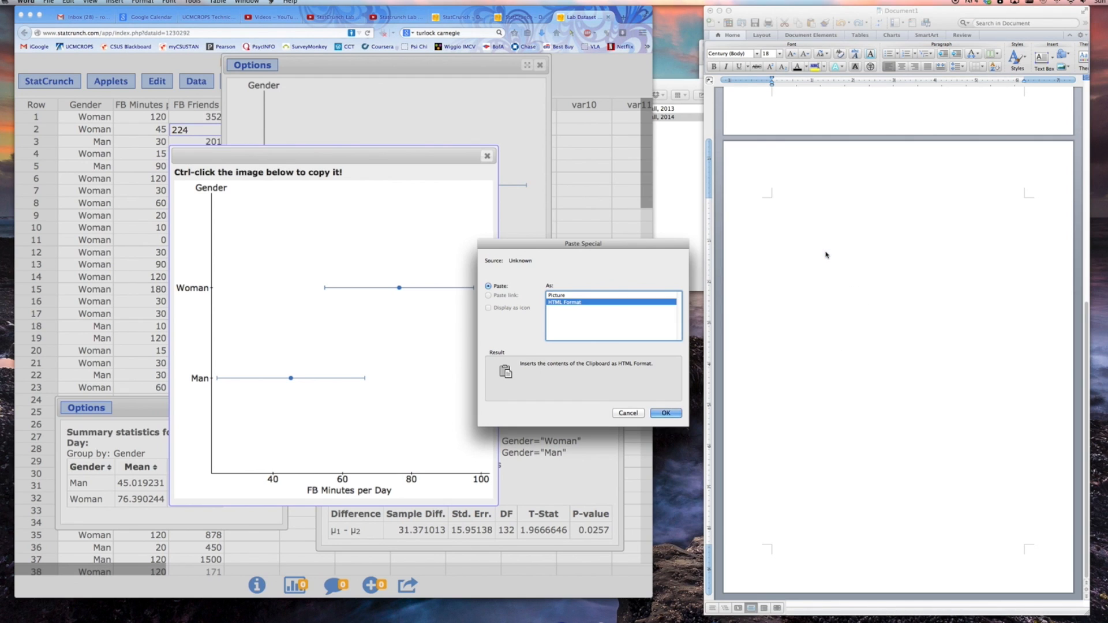
click(556, 295)
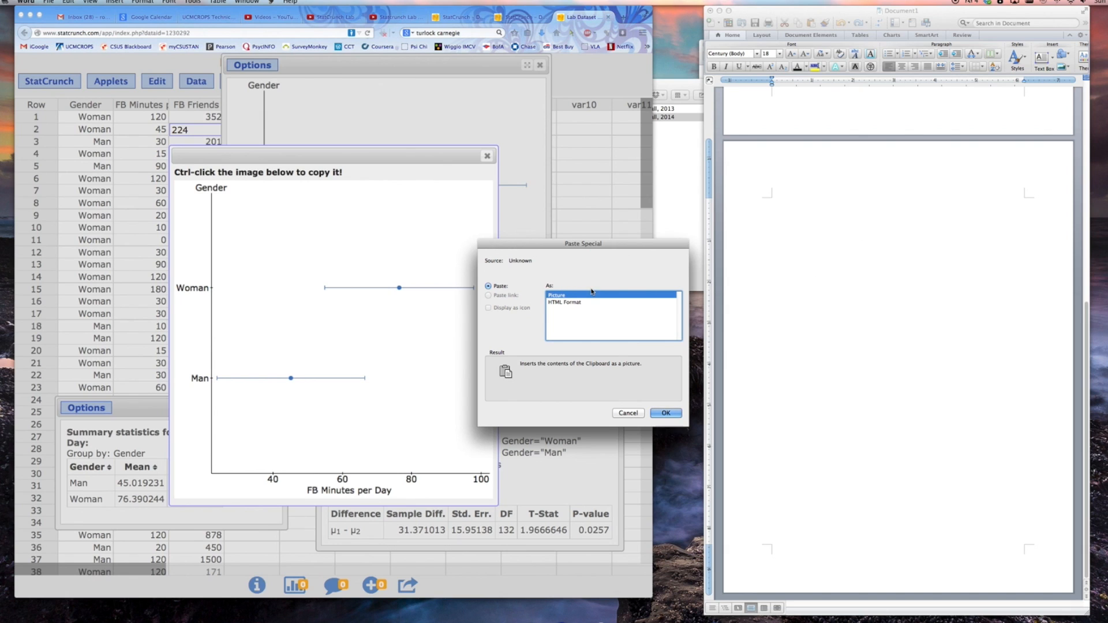
click(667, 414)
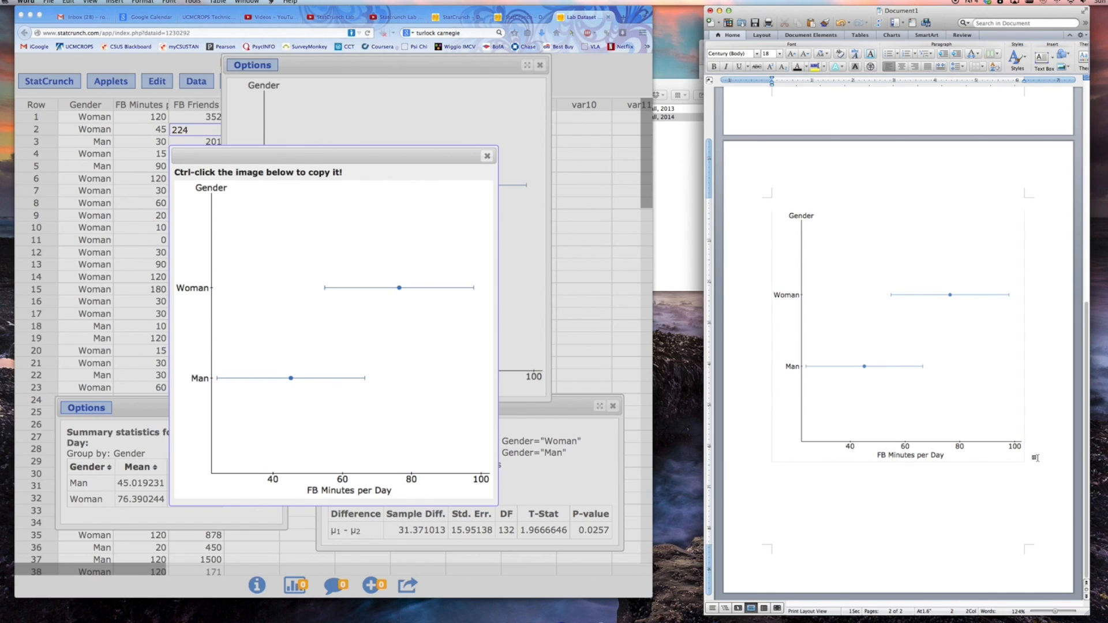
Add the caption "Figure 1. Number of minutes spent on Facebook per day between women and men." below the plot, with "Figure 1." italicized.
key(Return)
key(super+i)
text(Figure 1.)
key(super+i)
text(Number of minute)
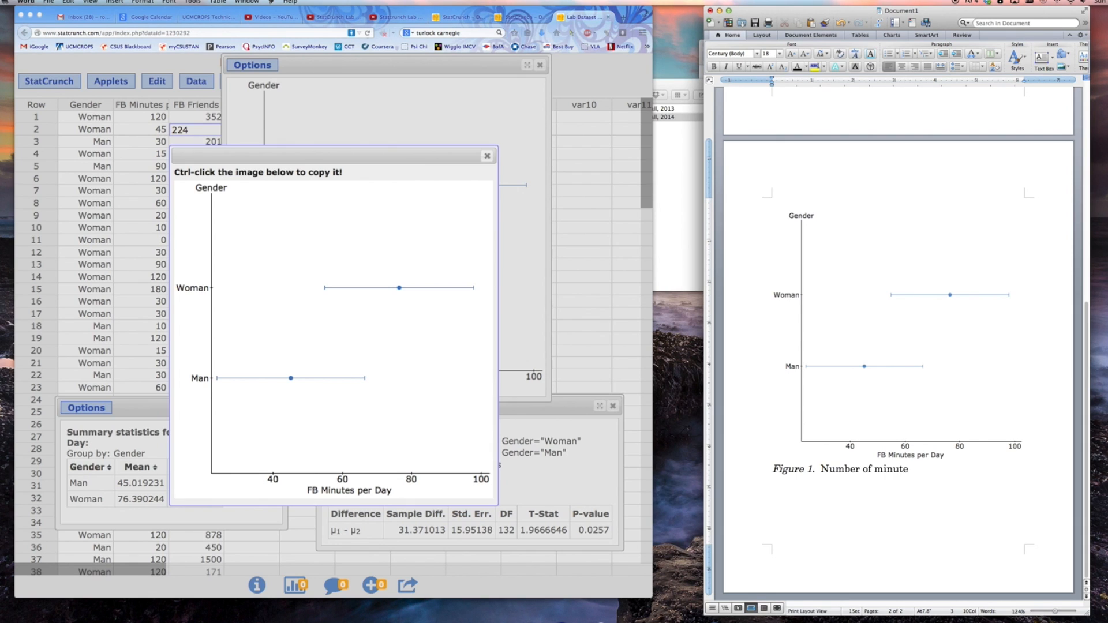
text(s spent on Facebook per day between)
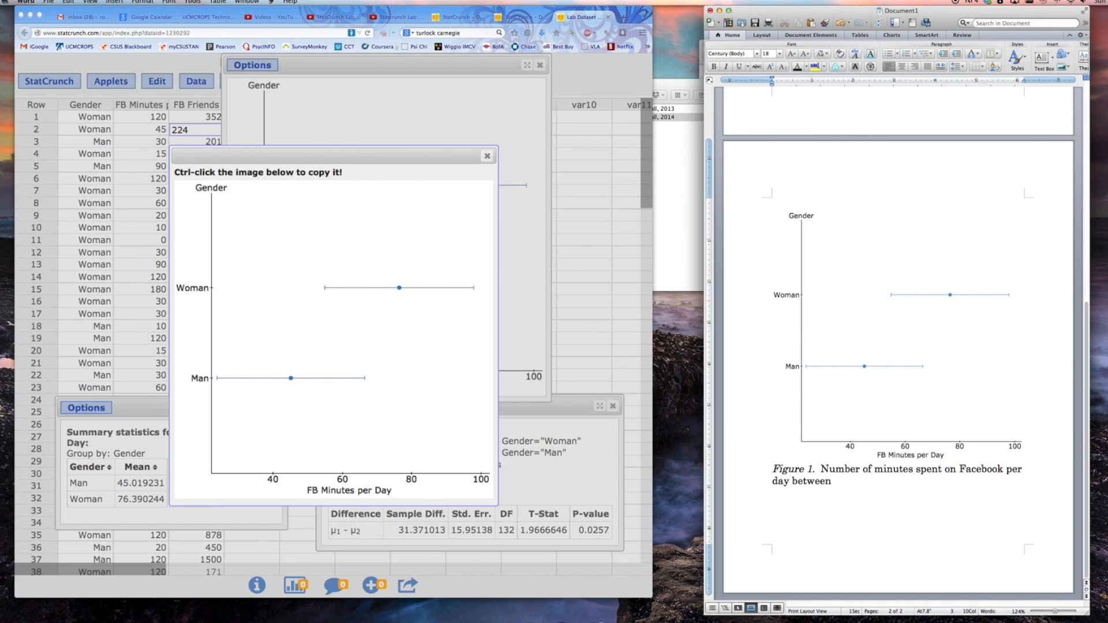
text( women and men.)
drag(916, 481, 820, 468)
click(848, 408)
click(1019, 389)
Insert the reference "(Figure 1)" after "p = .03" in the finding sentence, before the period.
scroll(1040, 378, up, 10)
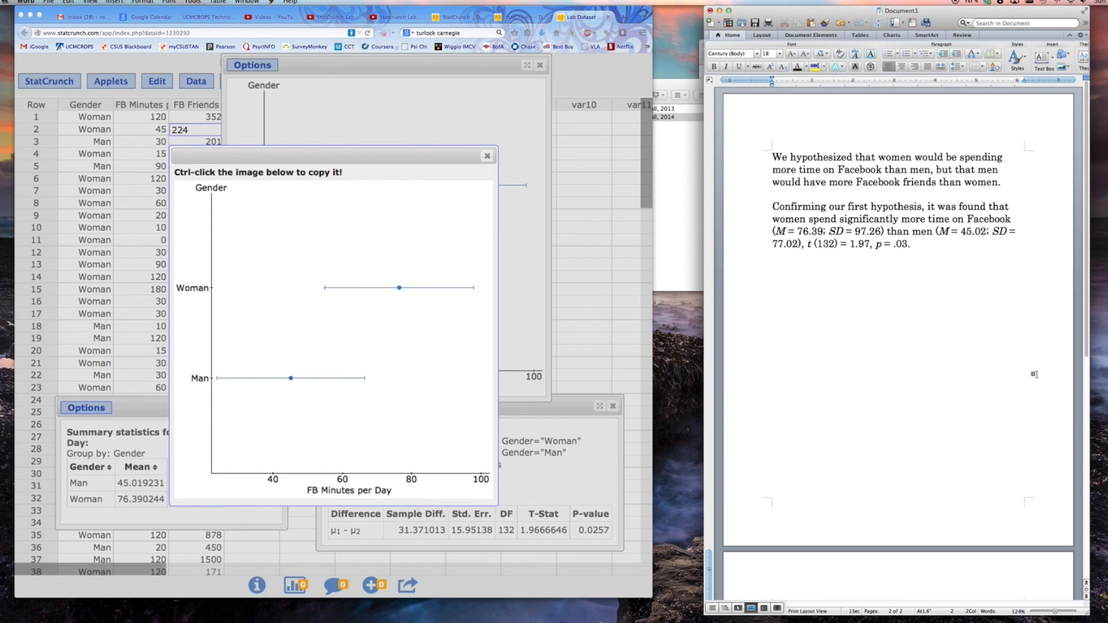
click(937, 245)
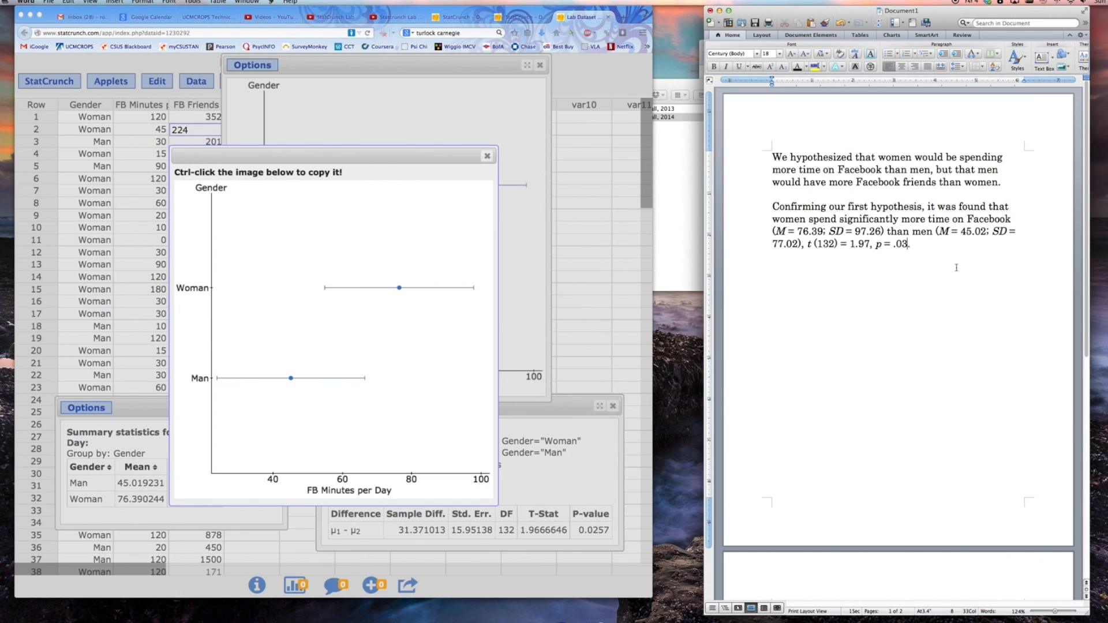
text((Figure 1))
drag(914, 244, 945, 243)
Check the Figure 1 reference against the caption, then review the hypothesis, finding paragraph and plot.
scroll(949, 282, down, 10)
drag(772, 469, 813, 470)
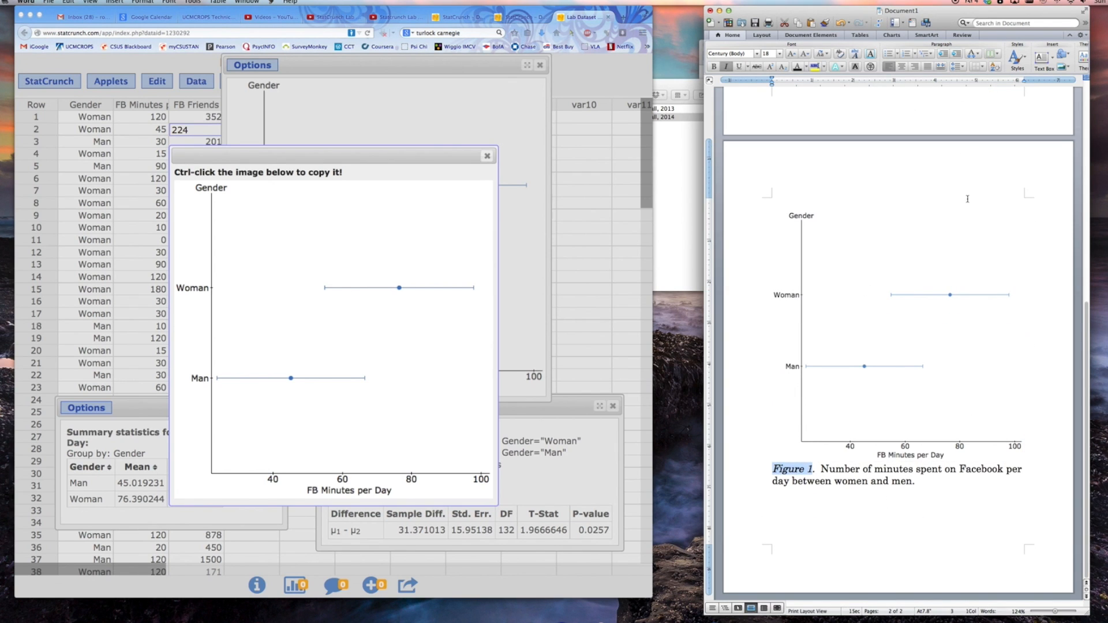
scroll(967, 198, up, 10)
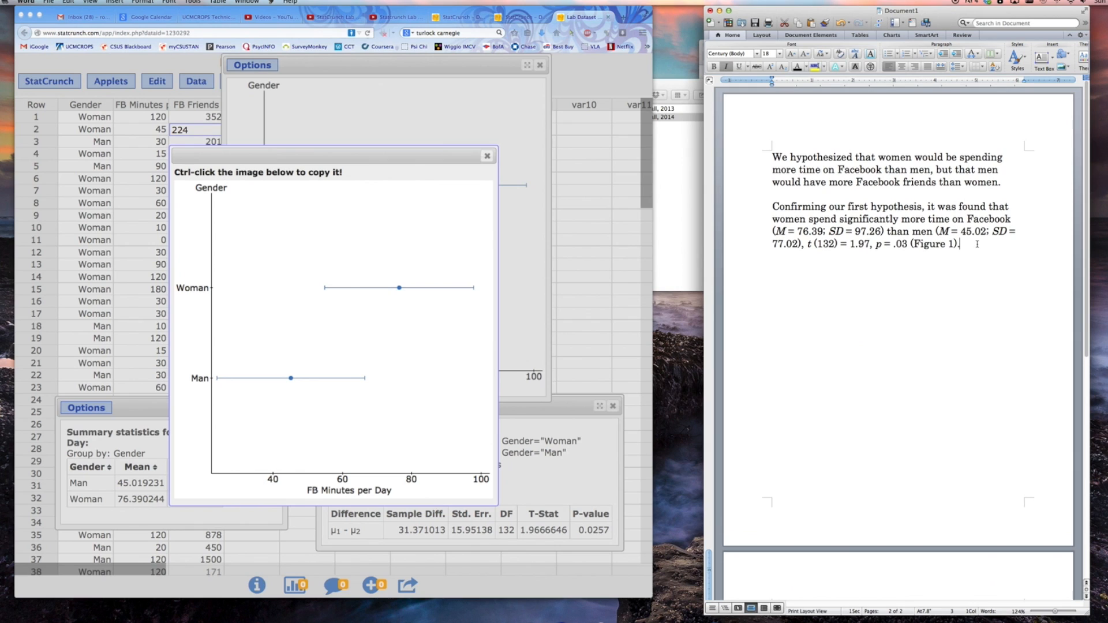
click(978, 244)
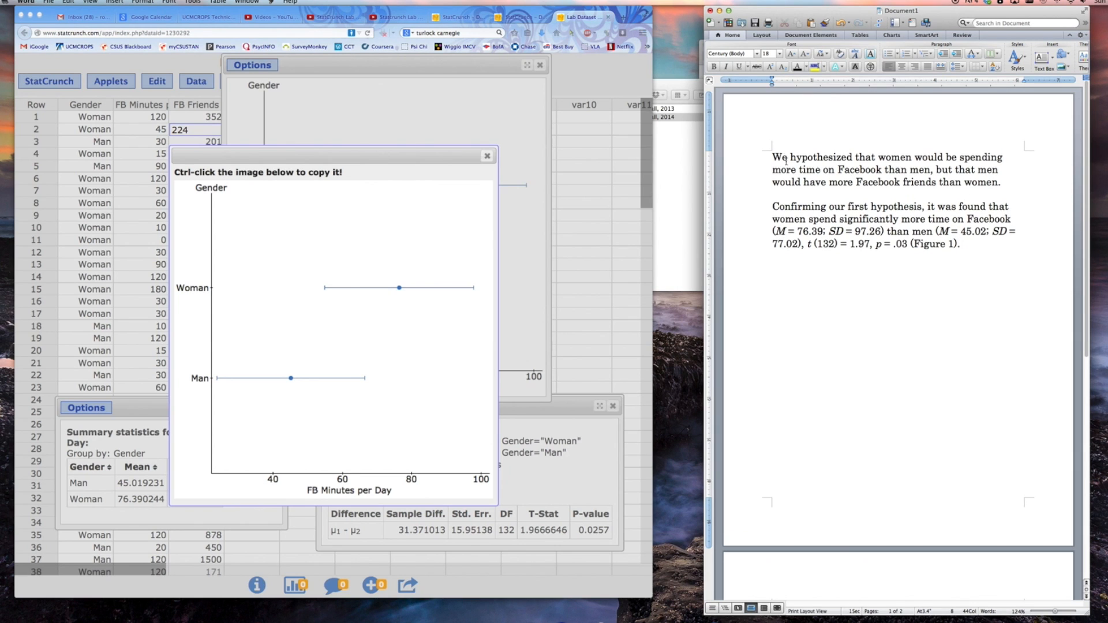
drag(785, 160, 846, 172)
drag(783, 209, 952, 245)
scroll(952, 245, down, 10)
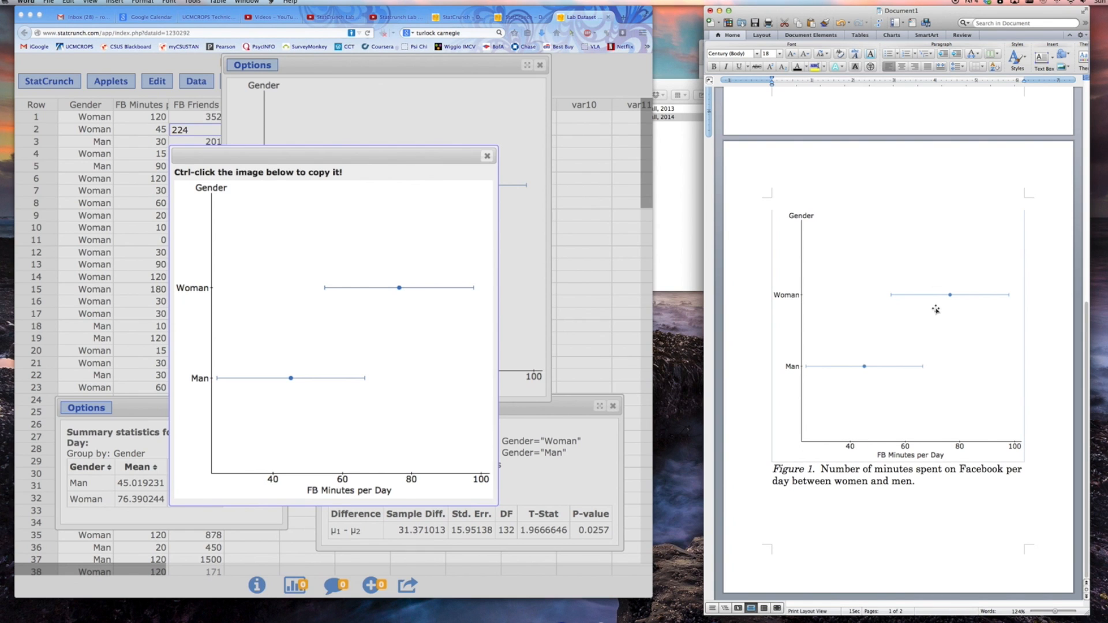
scroll(919, 292, up, 3)
scroll(919, 292, down, 2)
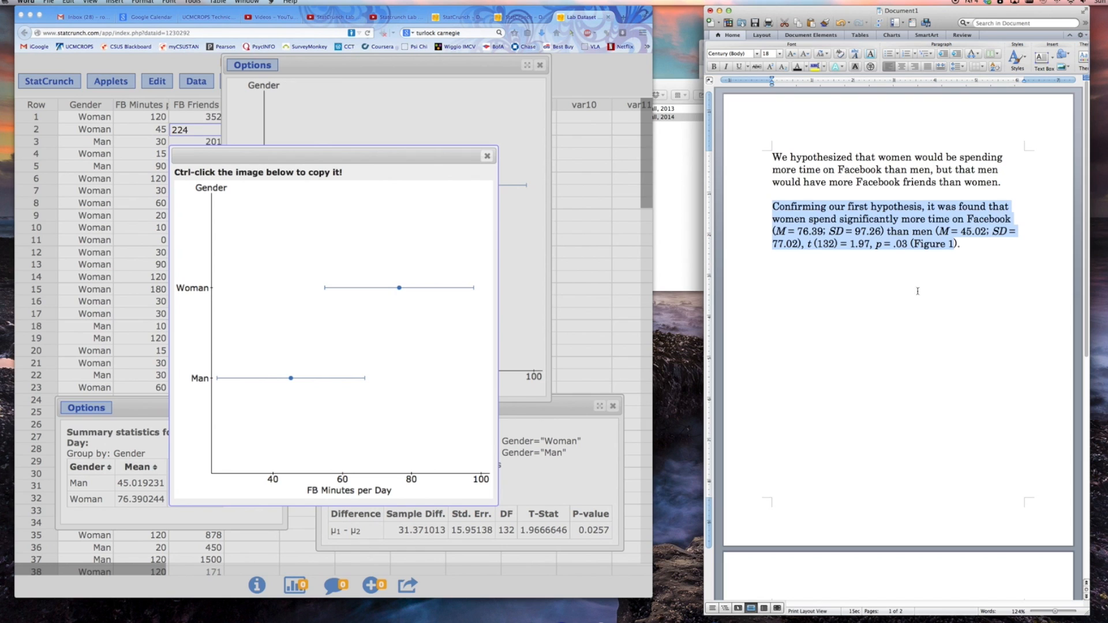
Start a new paragraph after the finding paragraph, leaving a blank line between them.
click(975, 244)
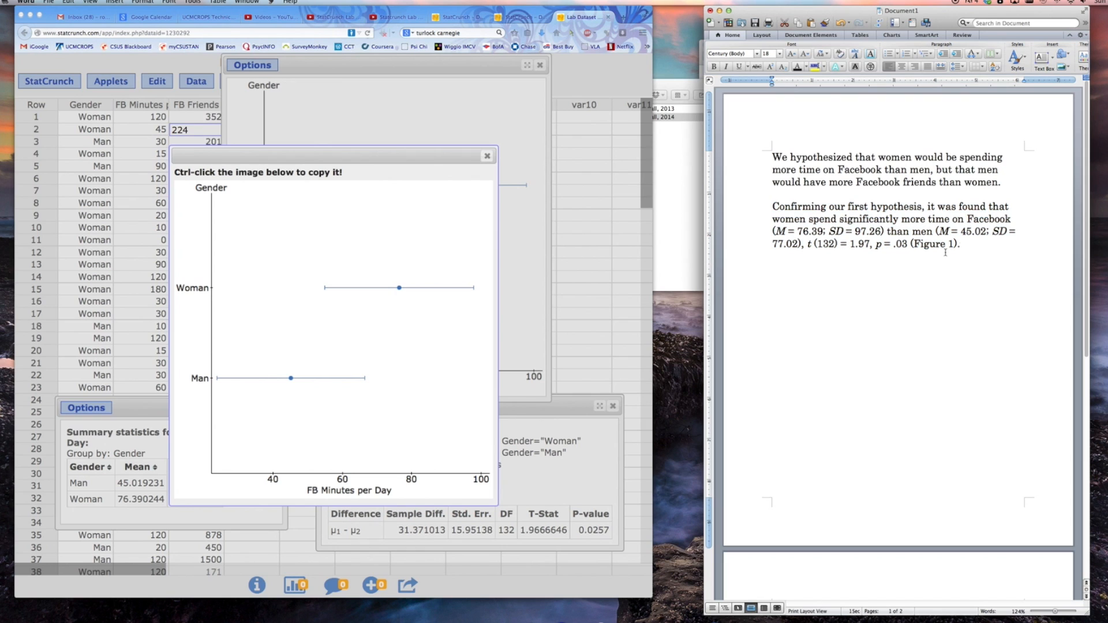
key(Return)
key(Return)
In StatCrunch, close the plot copy, means plot, hypothesis test and summary statistics windows to clear the data table.
click(488, 156)
click(538, 64)
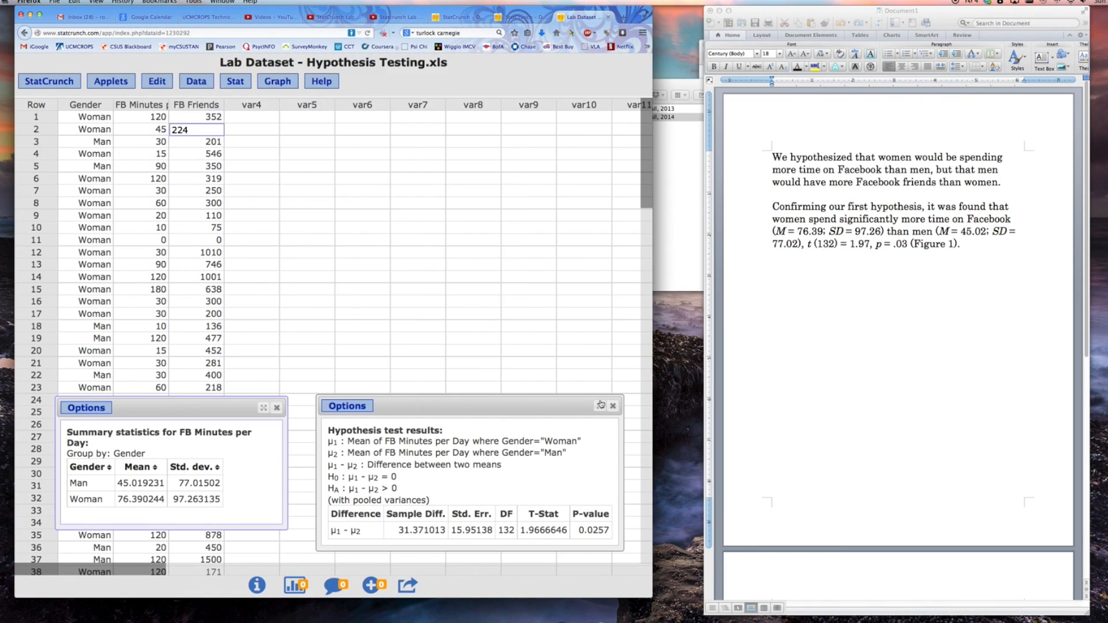
click(613, 406)
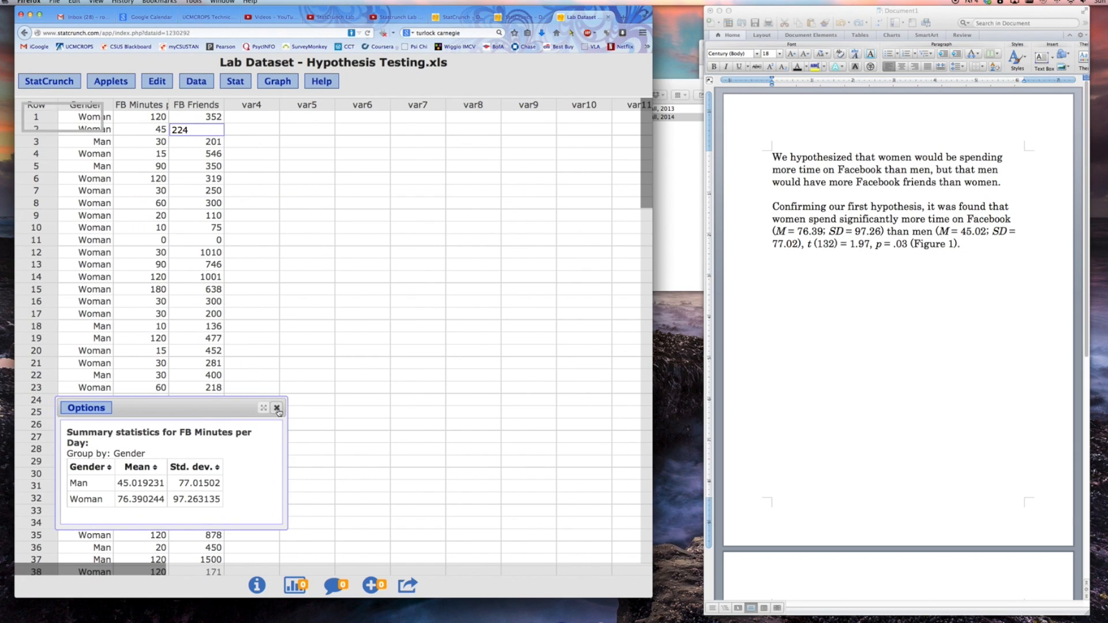
click(276, 408)
click(966, 170)
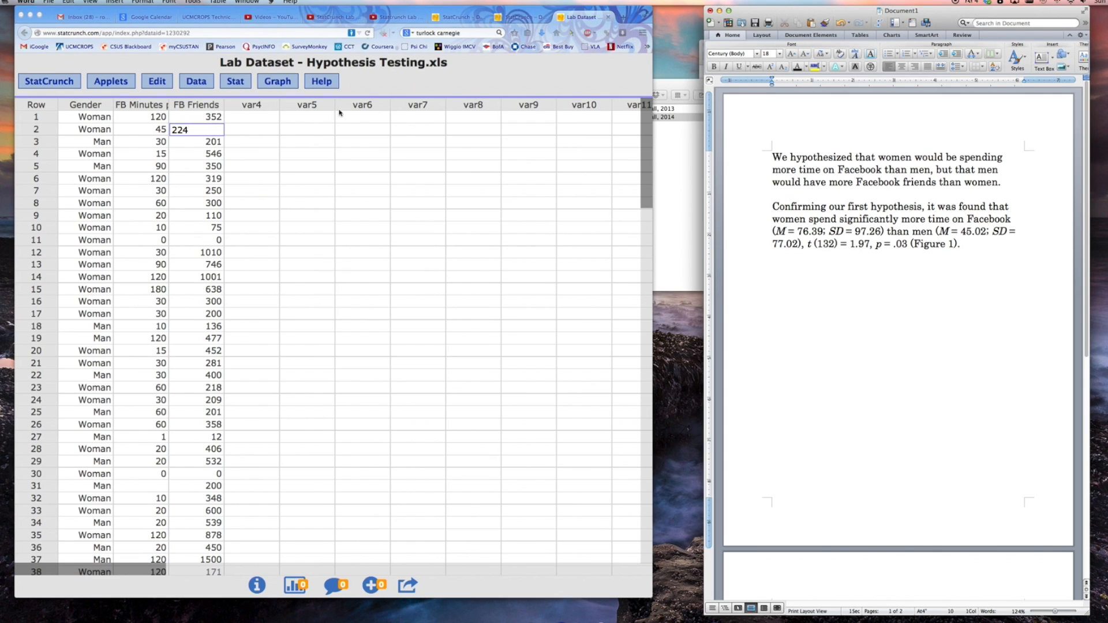
click(360, 86)
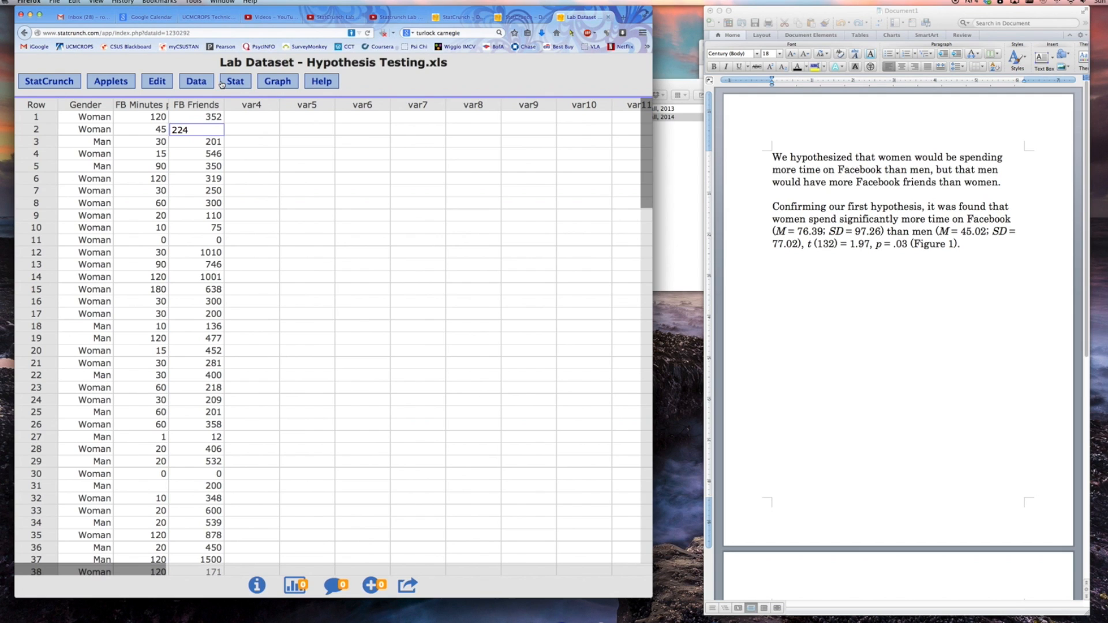
Start a two-sample T test with data, using FB Friends as the values for both samples.
click(245, 83)
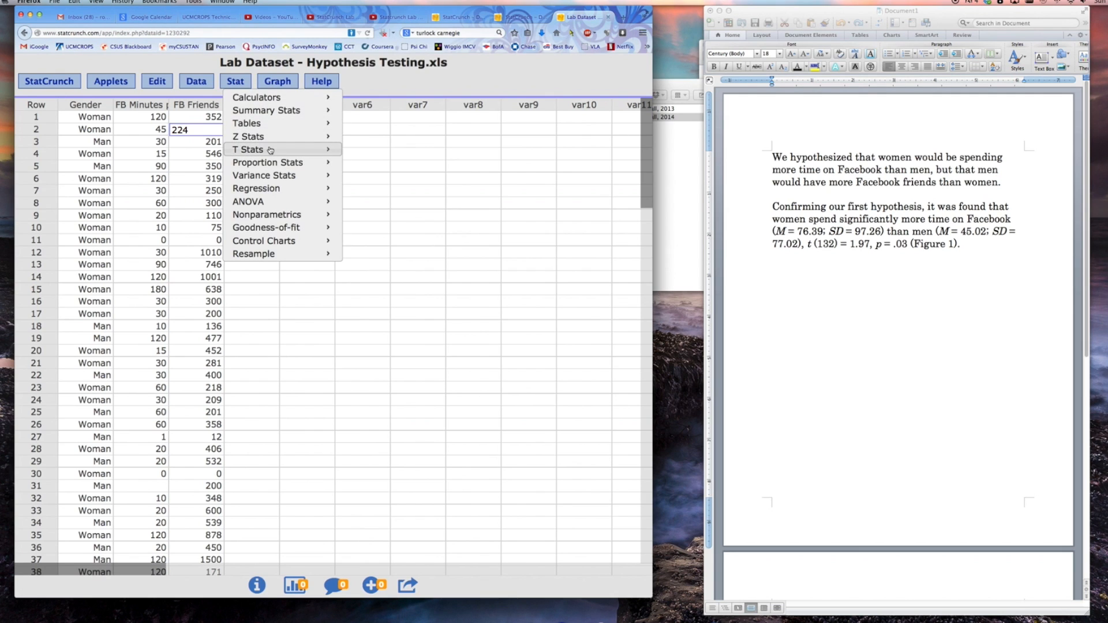
mouse_move(270, 150)
mouse_move(369, 163)
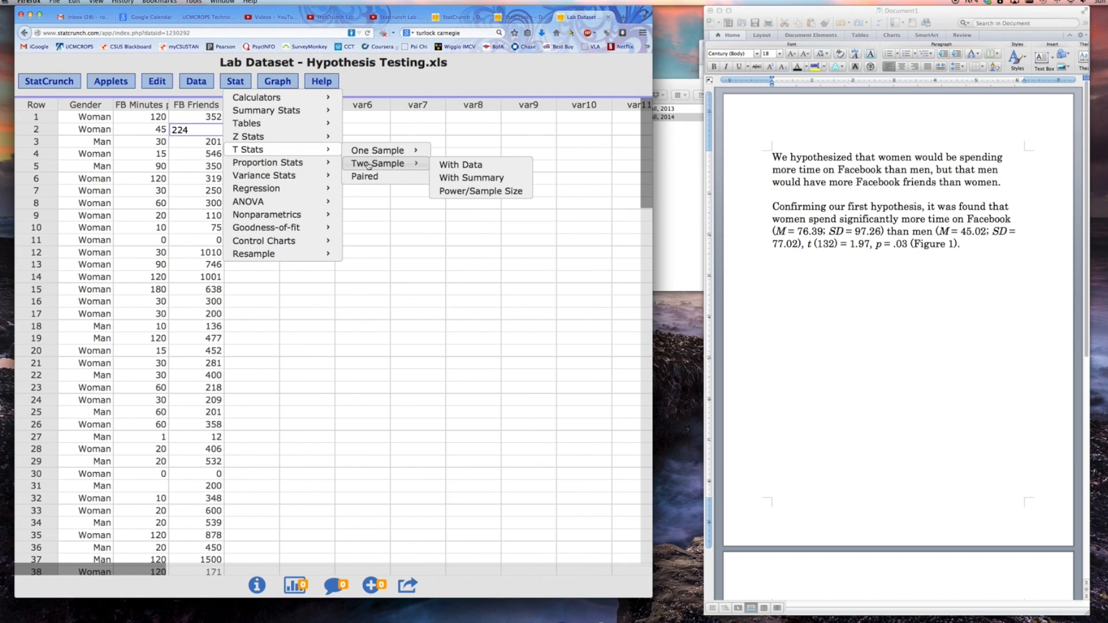
click(454, 167)
click(269, 191)
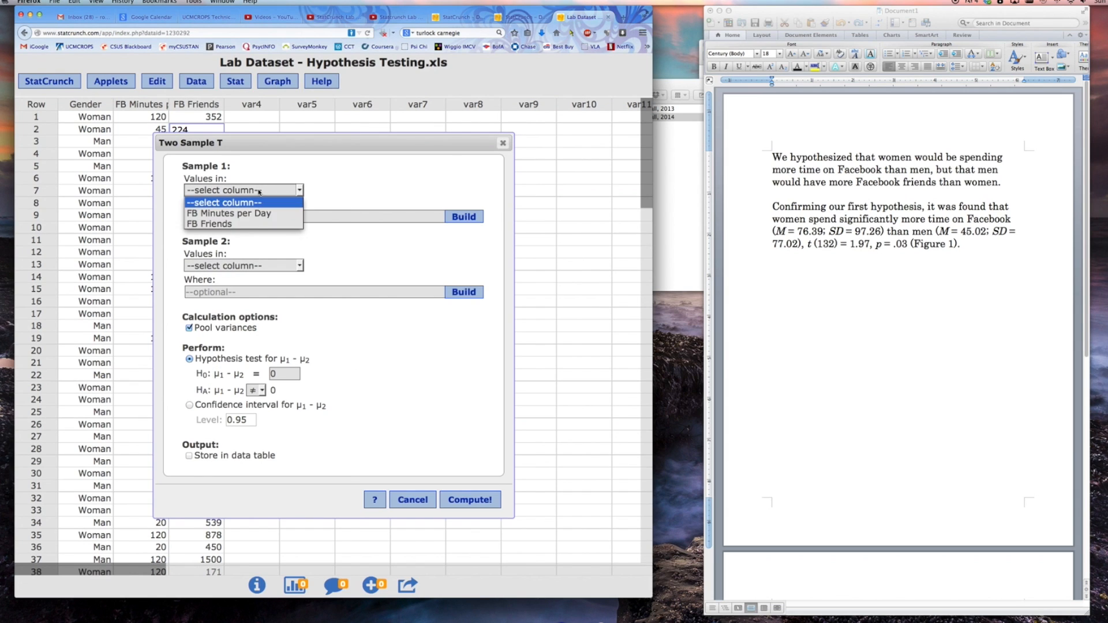
click(248, 219)
click(237, 266)
click(237, 298)
Build the Sample 1 condition Gender="Woman".
click(462, 219)
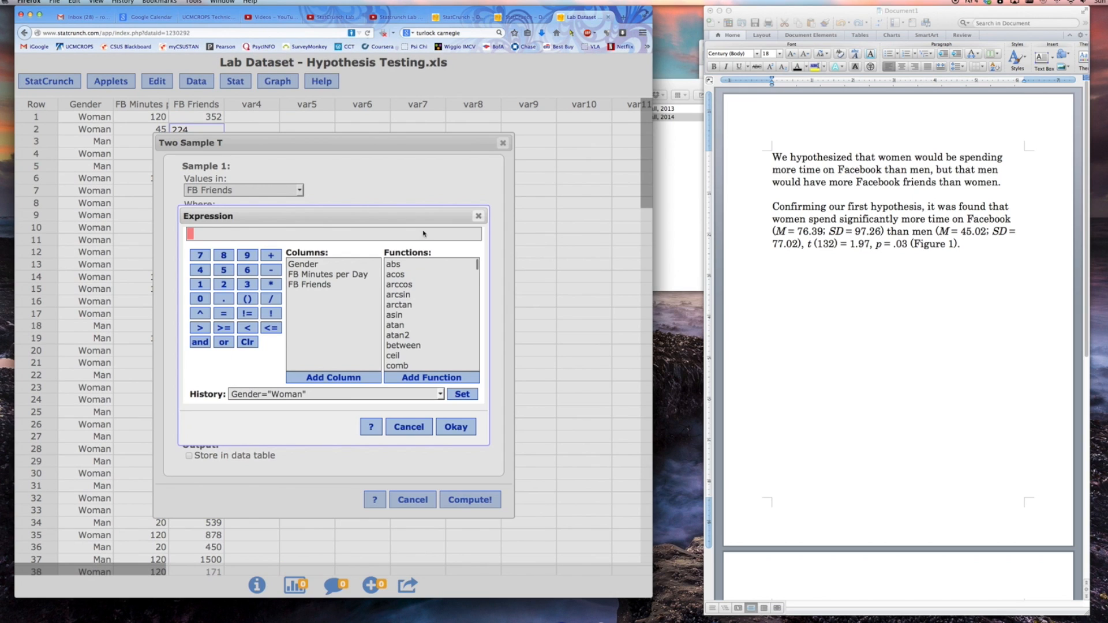
click(312, 265)
click(326, 378)
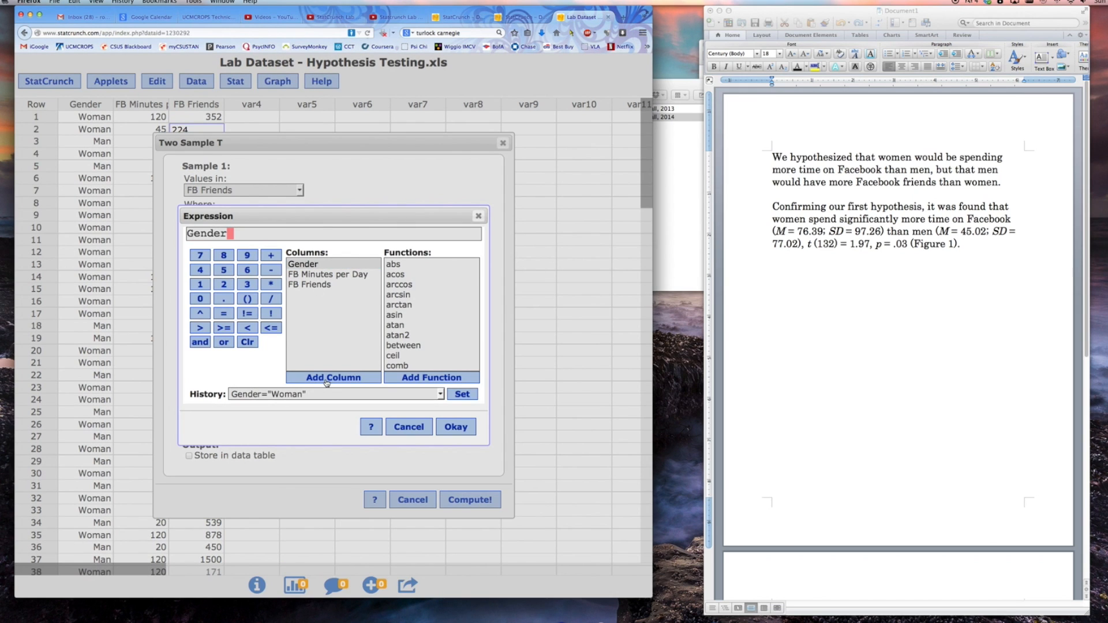
text(="Woman")
click(460, 427)
Build the Sample 2 condition Gender="Man".
click(474, 293)
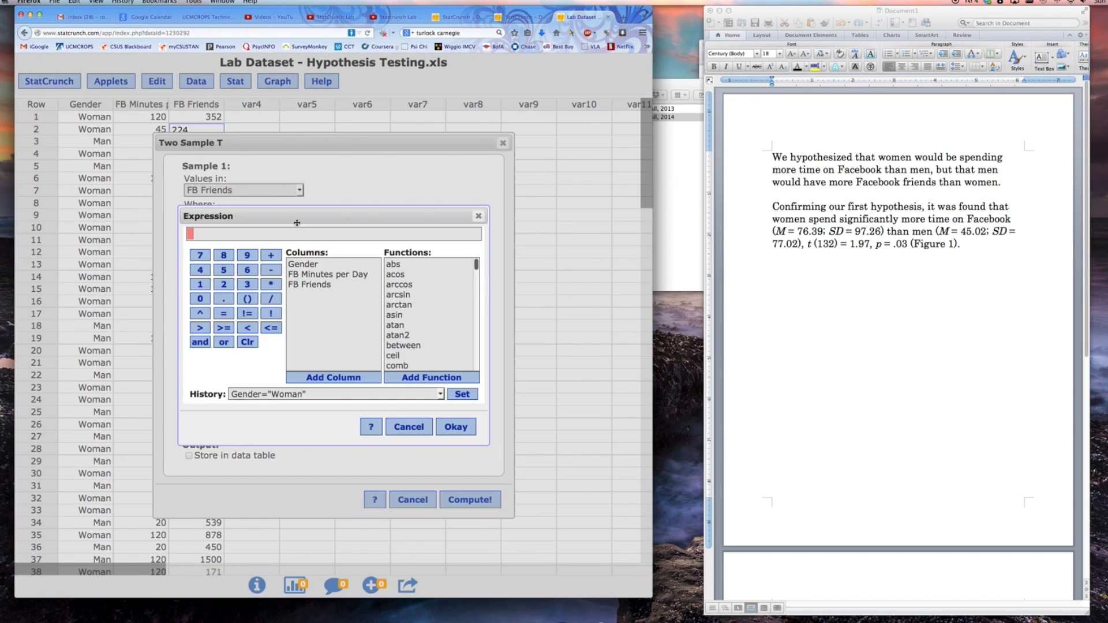
click(305, 266)
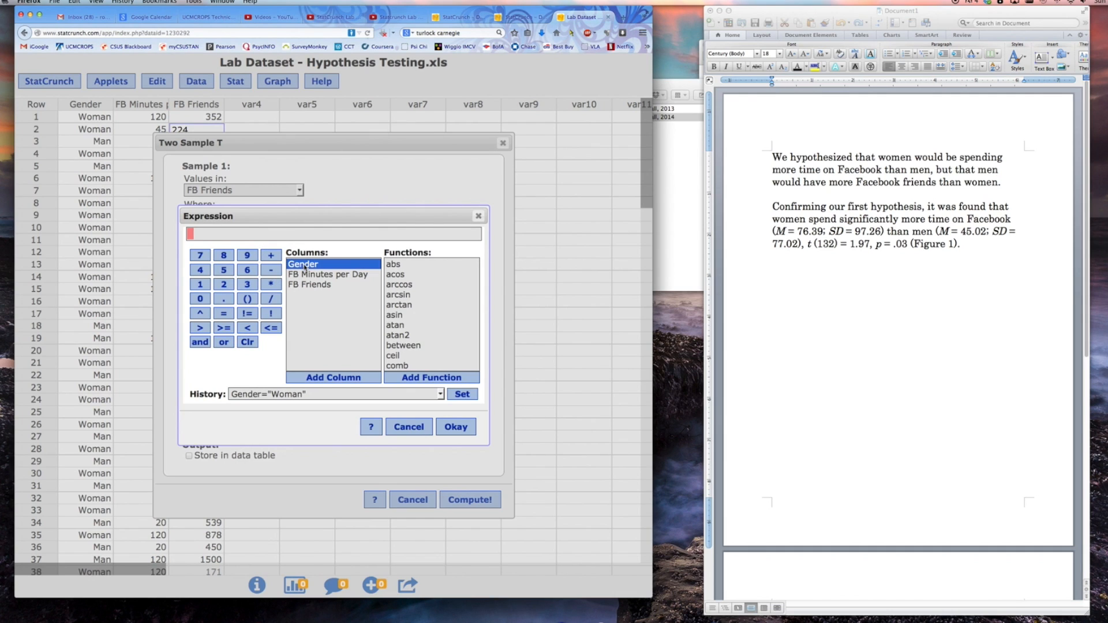
click(332, 378)
text(="Man)
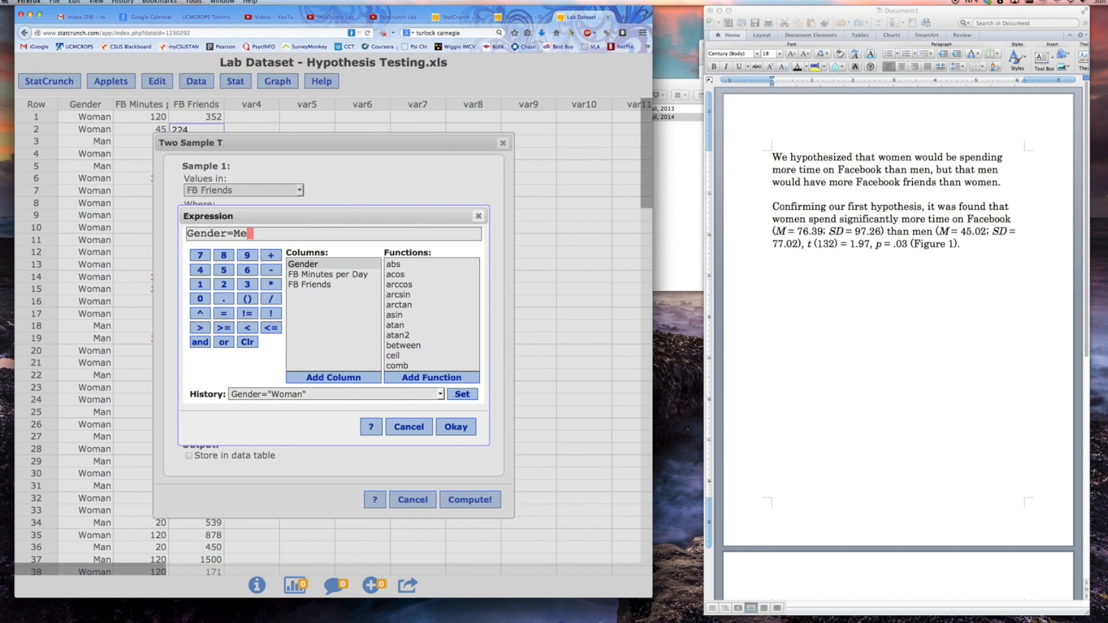
text(")
click(449, 430)
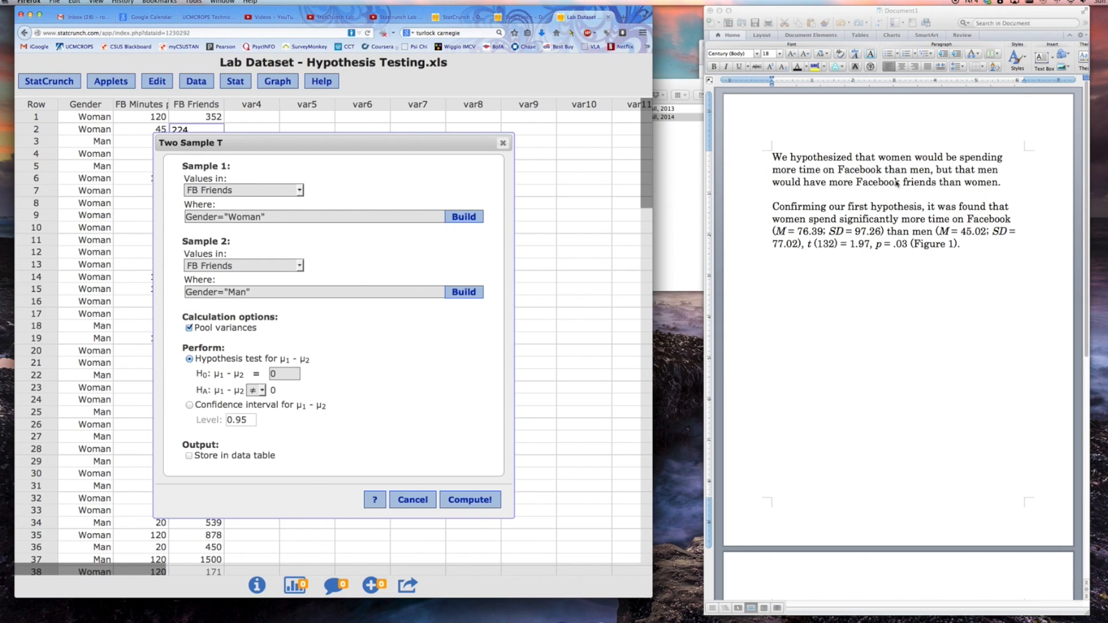
Set the alternative hypothesis to less than 0, compute the test, and move the results window clear of the data columns.
drag(229, 292, 247, 292)
drag(230, 216, 249, 217)
click(261, 392)
click(253, 413)
drag(244, 391, 212, 394)
click(288, 393)
click(465, 501)
drag(445, 206, 521, 116)
Compare the test's P-value with the Facebook friends hypothesis in the Word document.
drag(575, 248, 604, 252)
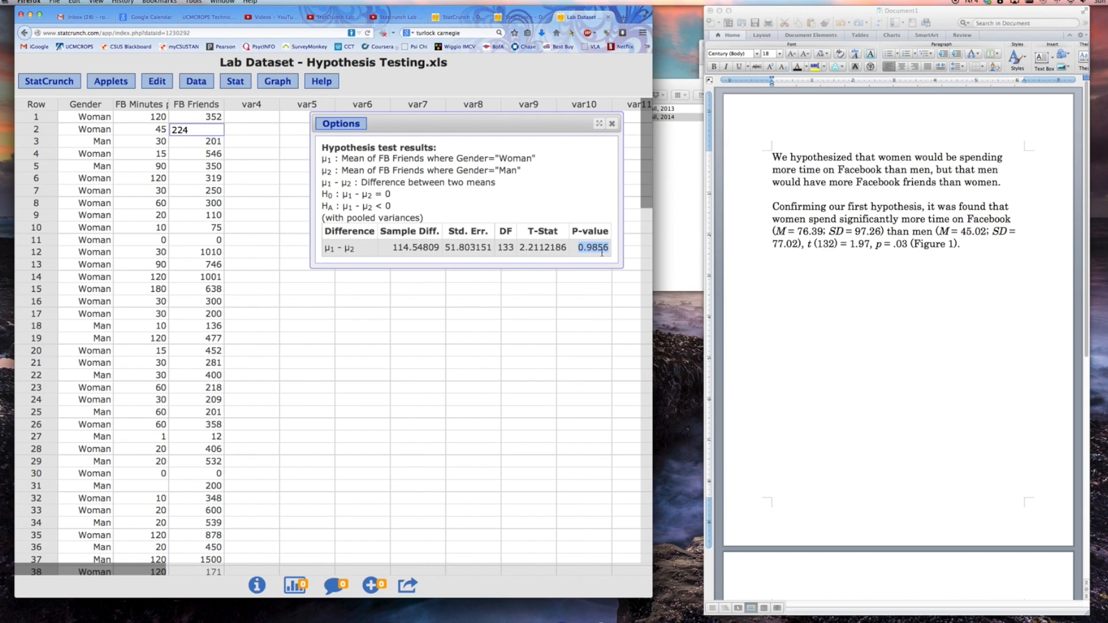
click(598, 249)
drag(598, 248, 577, 248)
click(1003, 183)
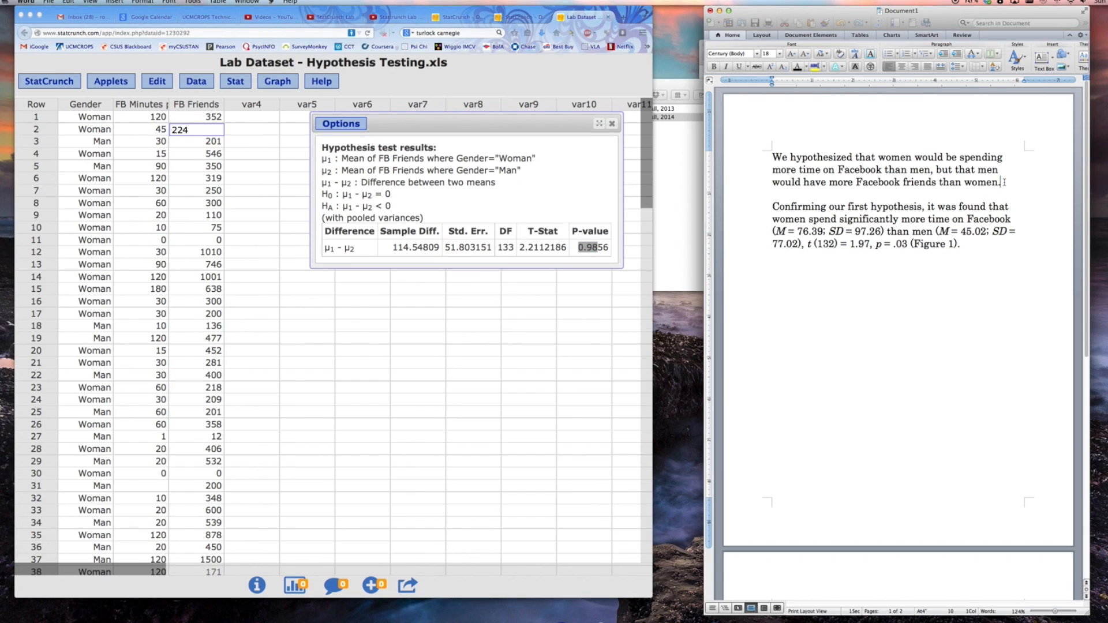
drag(1003, 183, 772, 183)
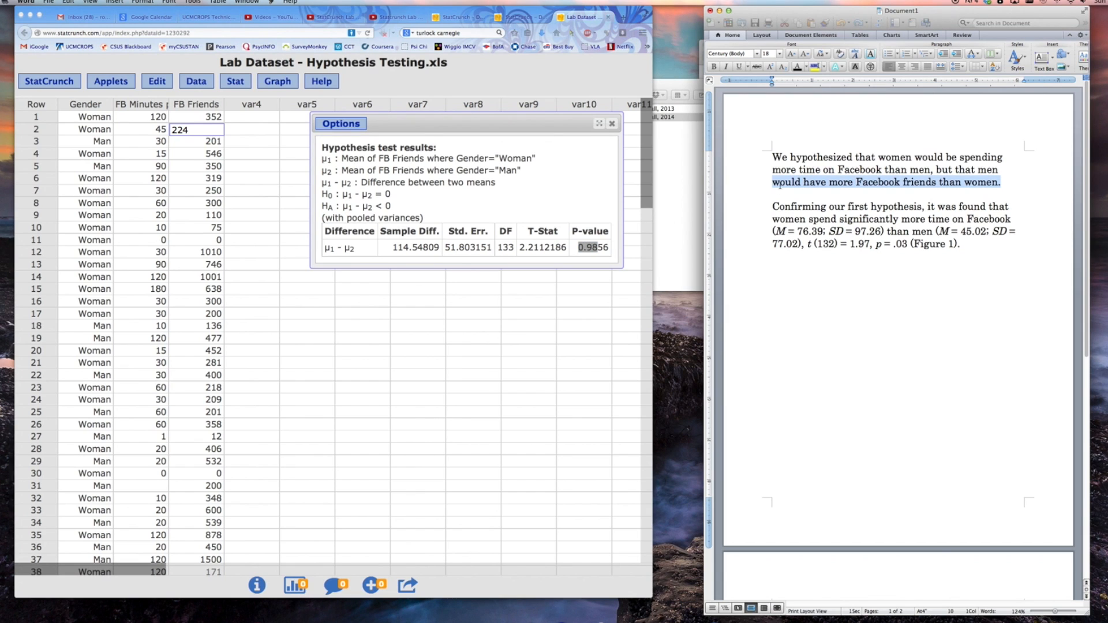
click(576, 257)
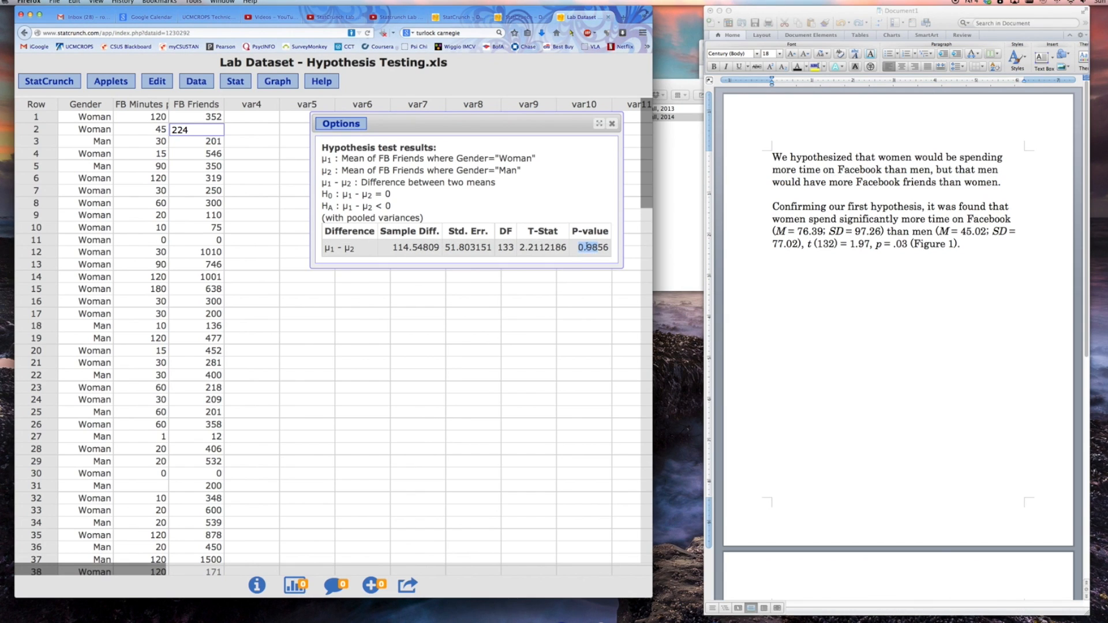
drag(598, 247, 585, 247)
Move the test results lower over the data table and set up column summary statistics for FB Friends grouped by Gender.
drag(478, 126, 278, 386)
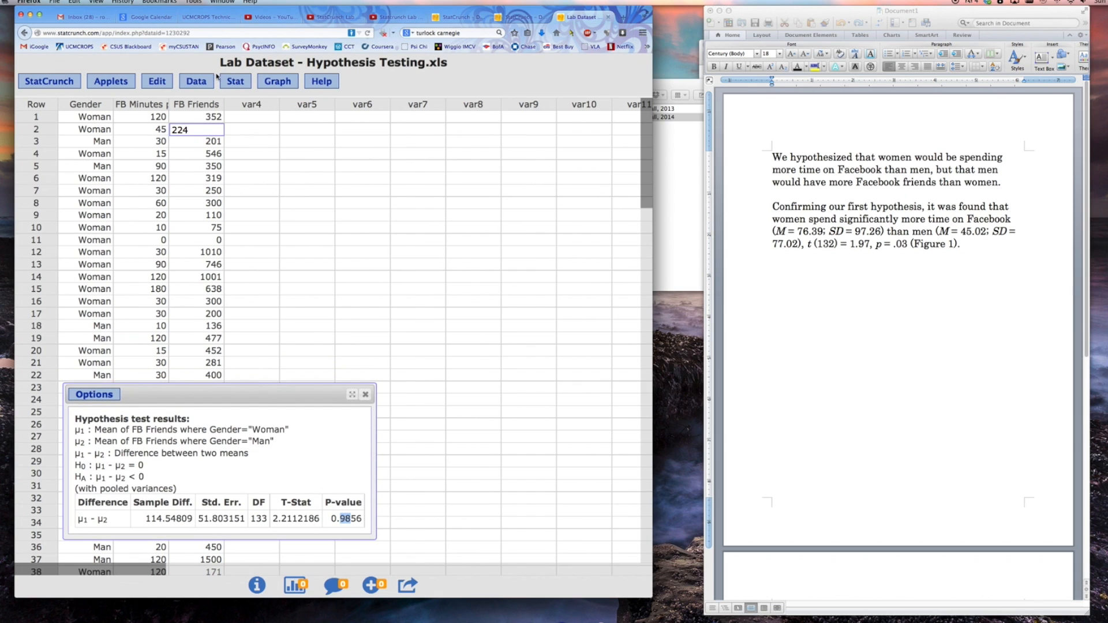
click(237, 81)
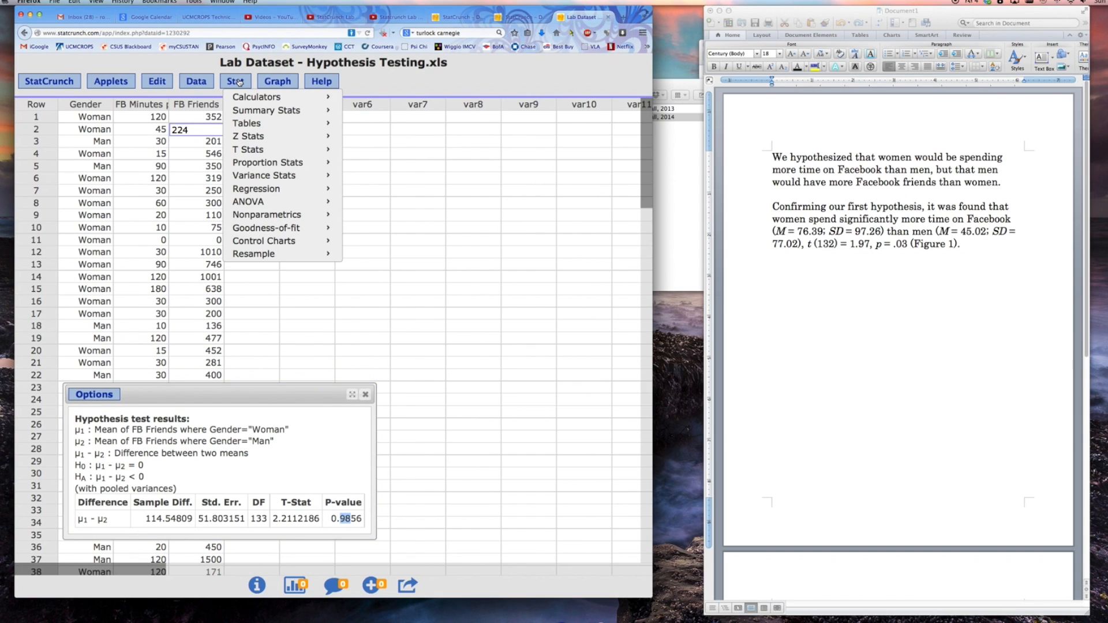
mouse_move(266, 110)
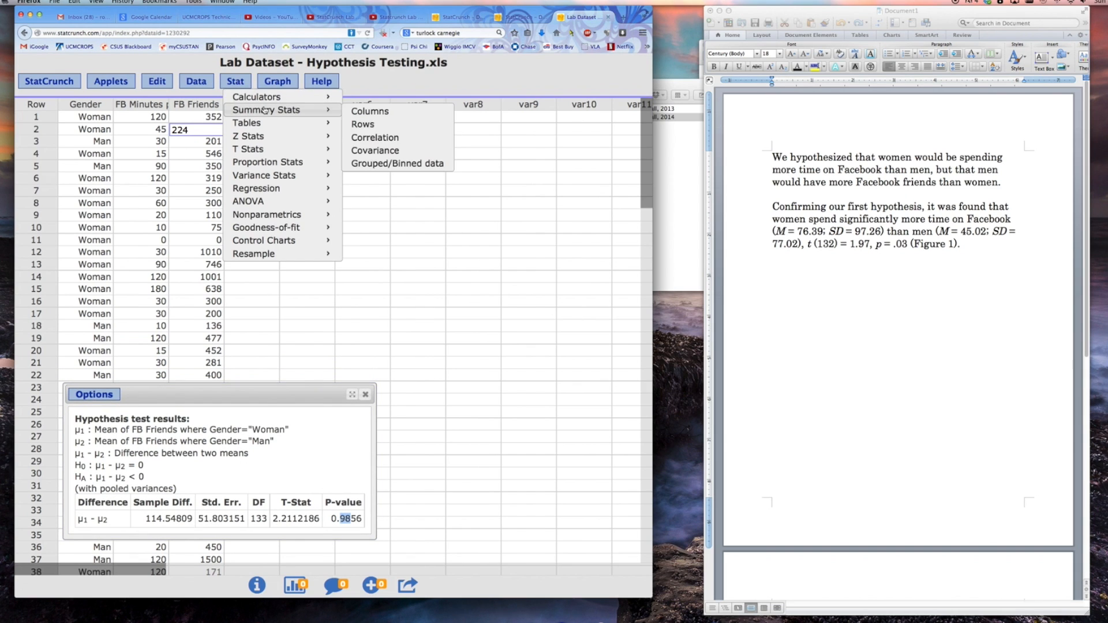
click(382, 112)
click(214, 187)
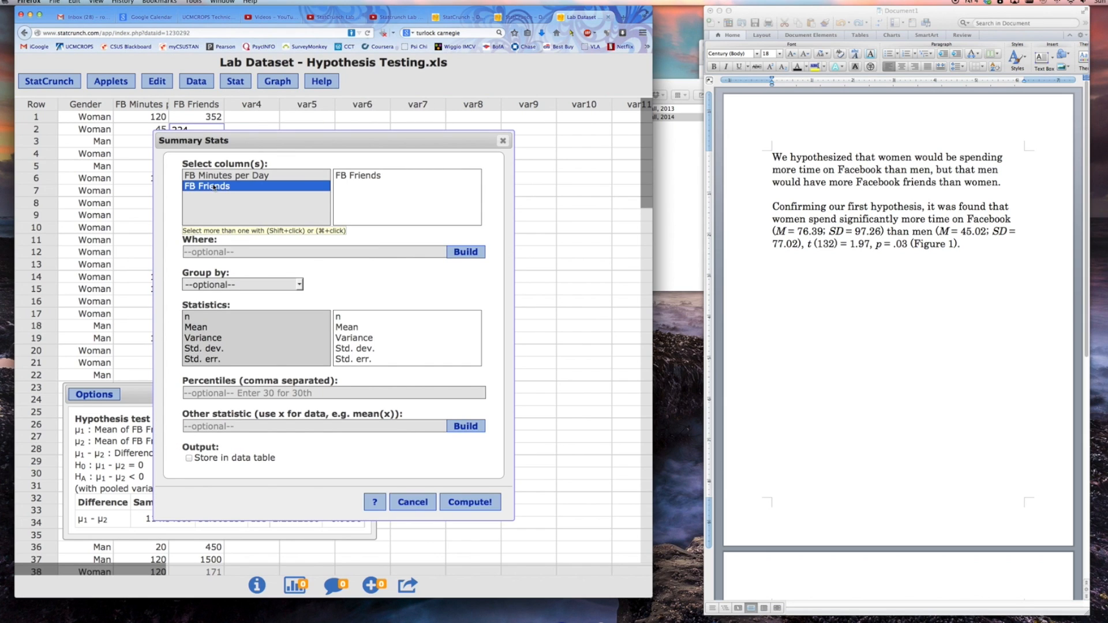
click(228, 285)
click(226, 295)
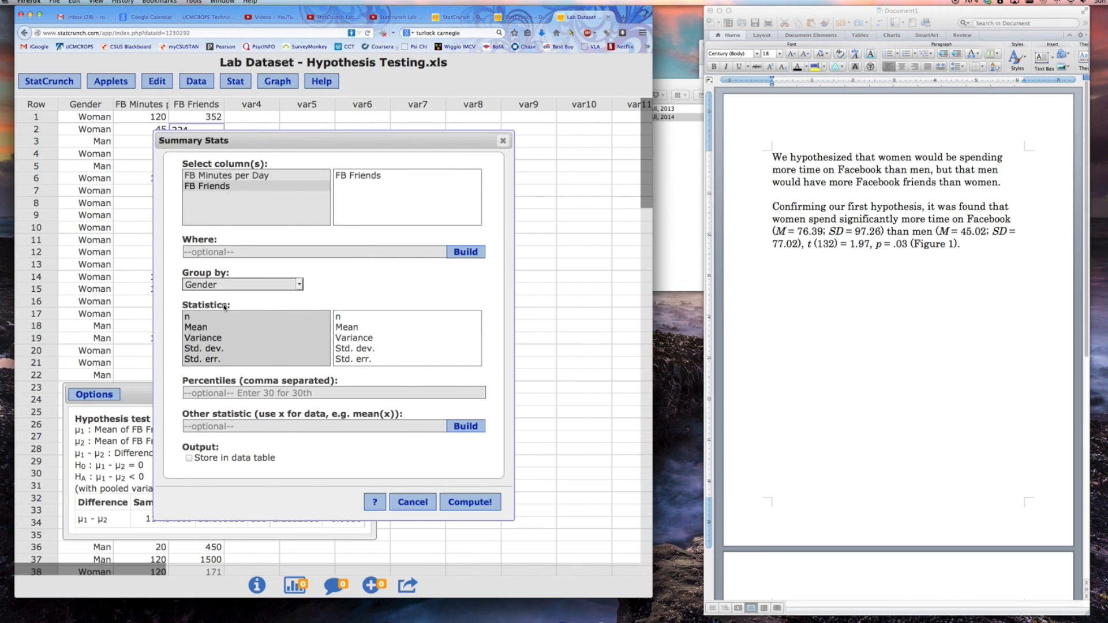
Limit the statistics to Mean and Std. dev., compute them, and place the summary window beside the test results.
click(198, 327)
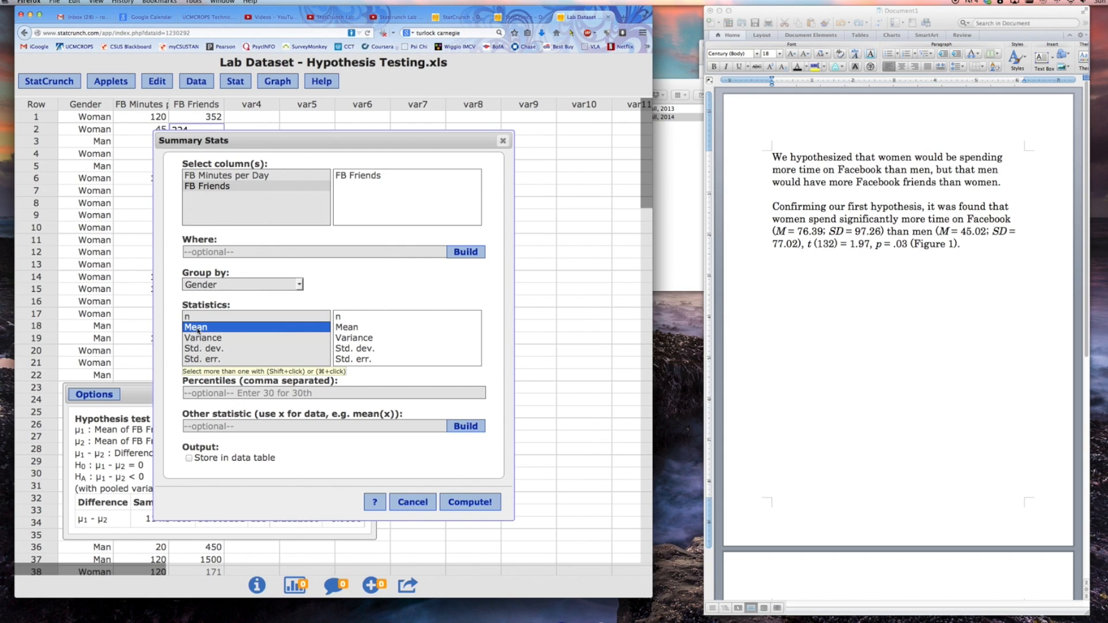
super+click(211, 349)
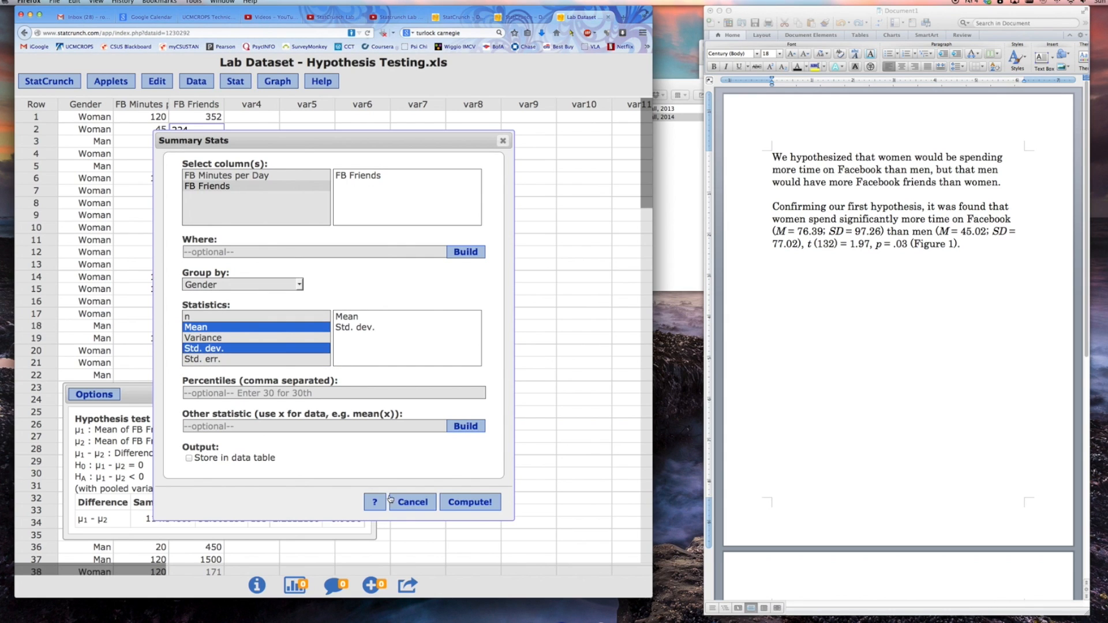
click(465, 506)
drag(426, 225, 473, 396)
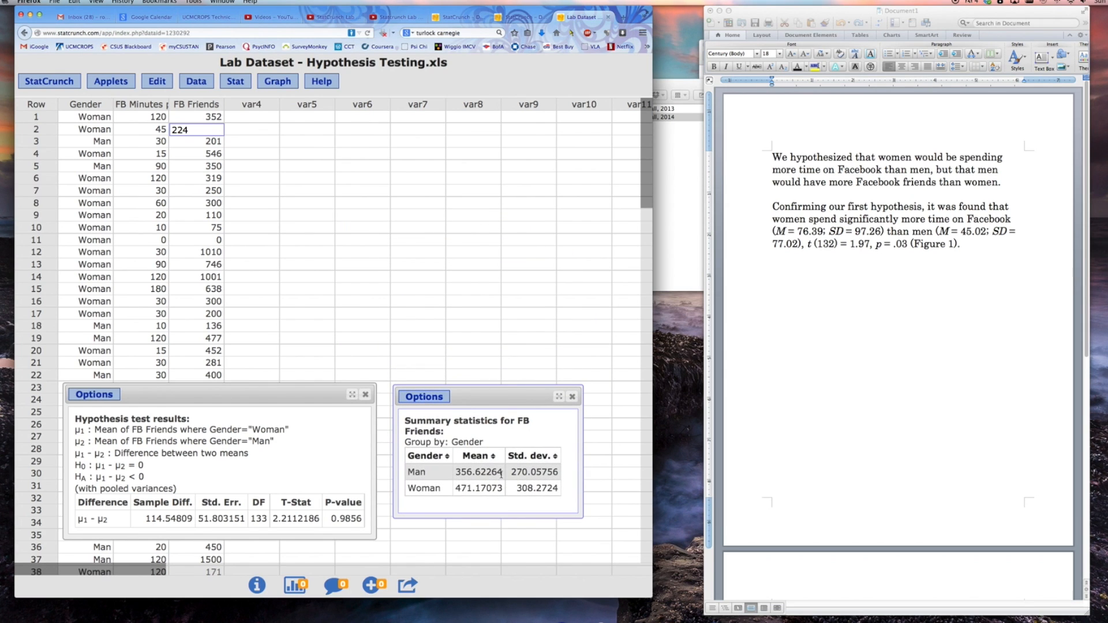
Examine the group means and P-value for FB Friends, then reread the first hypothesis in the Word document.
drag(456, 488, 491, 471)
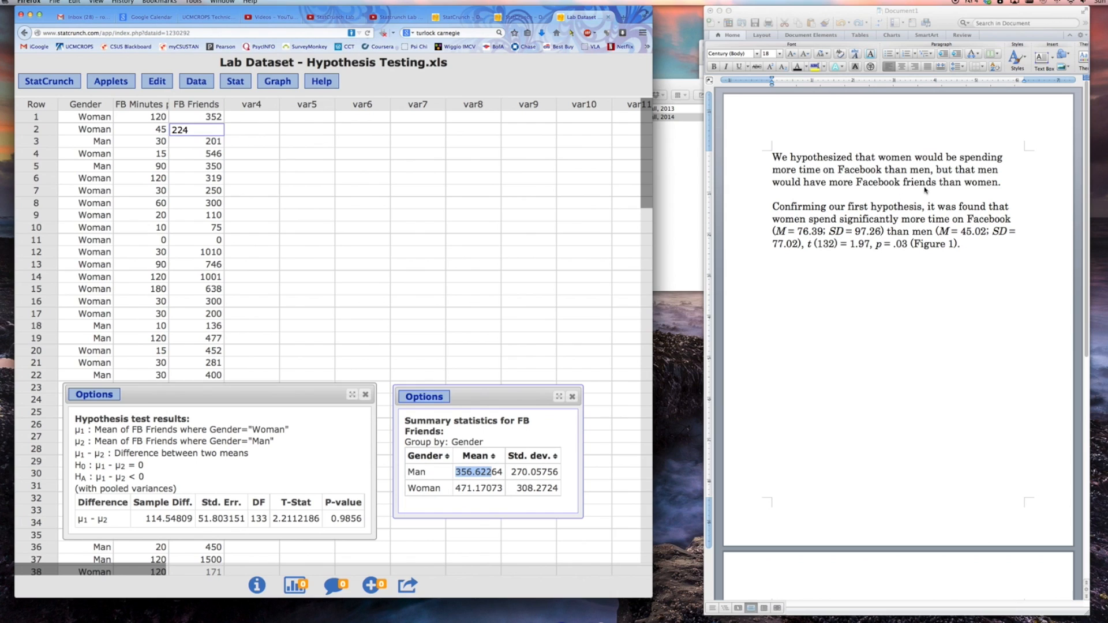
drag(455, 488, 485, 474)
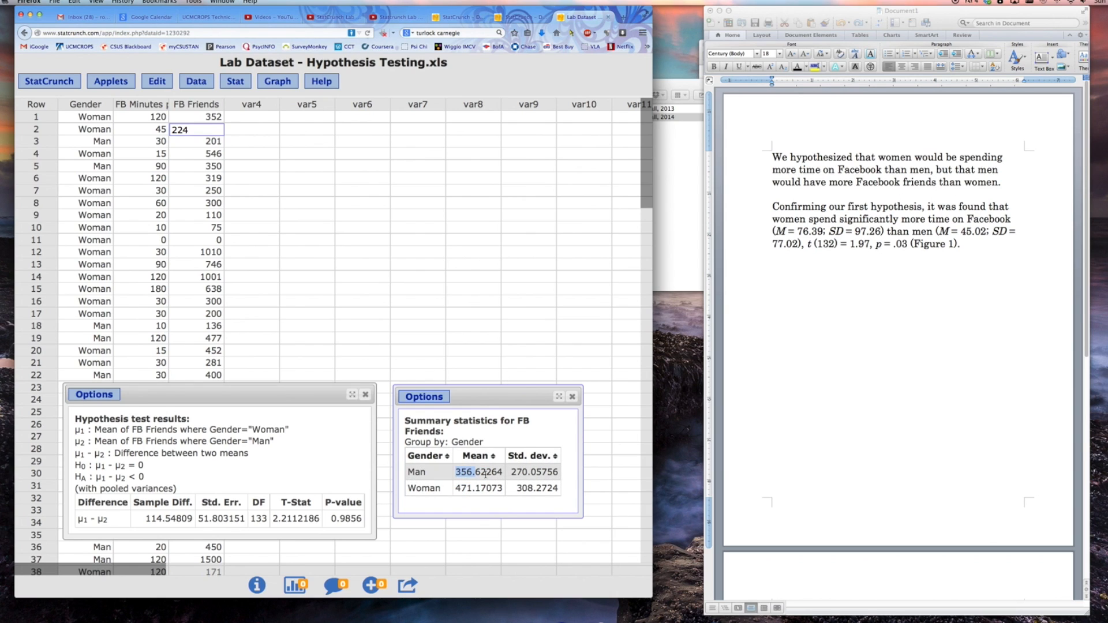
drag(330, 518, 362, 518)
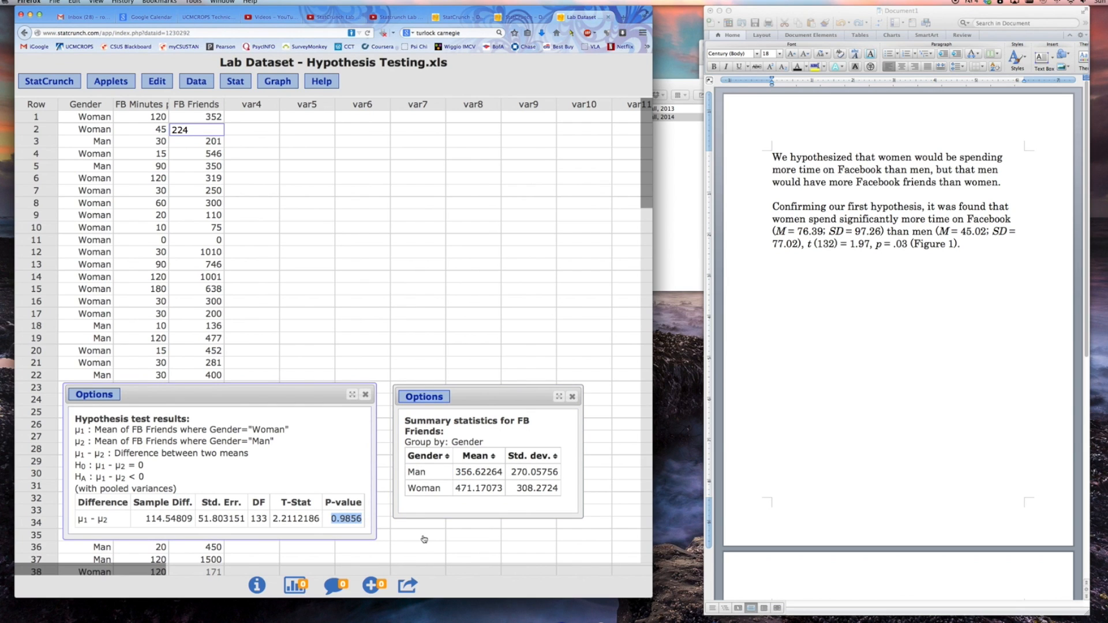
click(773, 157)
drag(773, 157, 921, 177)
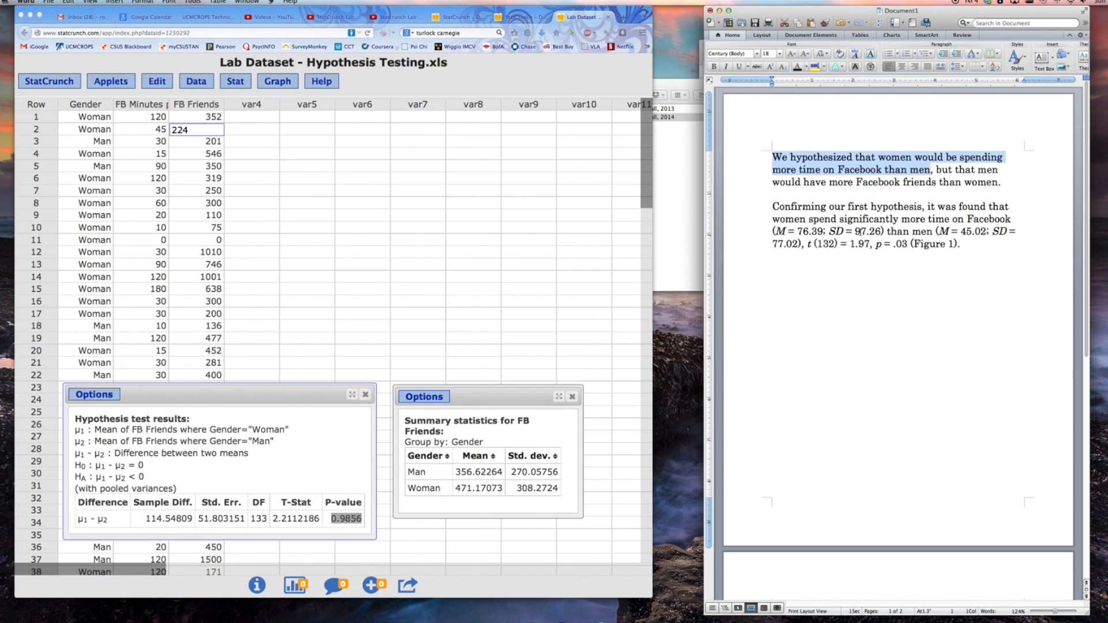
drag(773, 157, 929, 170)
drag(792, 157, 921, 171)
Below the first finding, write "Disconfirming our second hypothesis, it was found that men do not have more friends of Facebook than women.".
click(991, 277)
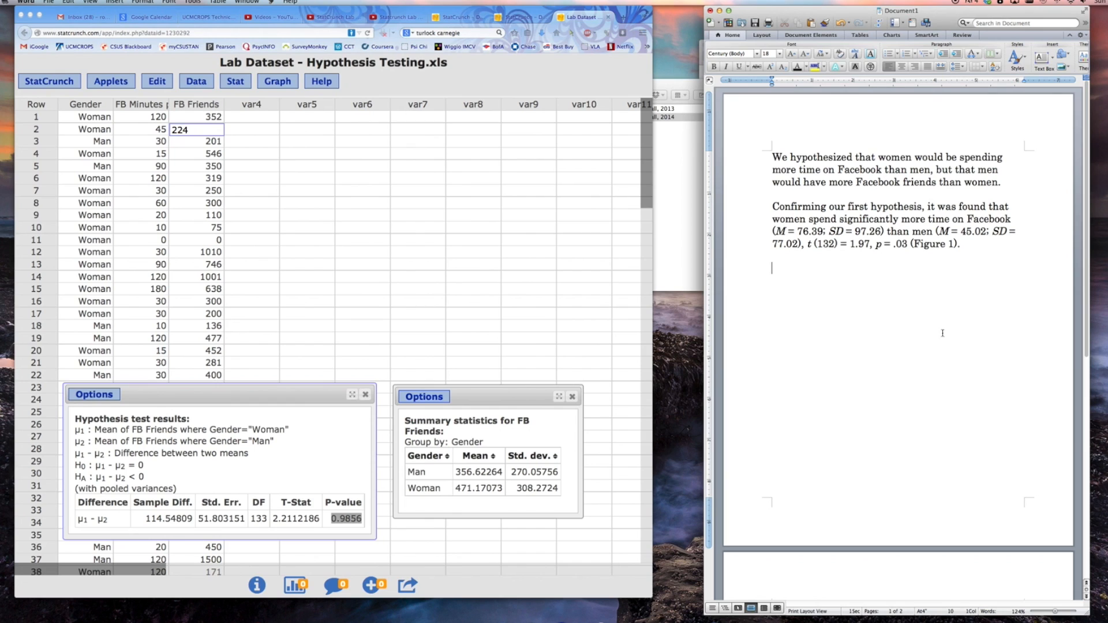
text(Disconfirming our second hypothe)
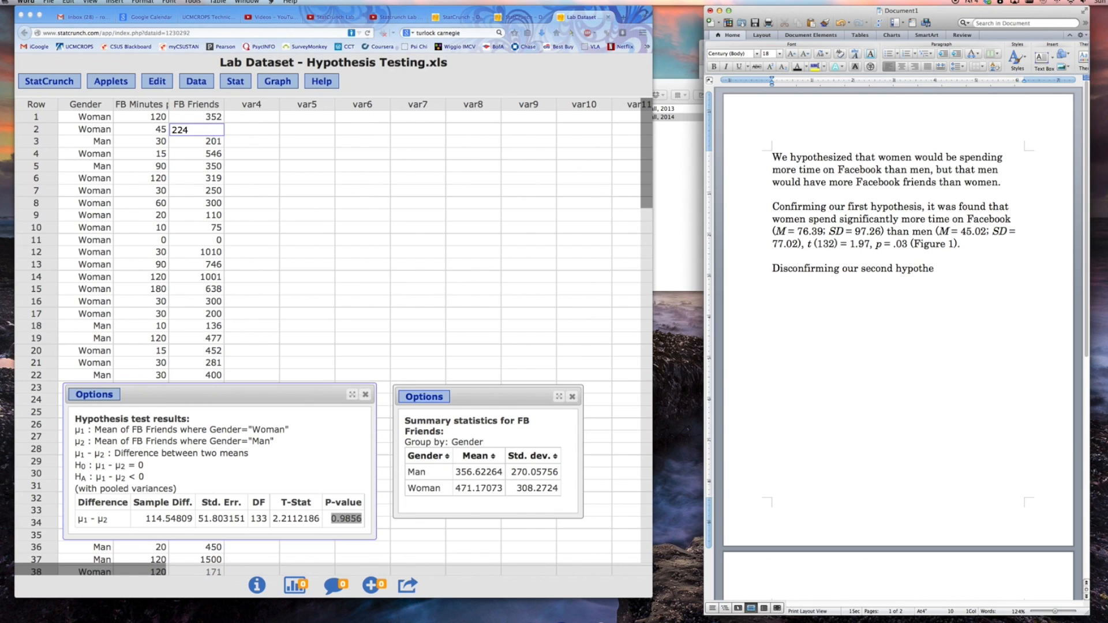
text(sis, it was found that men d)
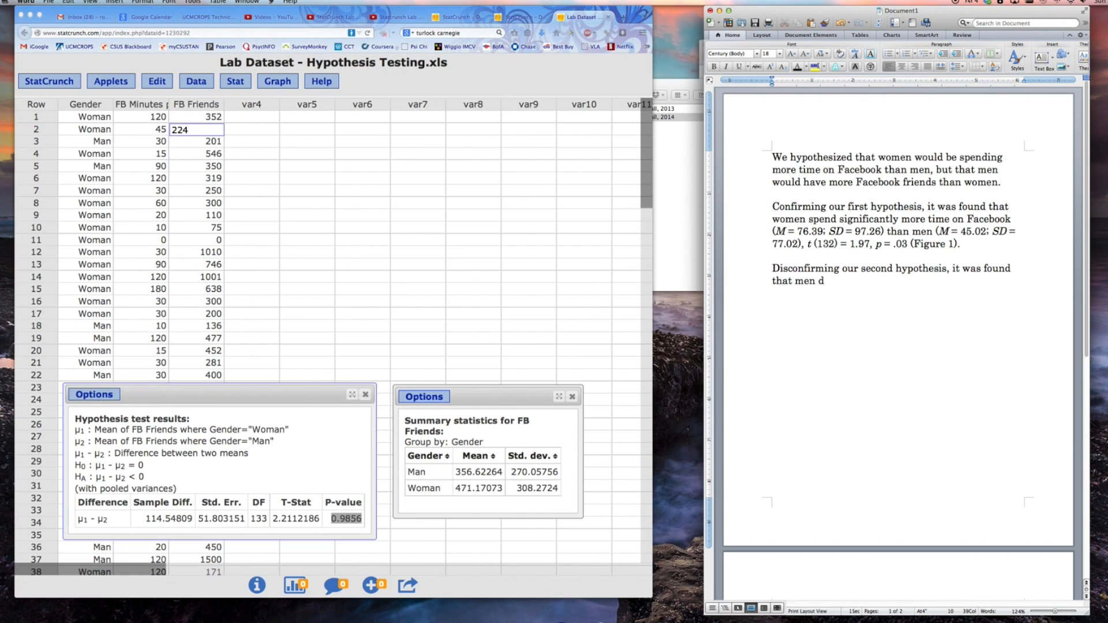
text(o not have more friends of Fce)
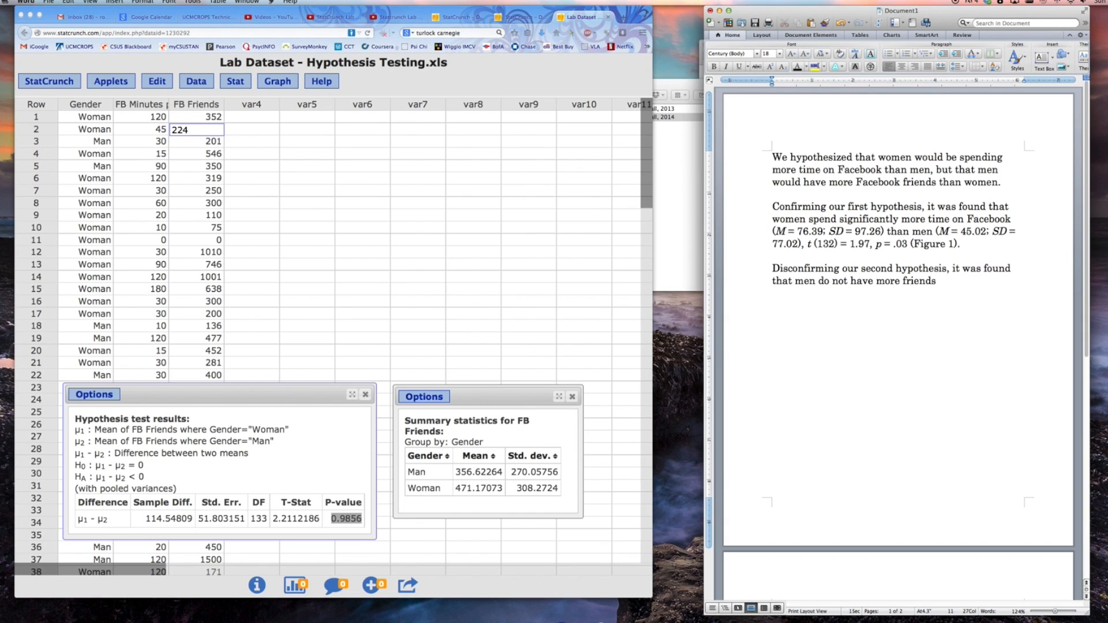
key(BackSpace)
key(BackSpace)
text(acebook than w)
text(omen)
Insert the men's statistics "(M = 356.62; SD = 270.06)" after "Facebook" in the second finding sentence.
text((M)
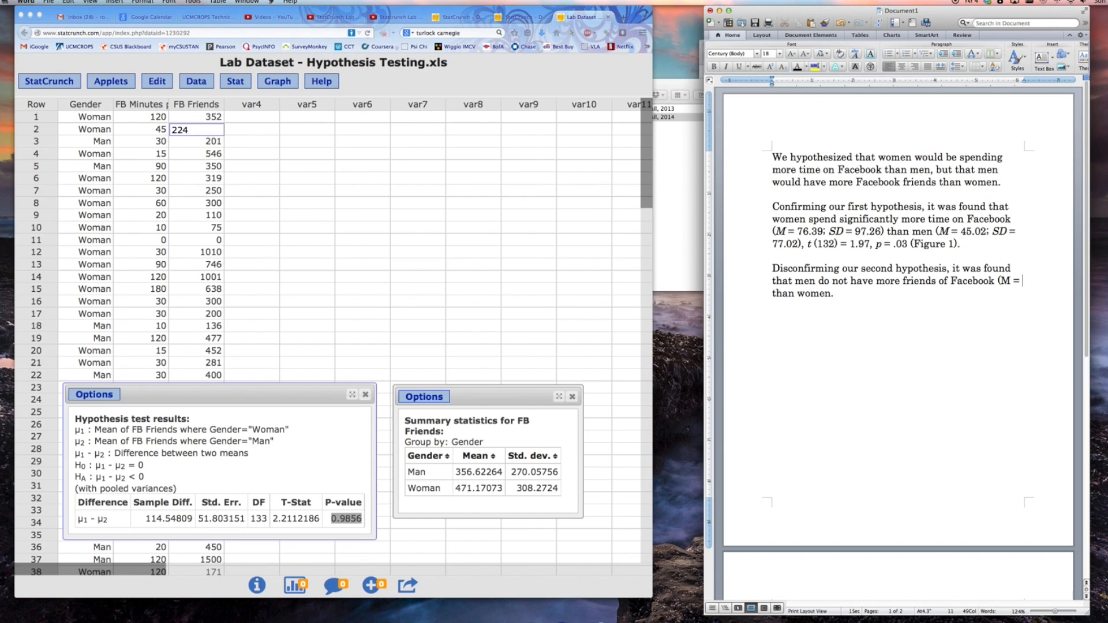
text( = 356.)
text(62)
text(; SD =)
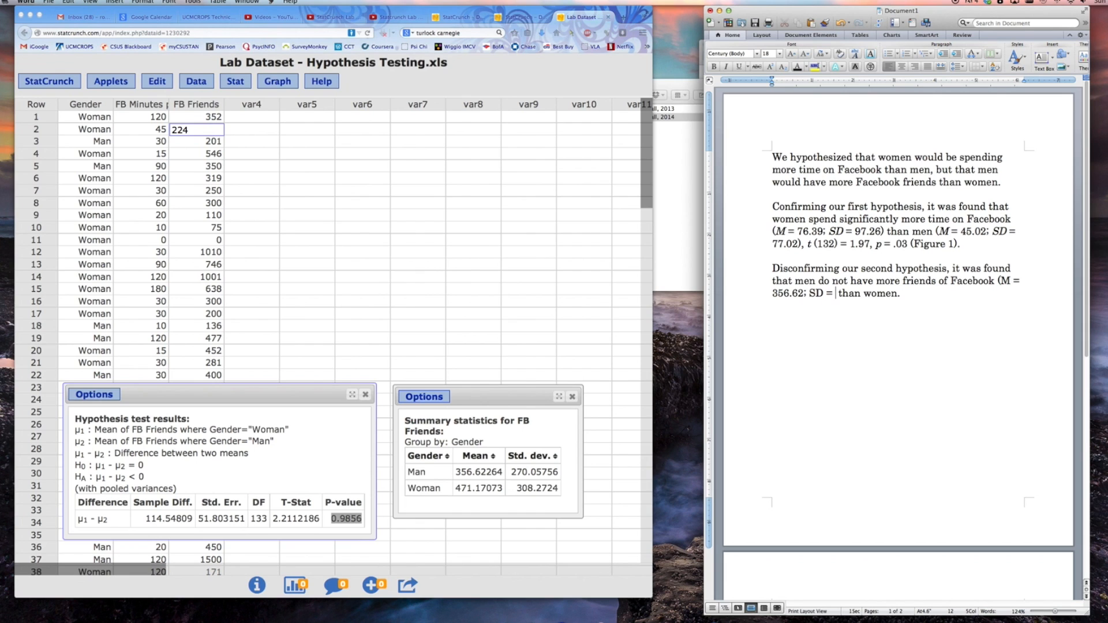
text( 270.06))
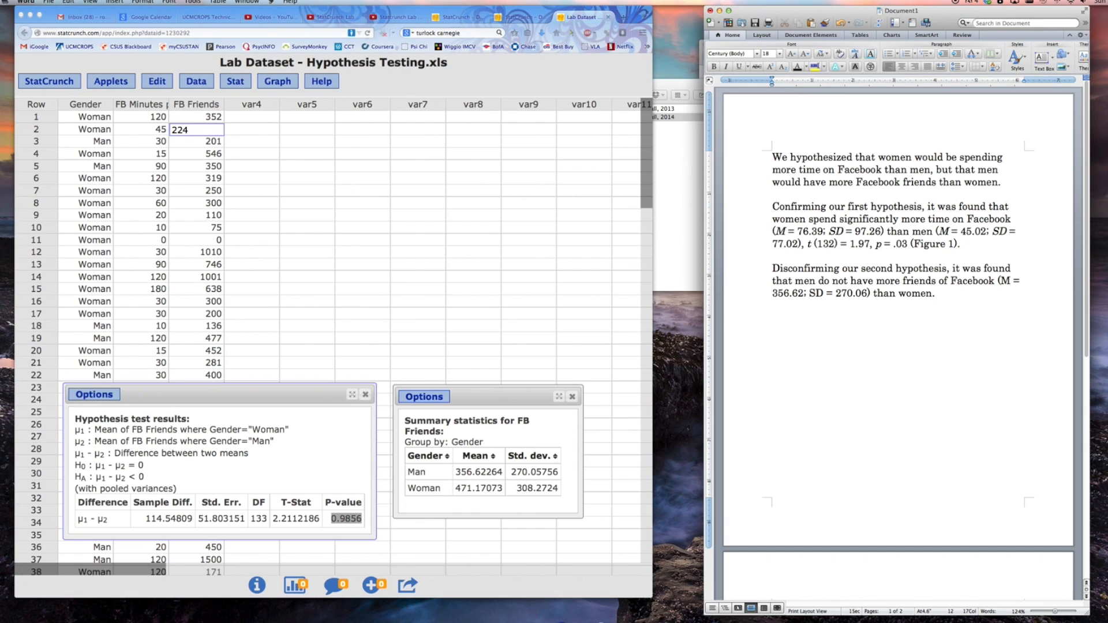
Check the men's values against the summary table and insert "(M = 471.17; SD = 308.27)" after "women" in the second finding.
click(459, 472)
drag(455, 473, 543, 472)
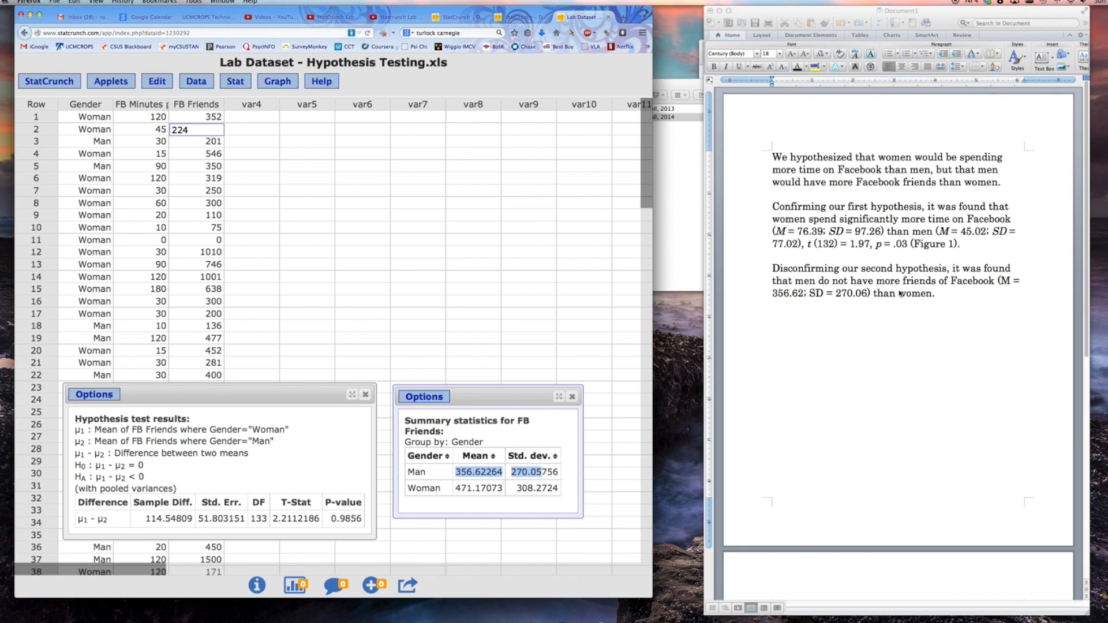
click(900, 295)
text((M = 471)
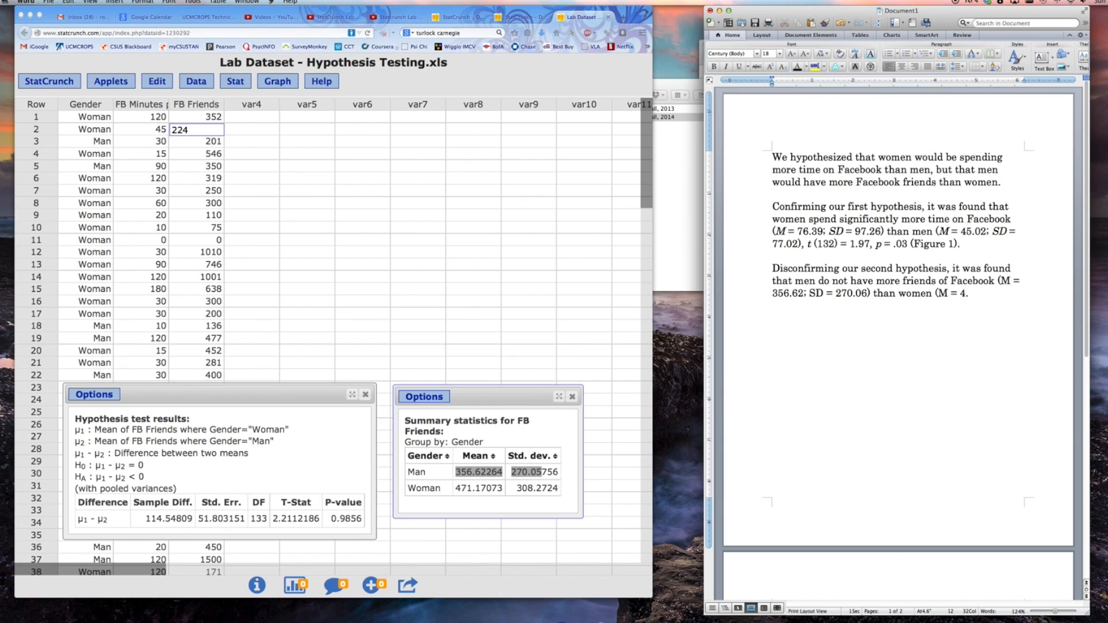
text(.17; SD = 308.)
text(27))
Add the t-test result ", t (133) = 2.21" after the women's statistics in the second finding.
text(, t)
text( ()
text(133)
text())
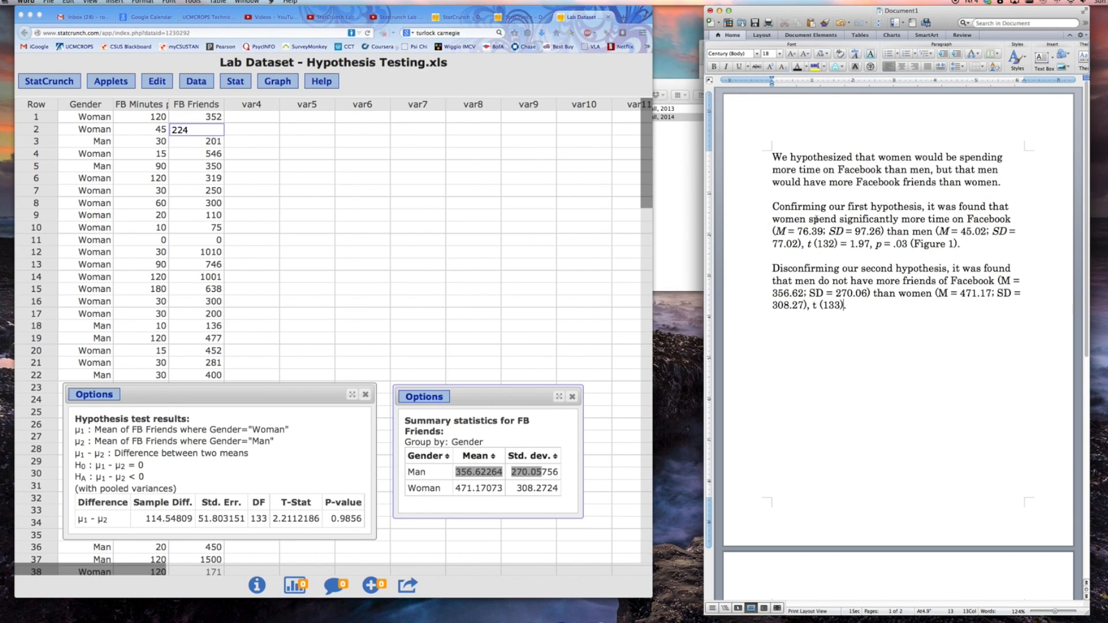
text(=)
text(2.2)
text(1)
Complete the second finding with the p-value and figure reference ", p = .99 (Figure 2).".
text(, )
text(p)
text( = .99)
text(. )
text((Figure 2.)
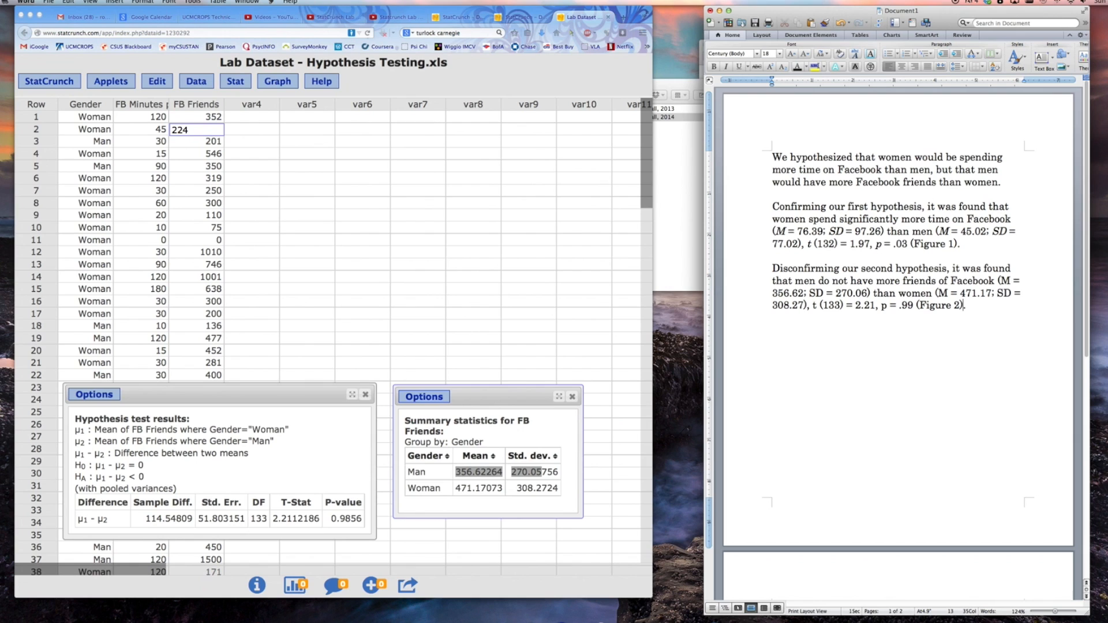
drag(922, 306, 961, 306)
click(980, 324)
Add blank lines below the Figure 1 caption so that a new page starts.
scroll(980, 324, down, 10)
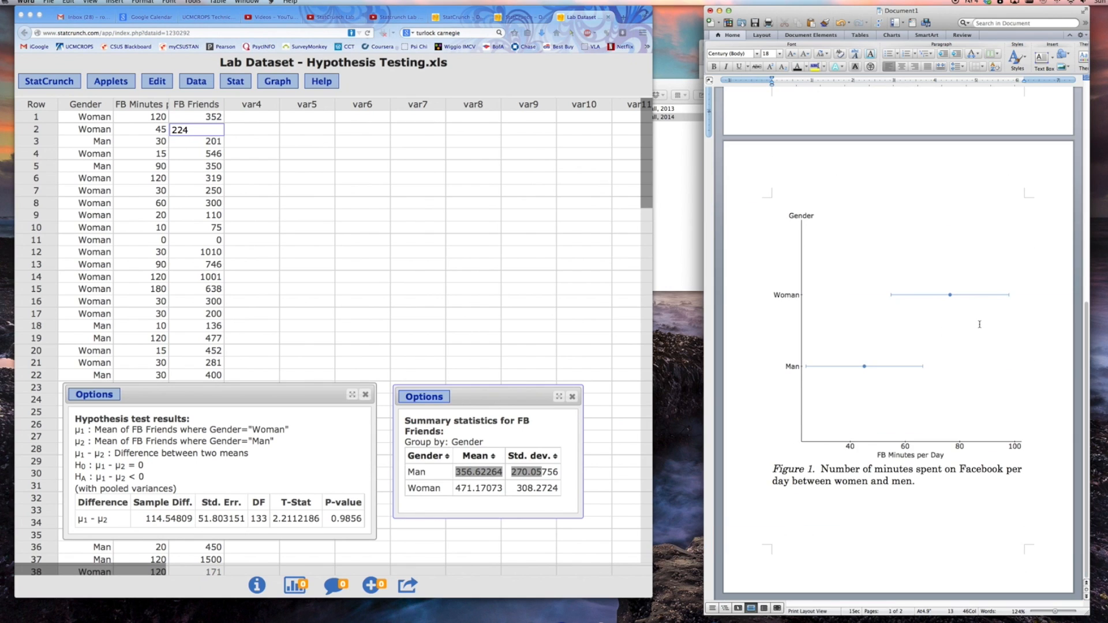
click(970, 538)
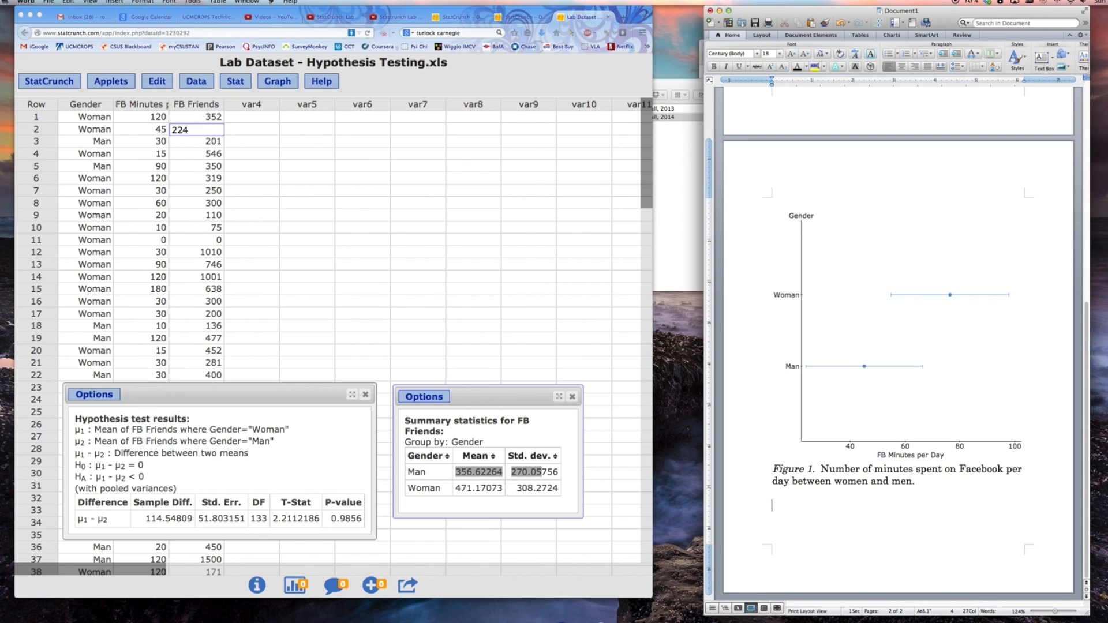
key(Return)
key(Return)
key(Return)
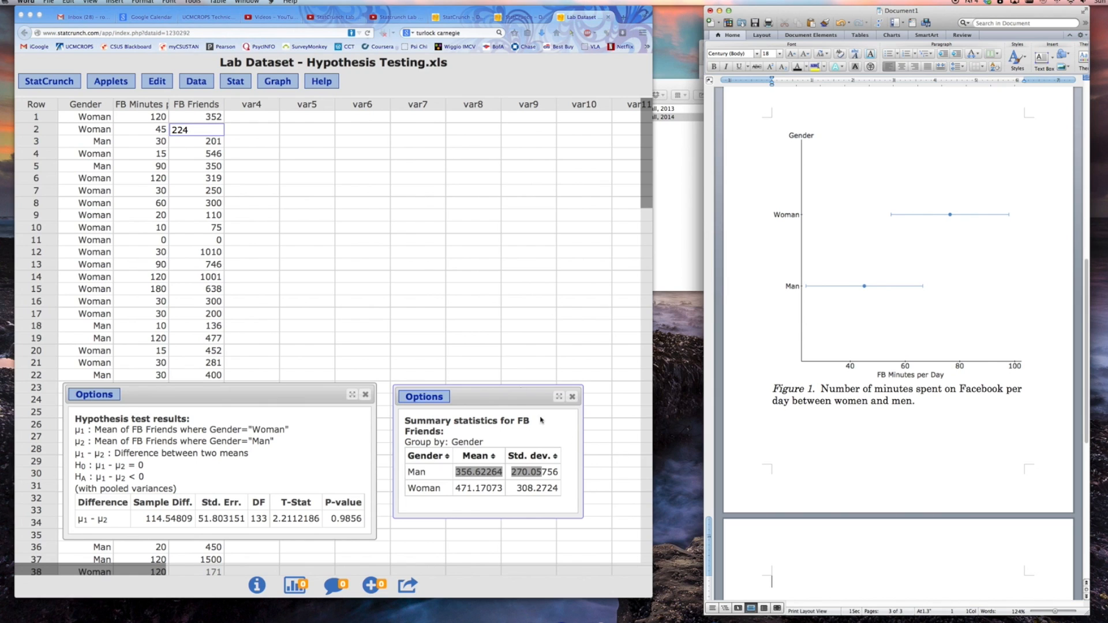
In StatCrunch, compute a means plot of FB Friends grouped by Gender and move it clear of the result tables.
click(368, 68)
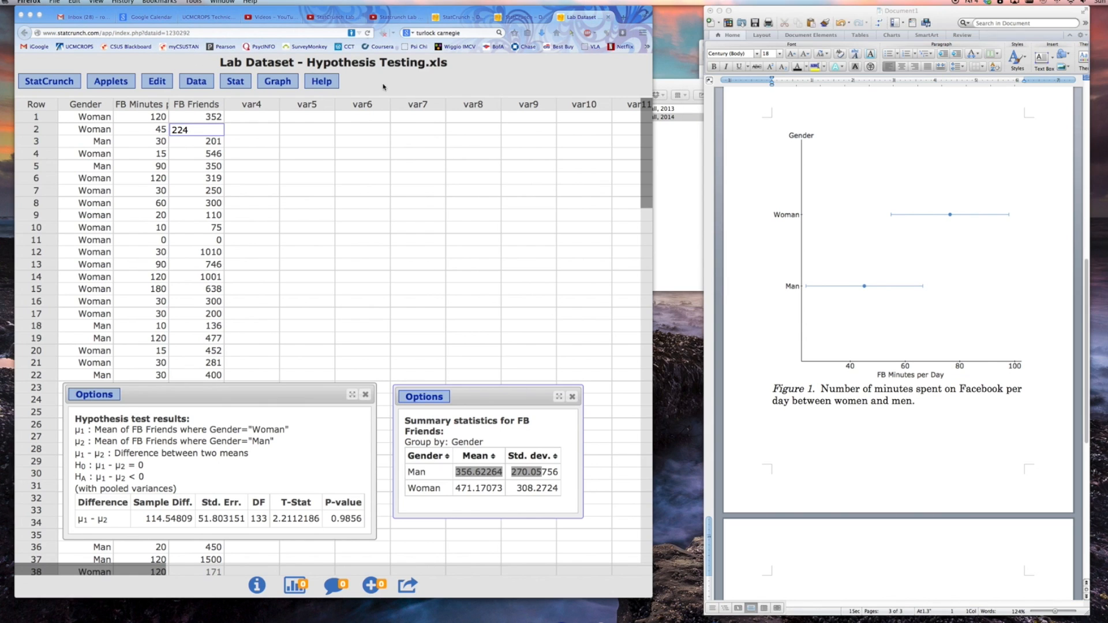
click(276, 84)
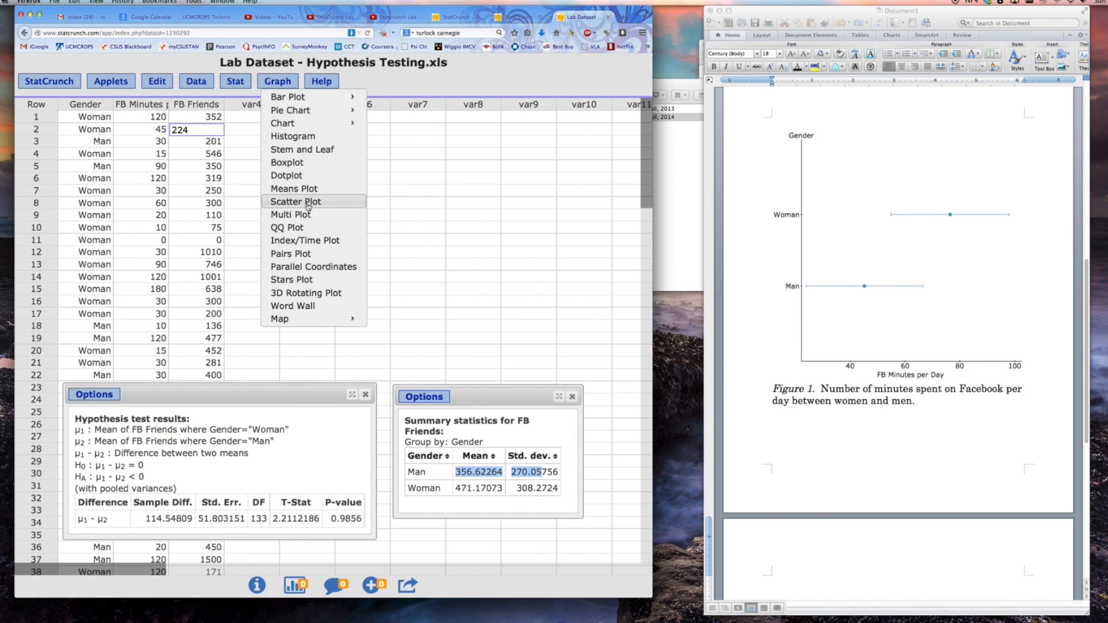
click(294, 189)
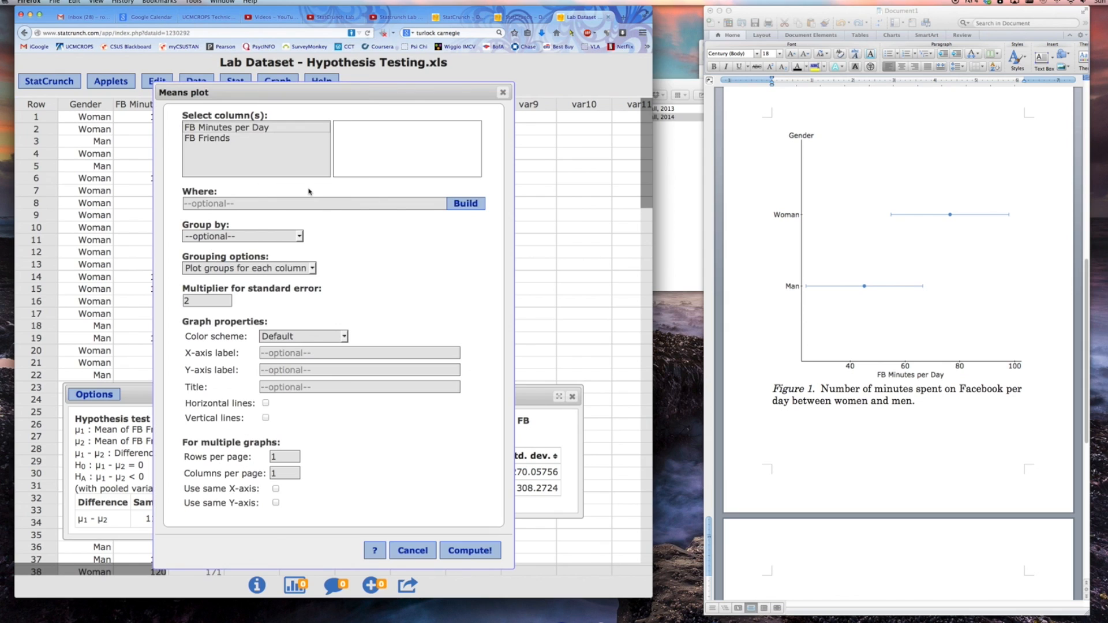
click(220, 139)
click(236, 237)
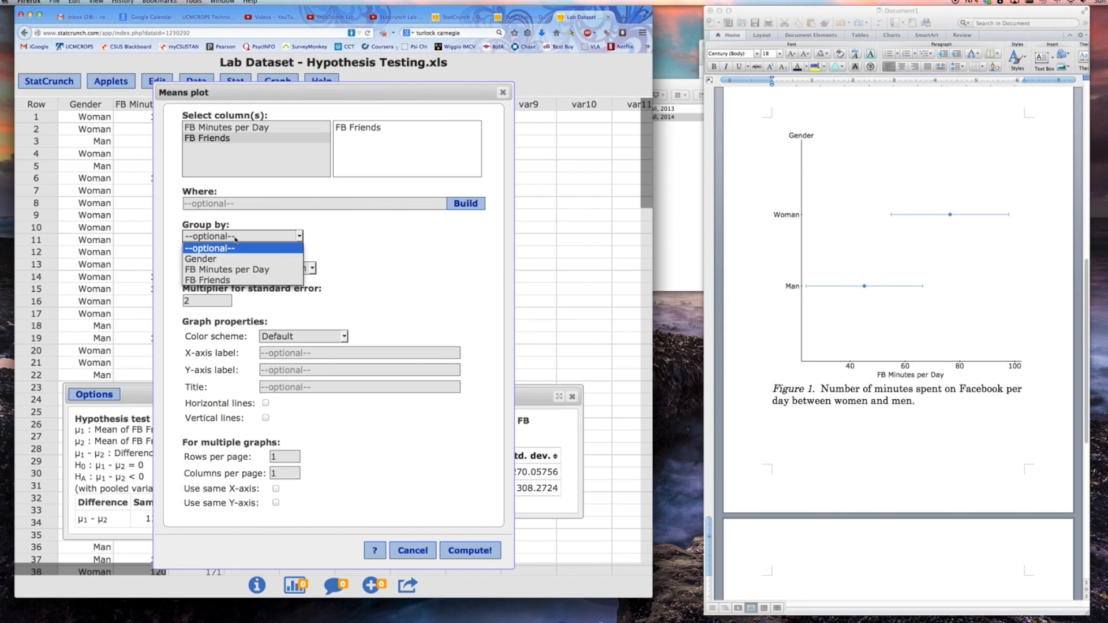
click(202, 259)
click(488, 553)
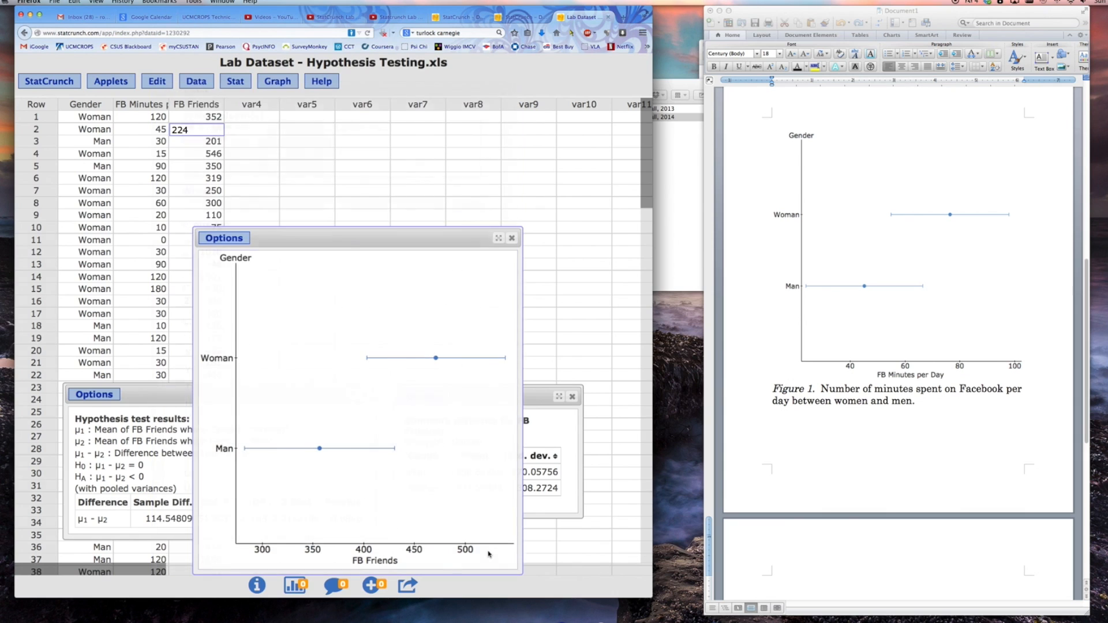
drag(462, 239, 481, 76)
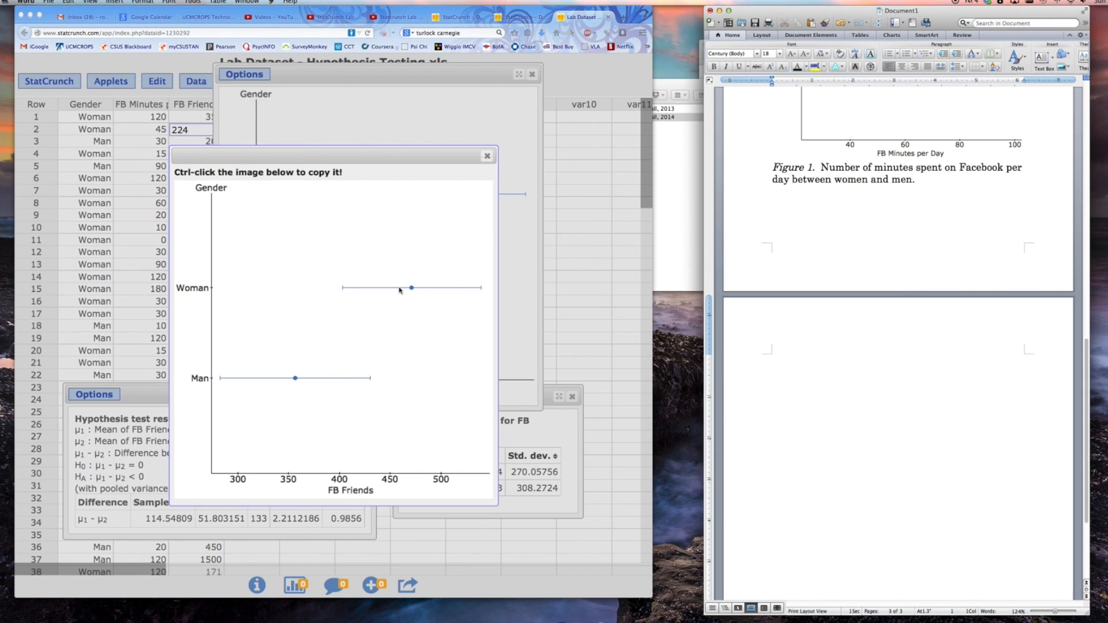
Save the FB Friends means plot image as "figure 2.png".
ctrl+click(380, 266)
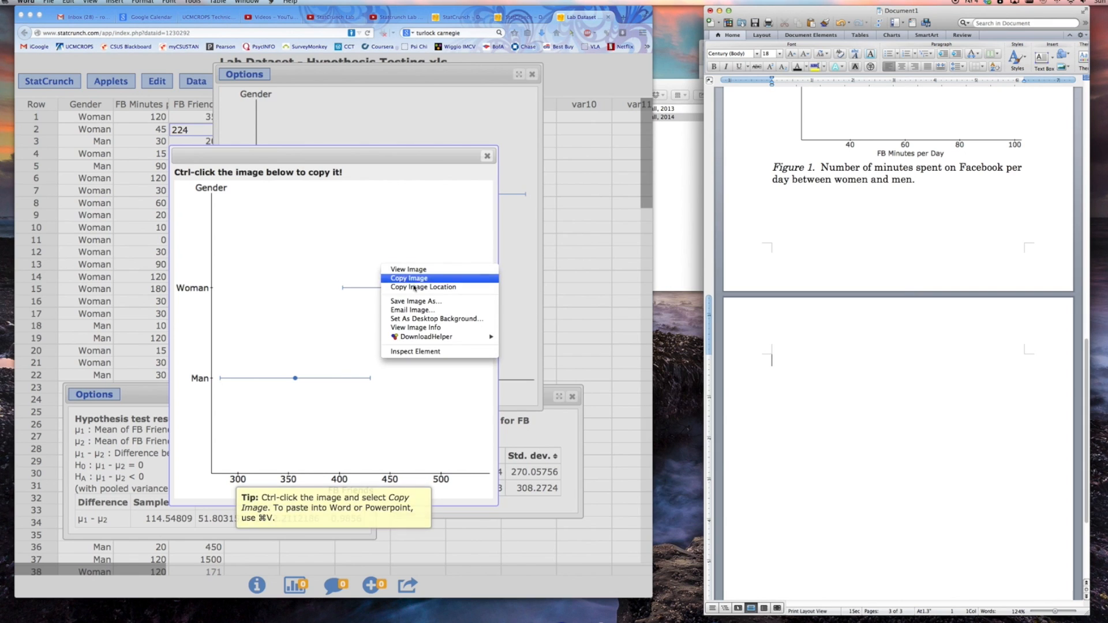
click(419, 303)
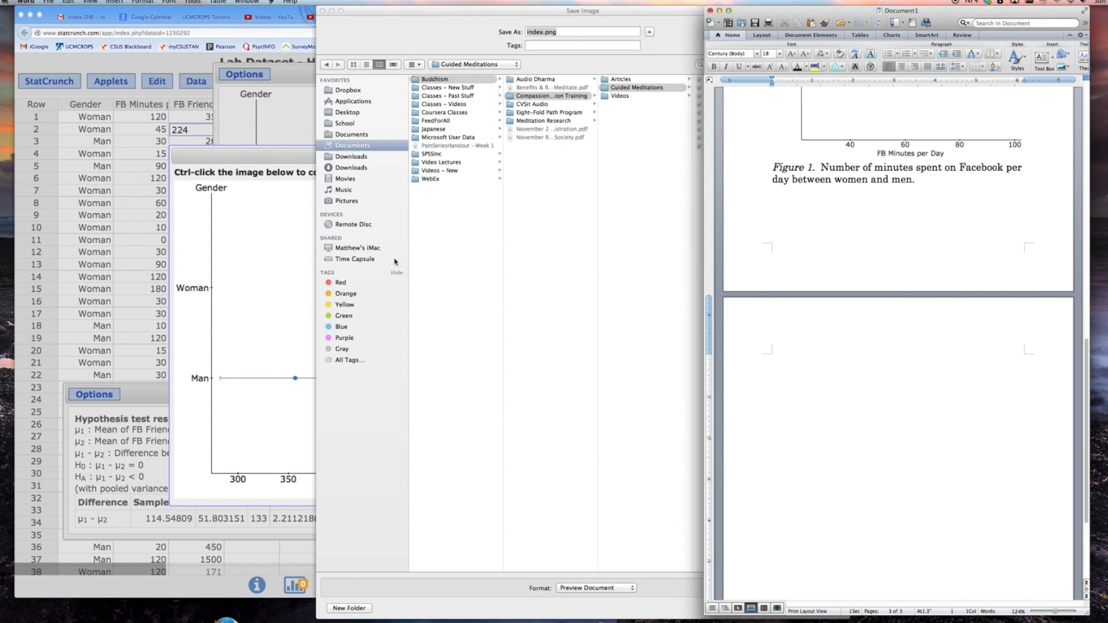
click(347, 124)
click(539, 32)
double_click(539, 31)
text(figure 2)
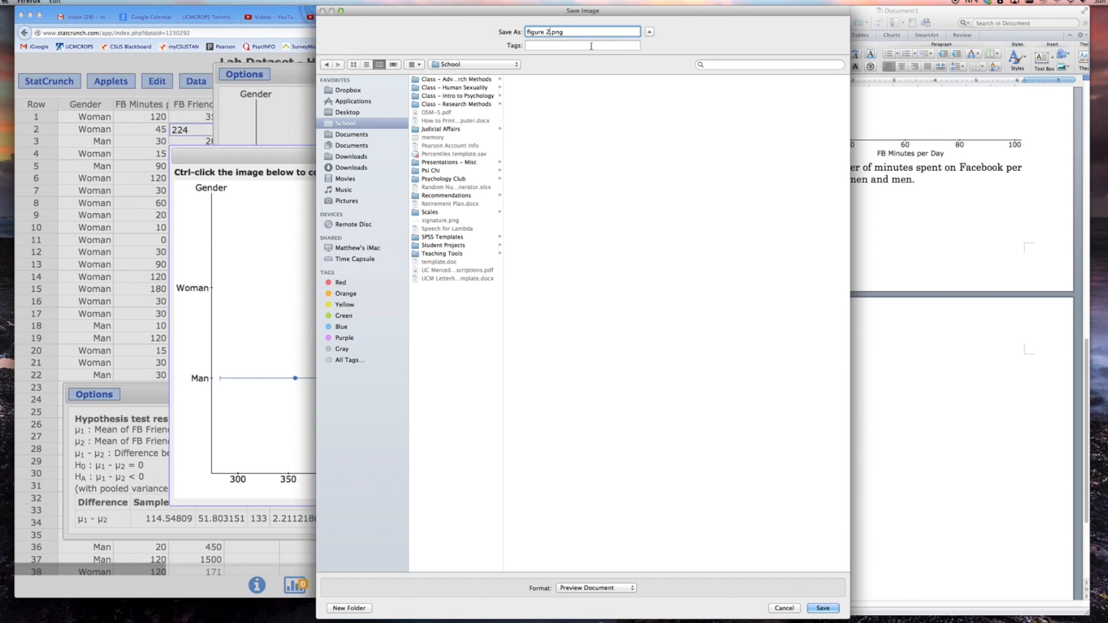
click(823, 608)
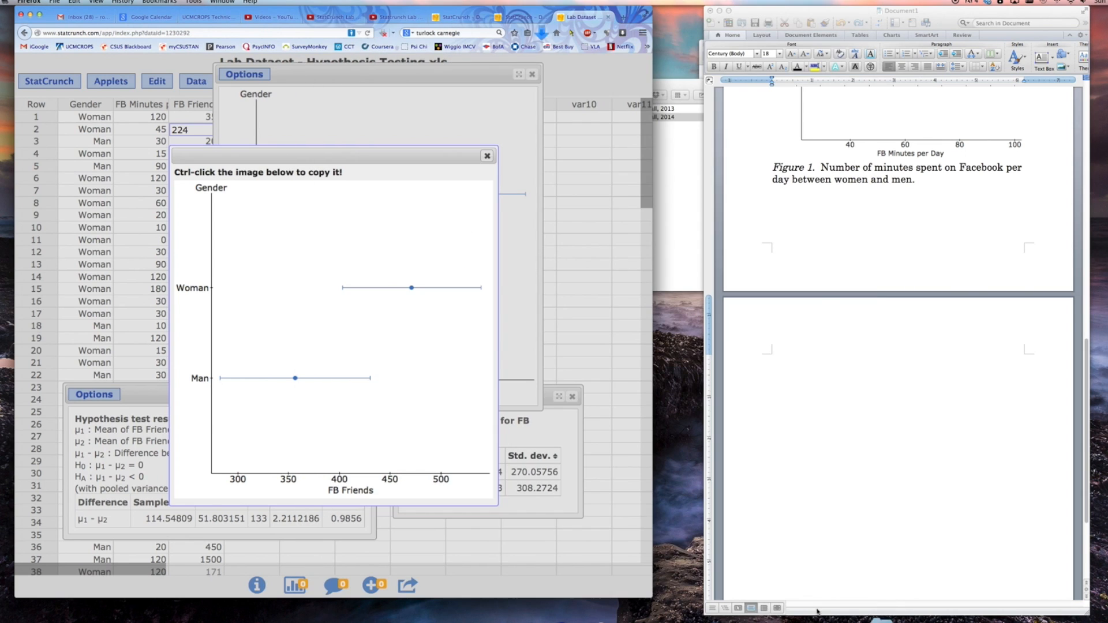
In Word, insert the picture "figure 2.png" from the Desktop on the new page after Figure 1.
click(809, 410)
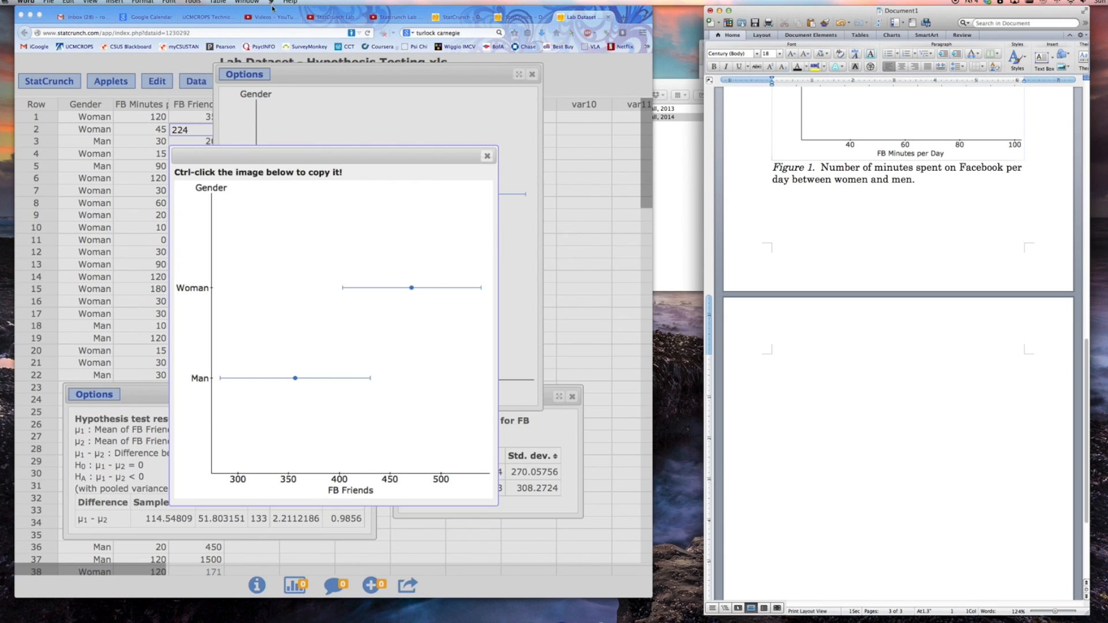
click(107, 3)
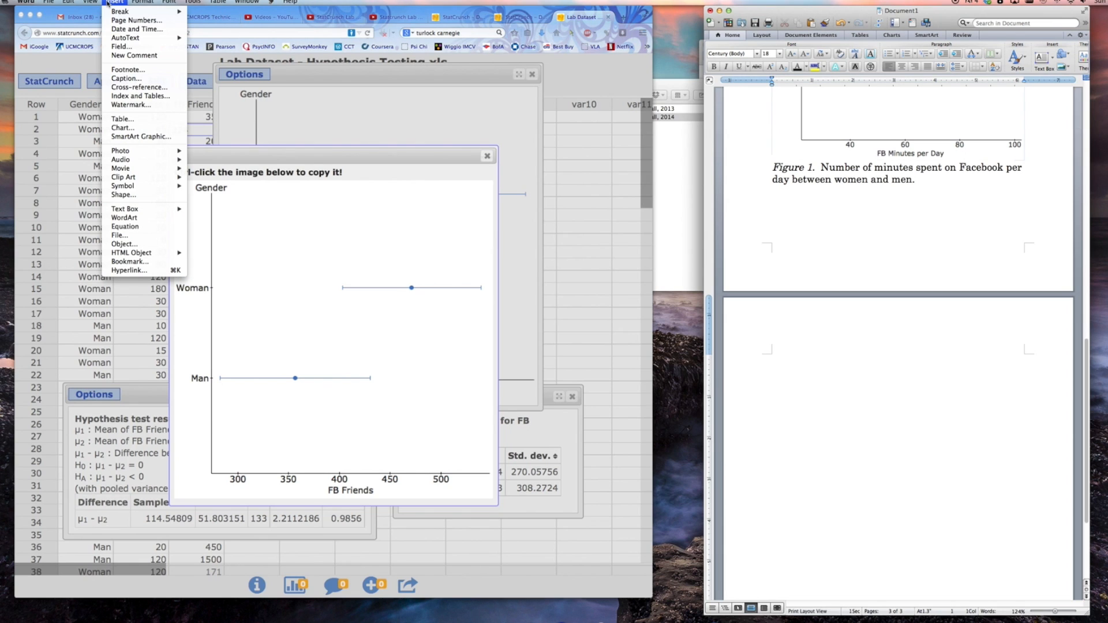
mouse_move(146, 155)
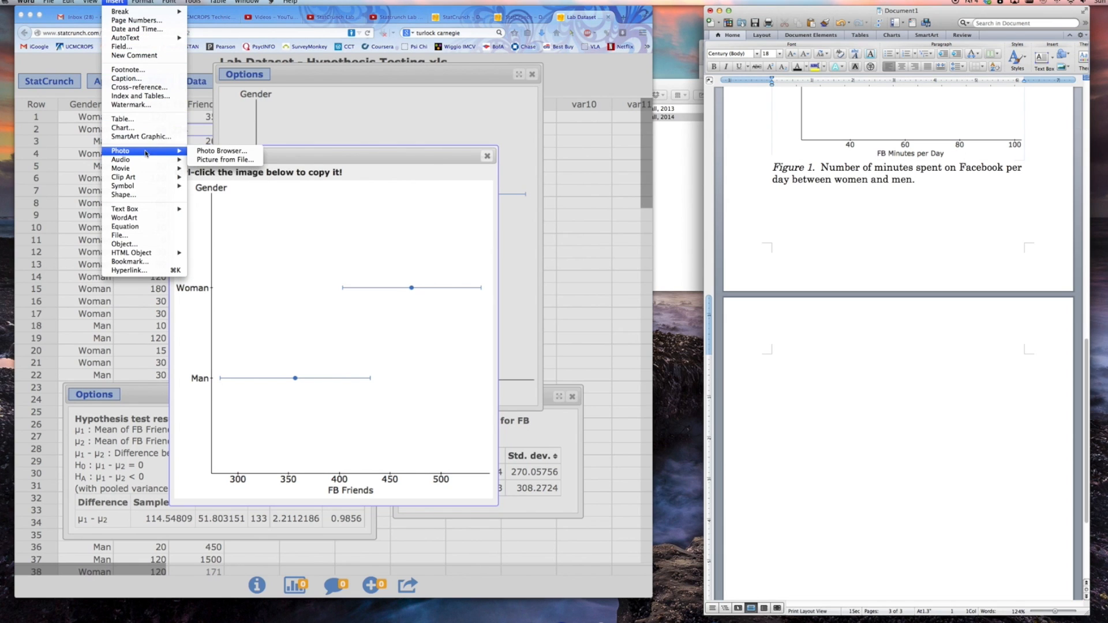
click(214, 161)
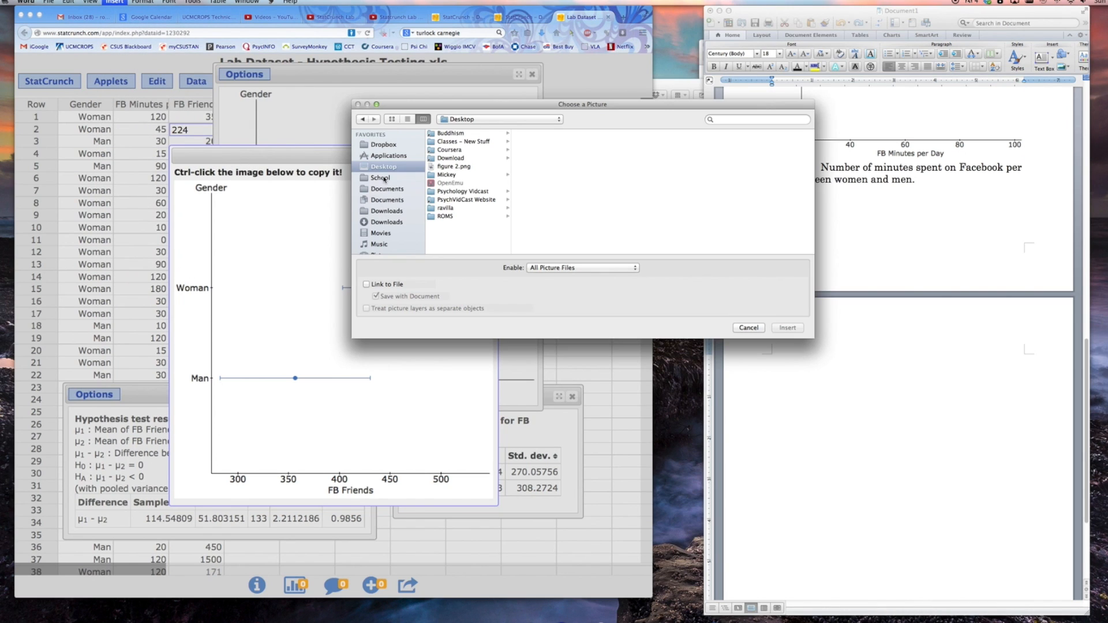
double_click(448, 167)
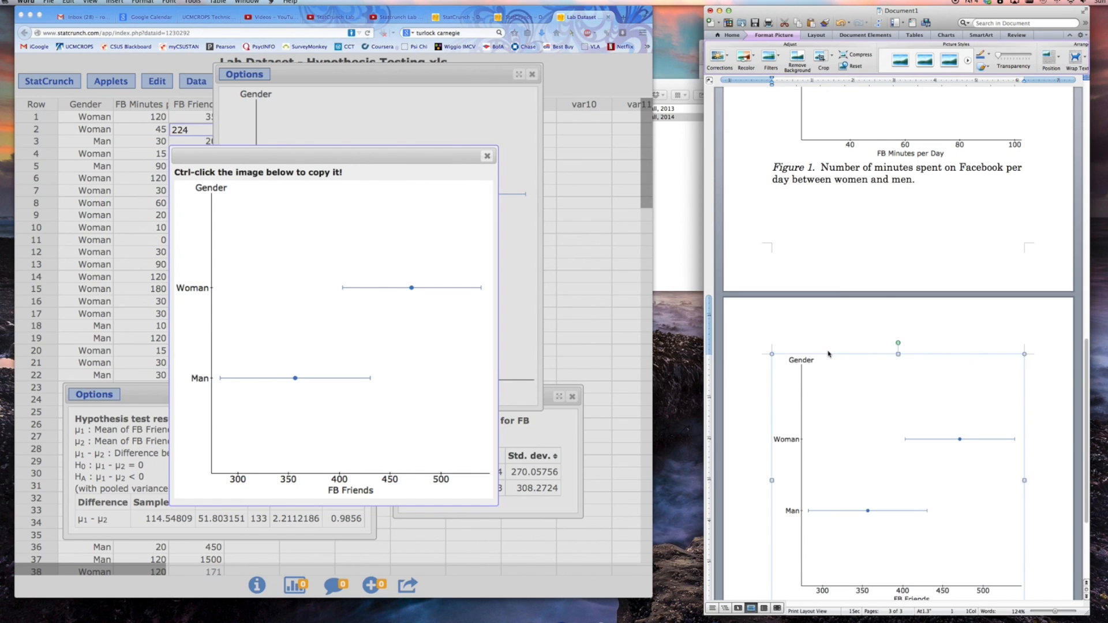
Start the caption below the FB Friends plot with the italic label "Figure 2.".
scroll(829, 353, down, 4)
click(1057, 486)
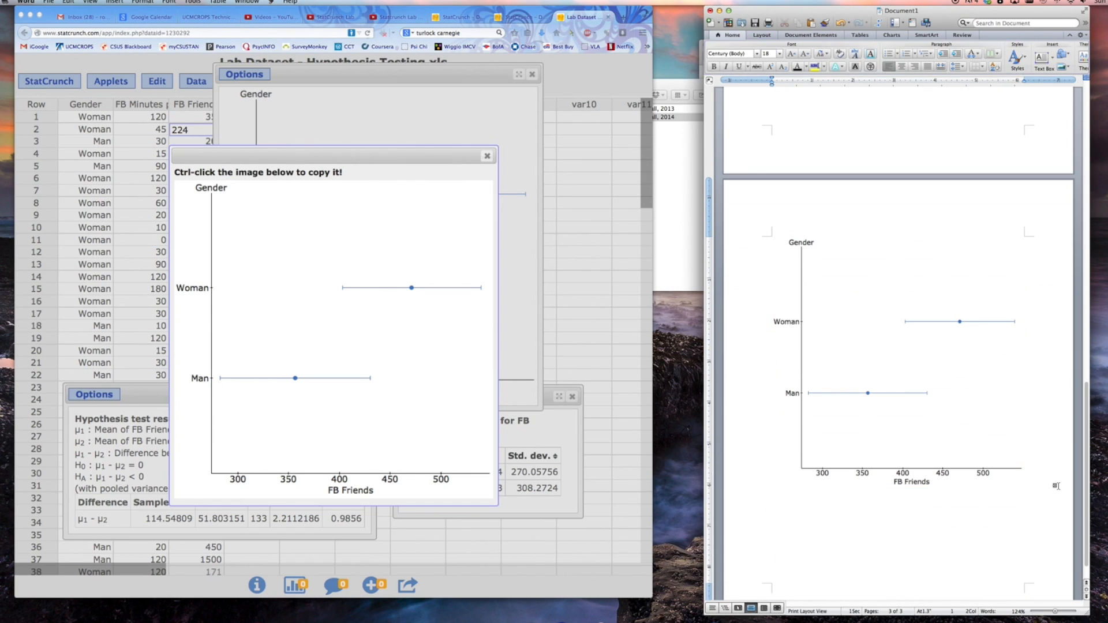
key(super+i)
text(Figure 2)
key(super+i)
Copy the Figure 1 caption text after "Figure 2." and reword it to "Number of Facebook friends between women and men.".
scroll(1088, 445, up, 5)
click(904, 243)
drag(904, 243, 773, 230)
key(super+c)
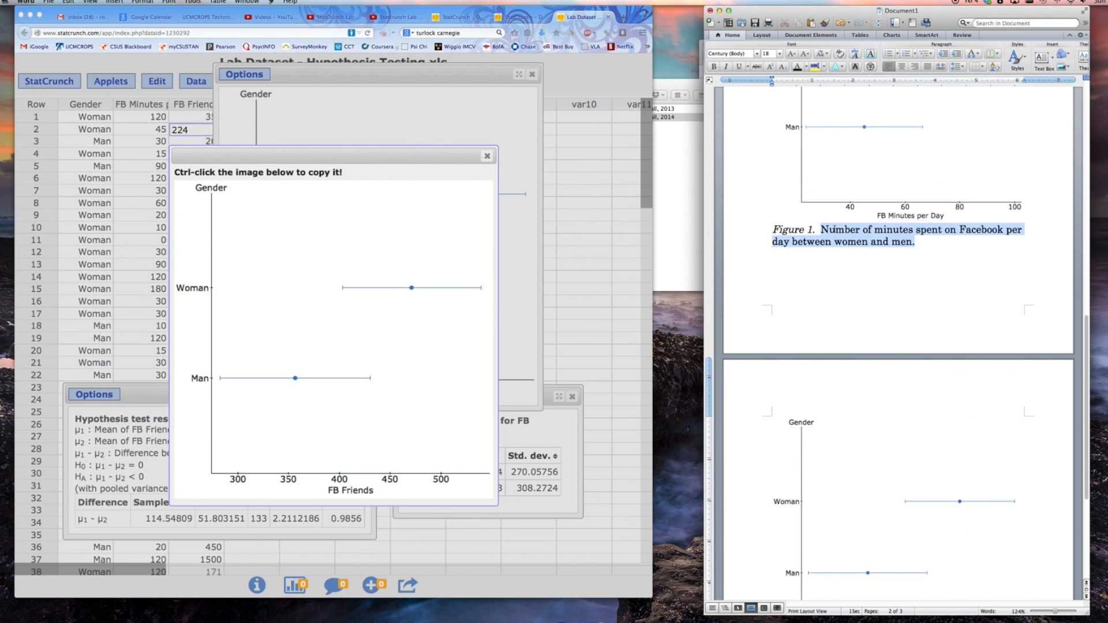
scroll(915, 341, down, 5)
click(875, 462)
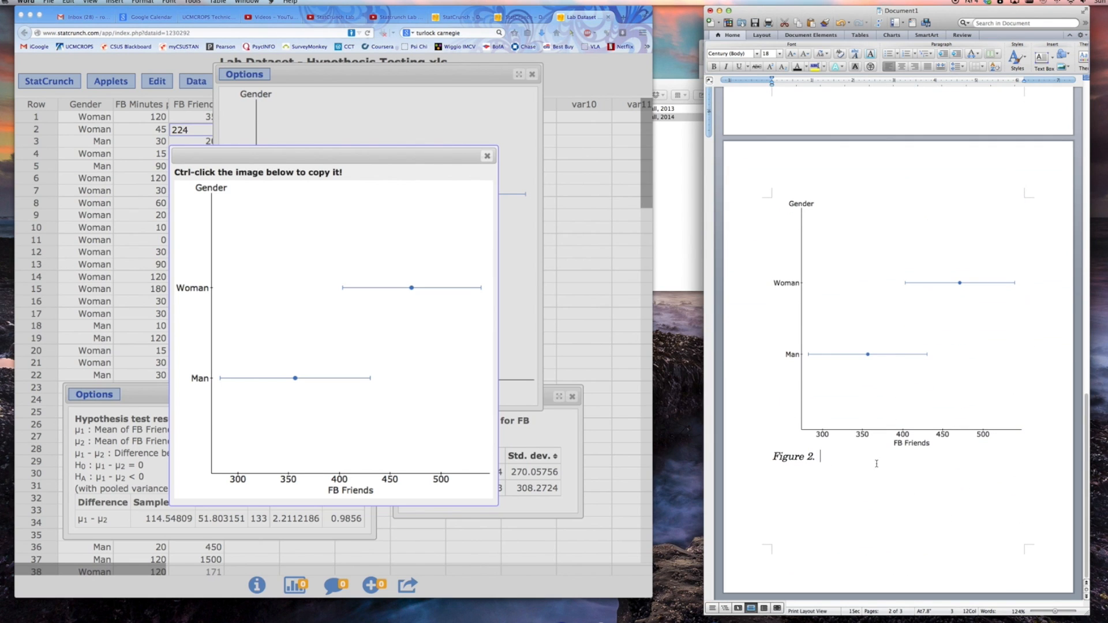
key(super+v)
drag(872, 459, 959, 457)
key(BackSpace)
text(friends)
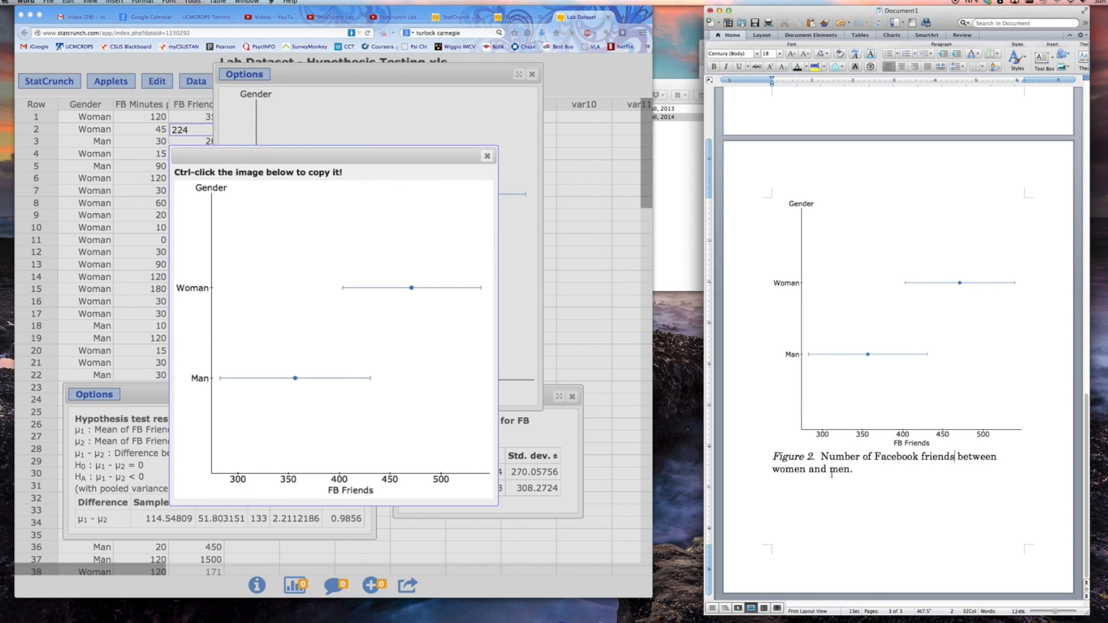
Italicize the statistical symbols M, SD, t and p throughout the second finding paragraph.
scroll(892, 471, up, 20)
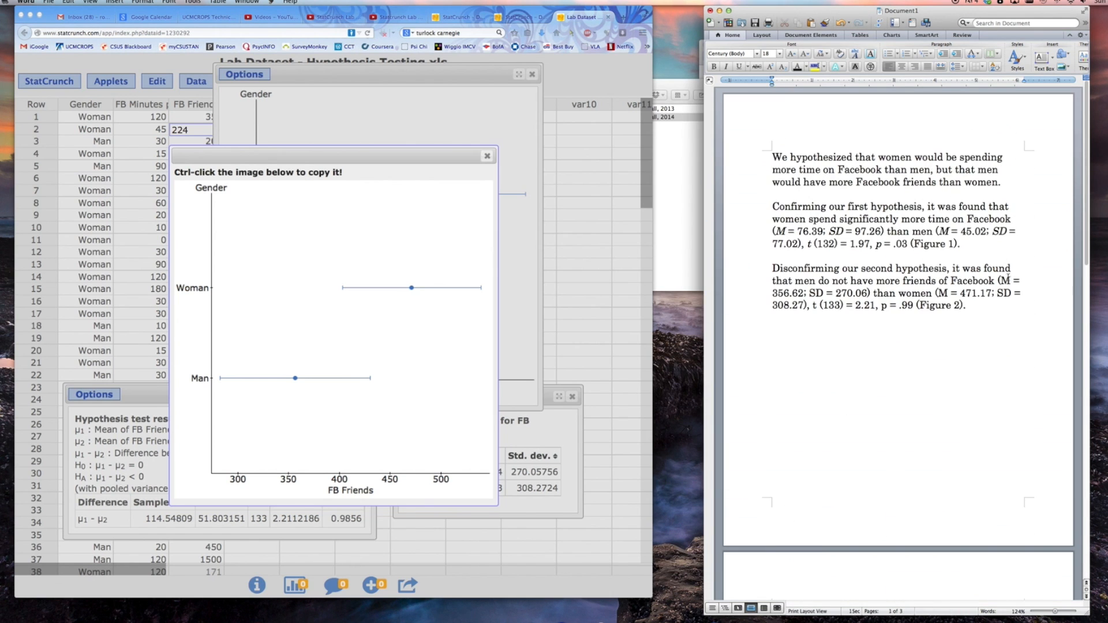
double_click(1007, 281)
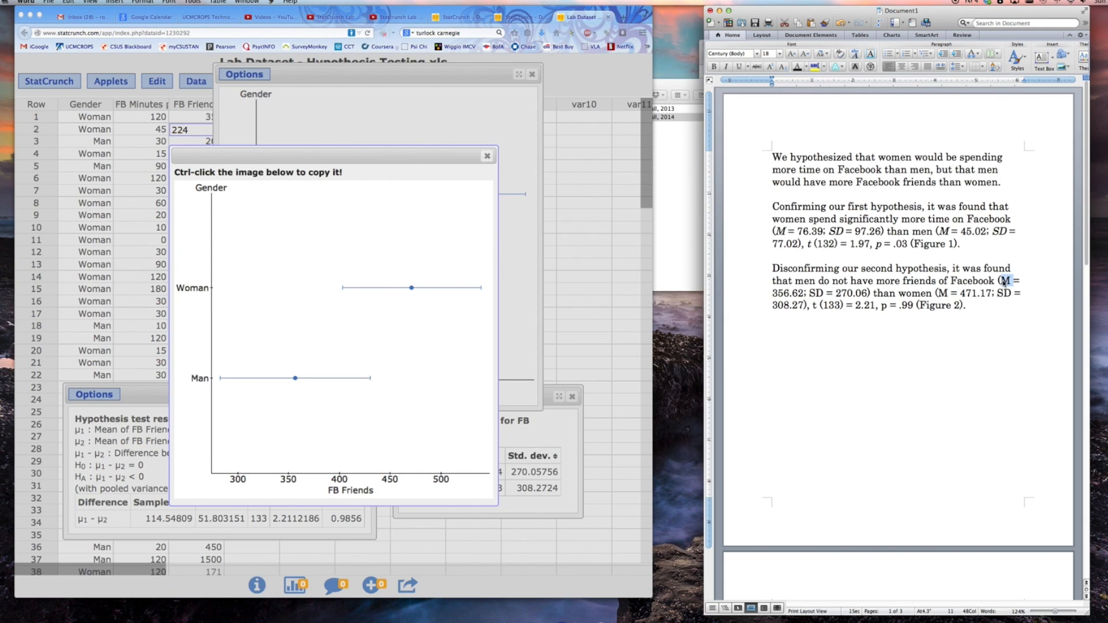
key(super+i)
double_click(815, 293)
double_click(941, 294)
key(super+i)
double_click(1005, 293)
key(super+i)
double_click(816, 306)
key(super+i)
double_click(885, 305)
key(super+i)
click(988, 300)
Review the hypothesis paragraph, both findings and the figures that follow them.
drag(773, 157, 1001, 183)
drag(772, 206, 984, 248)
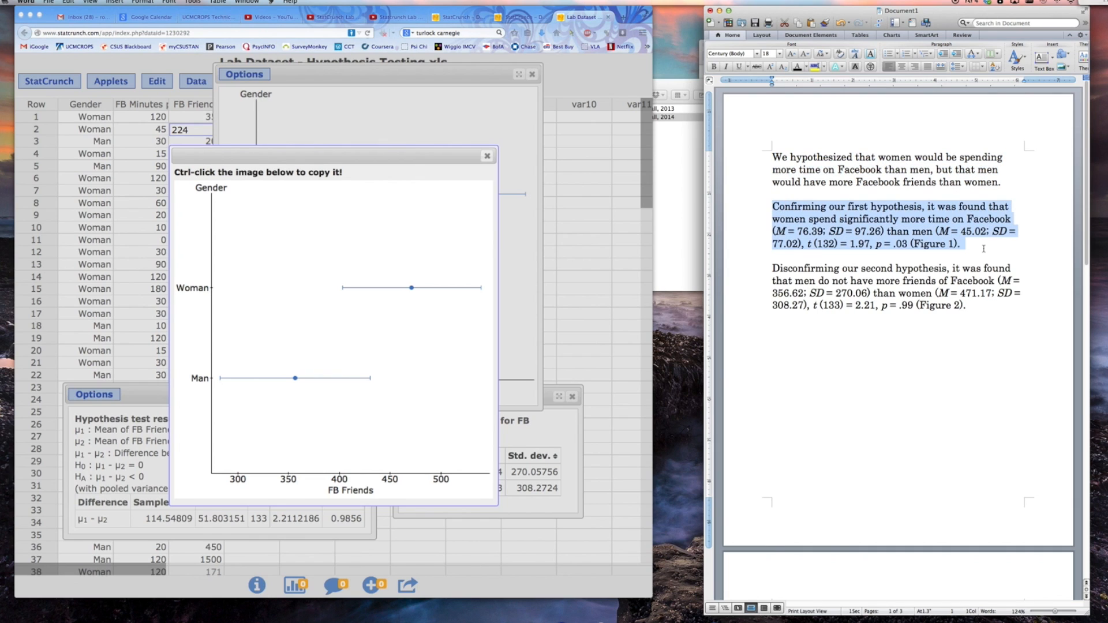
click(766, 268)
drag(789, 271, 961, 349)
scroll(960, 348, down, 10)
scroll(960, 349, up, 10)
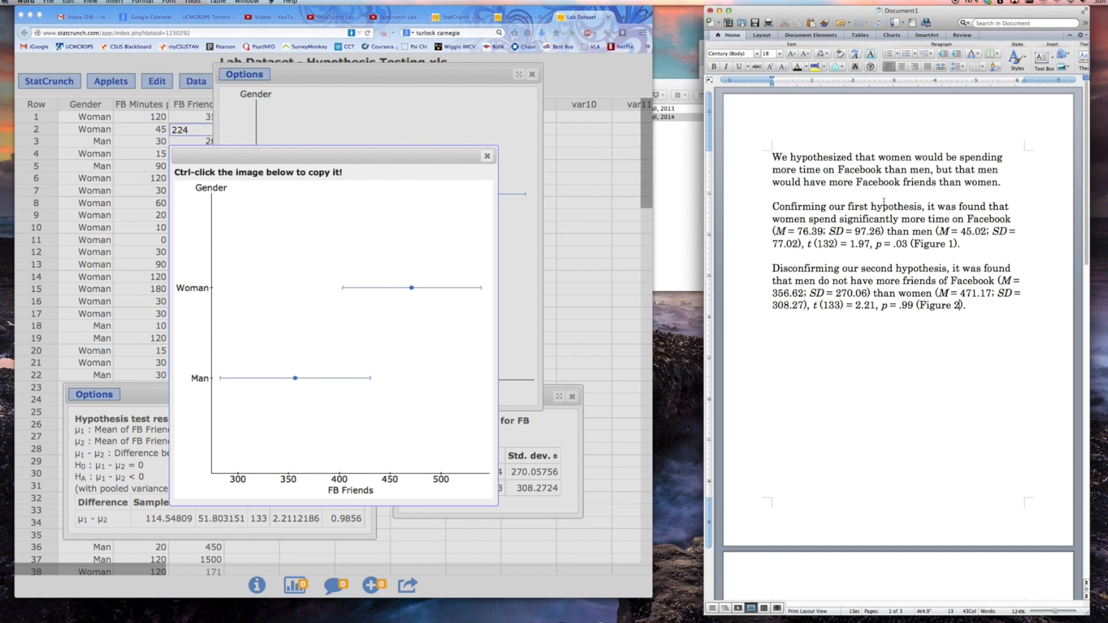
Save the Word document to the Desktop, naming it "Lab 2 - " followed by the author's full name.
click(755, 23)
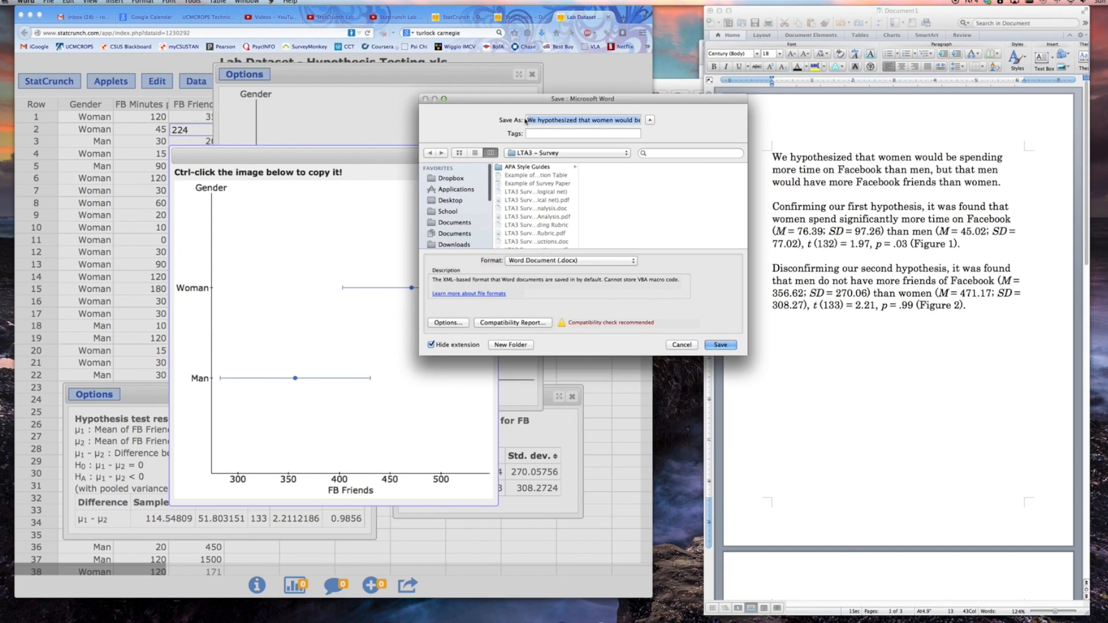
click(448, 201)
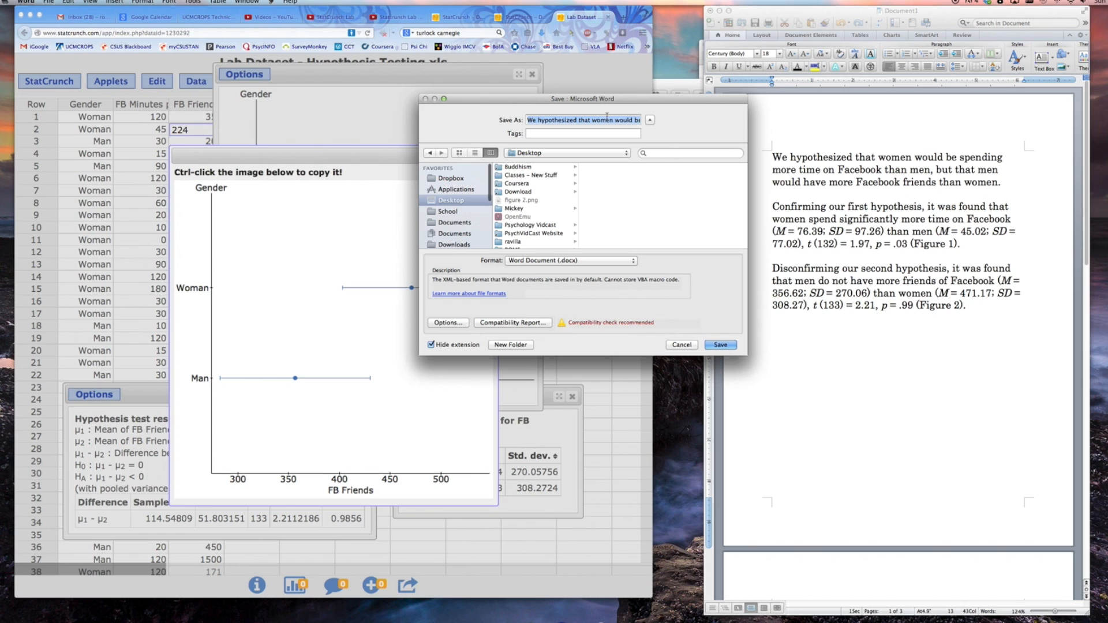
text(L)
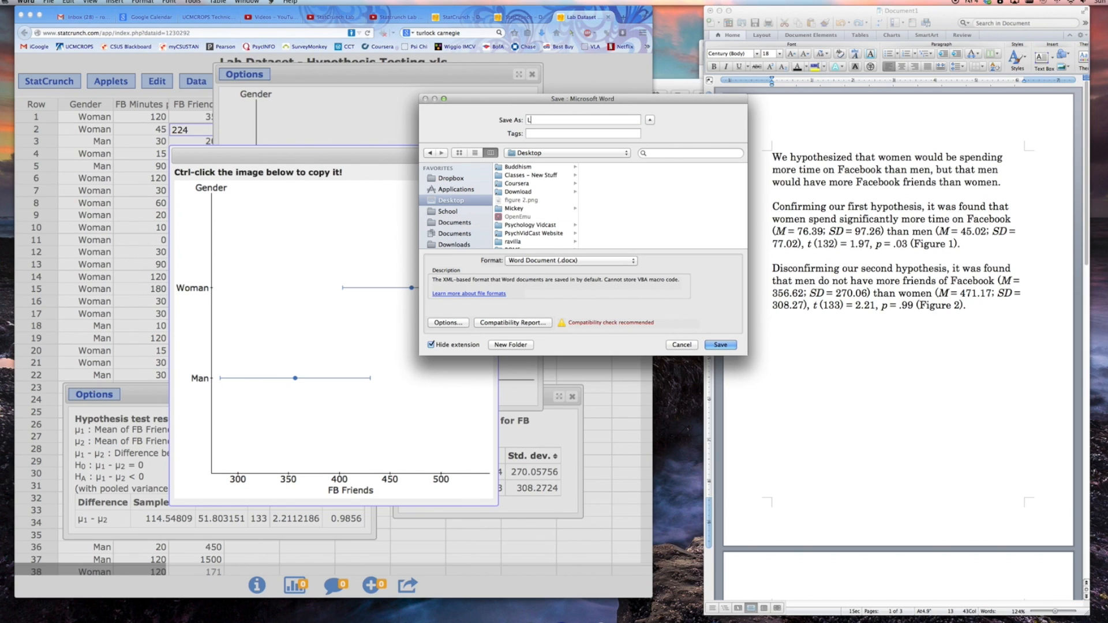
text(ab 2 - Ross Avilla)
click(730, 346)
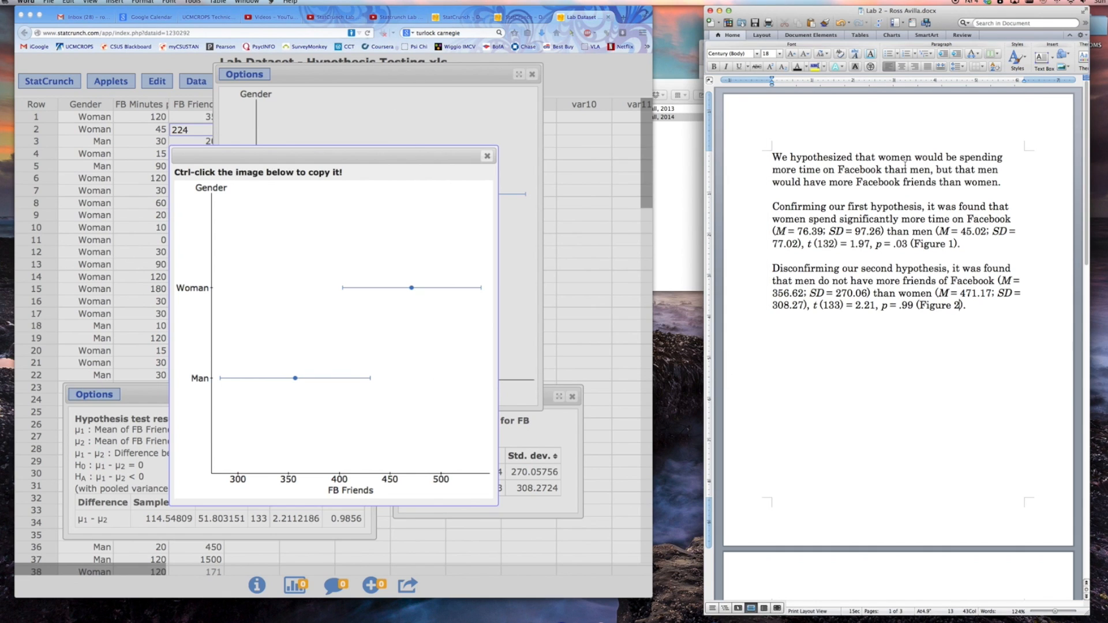